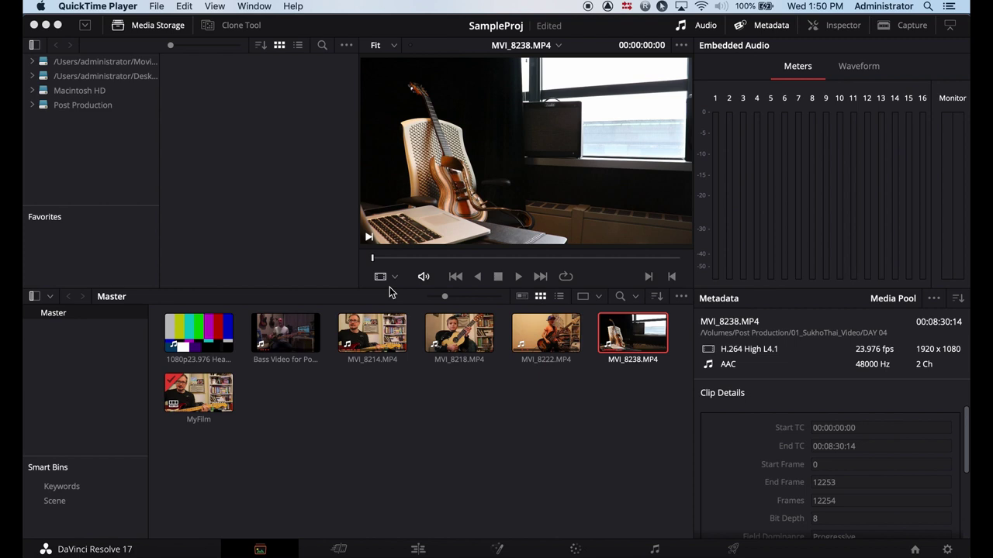
# - Switch to the Edit page and inspect the Pontus Home and Home clips on the MyFilm timeline
pyautogui.click(377, 445)
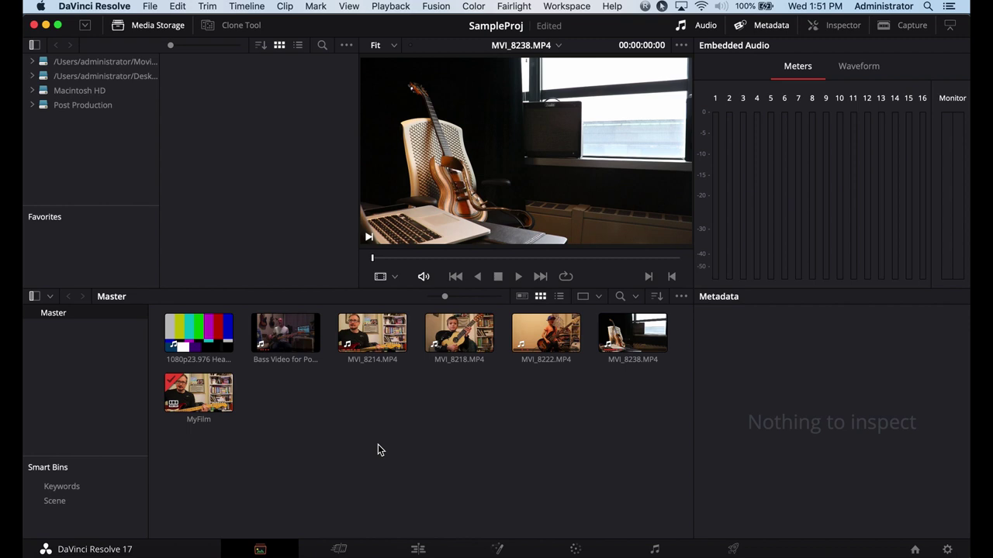
pyautogui.click(417, 549)
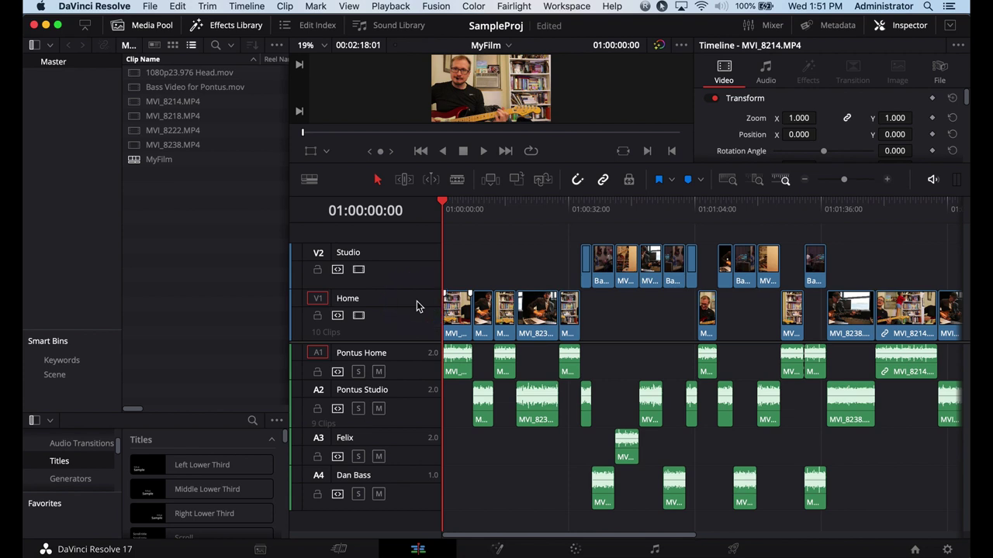
pyautogui.click(464, 370)
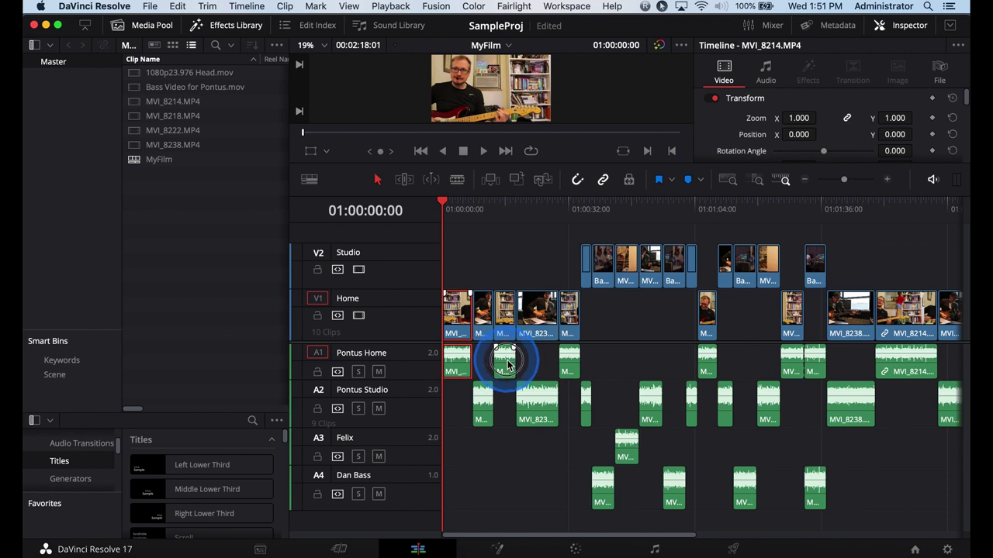
pyautogui.click(506, 363)
pyautogui.click(571, 365)
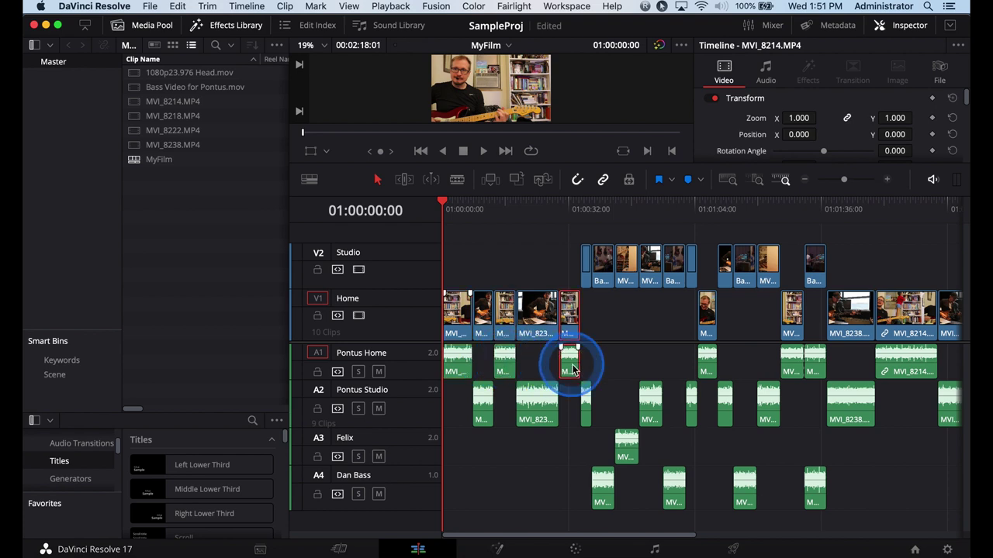
pyautogui.click(469, 252)
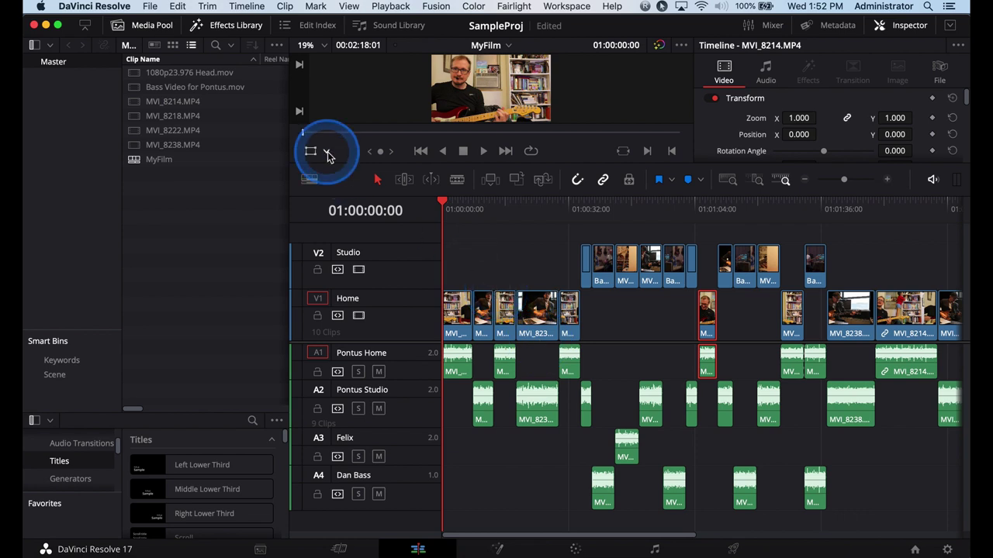
# - Set the User > Editing start timecode for new timelines to 00:58:30:00 and save the preferences
pyautogui.click(114, 7)
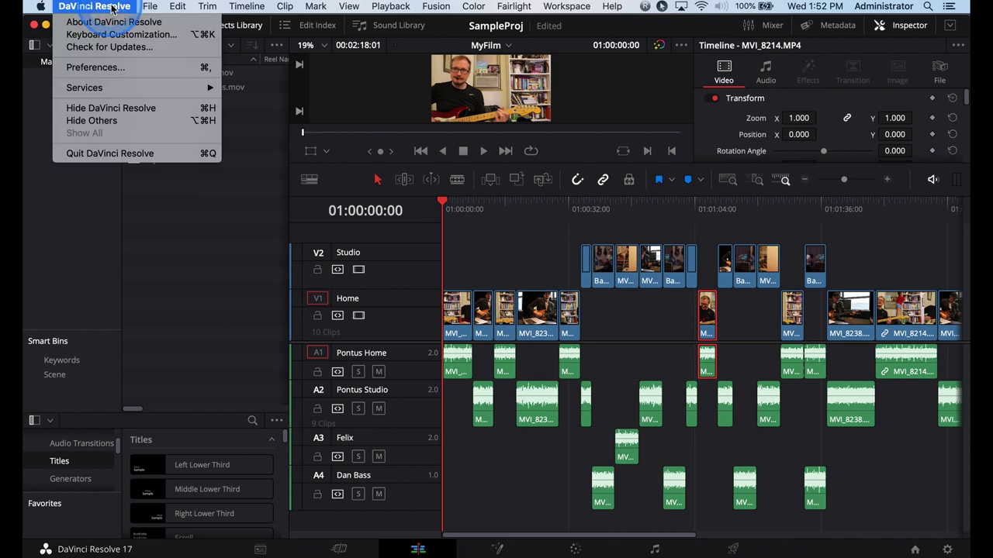
pyautogui.click(114, 67)
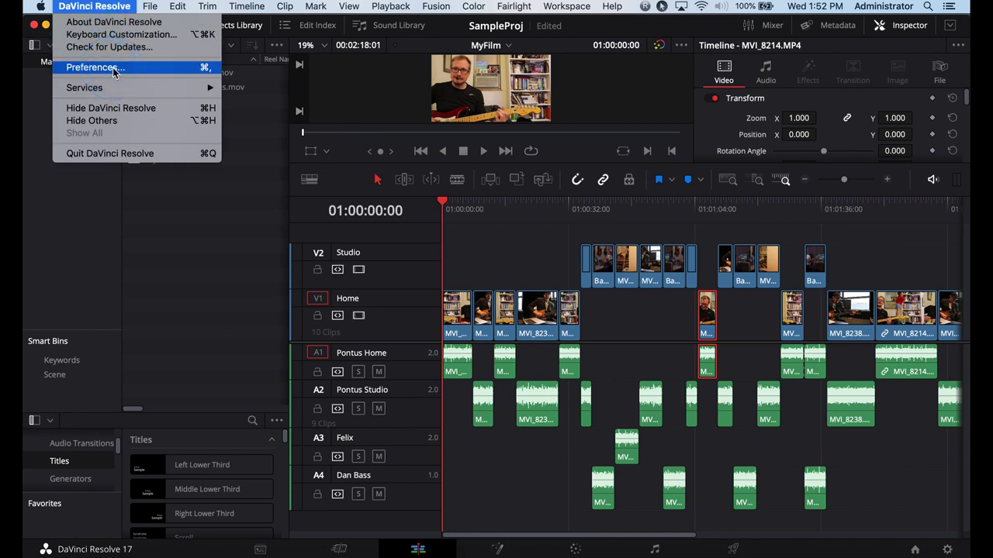
pyautogui.click(541, 75)
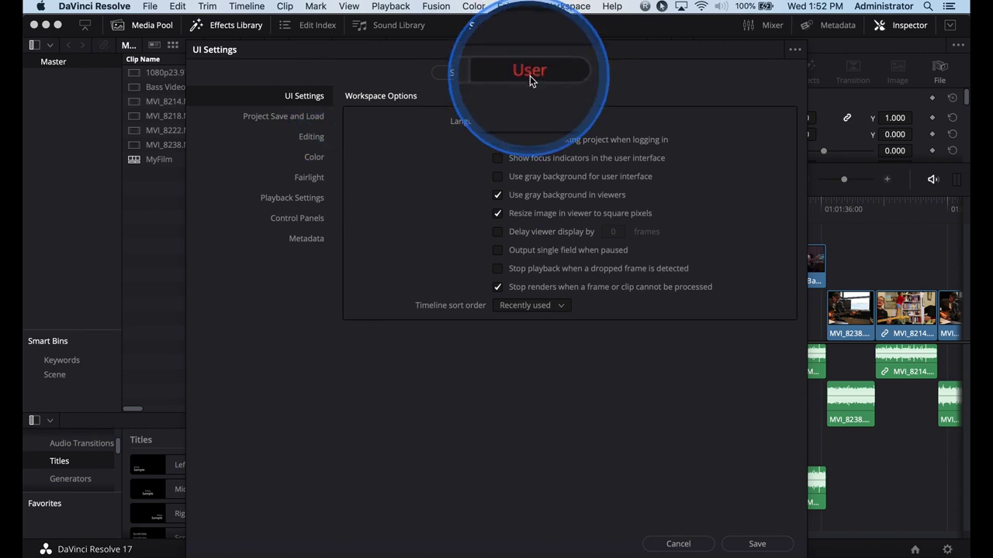
pyautogui.click(312, 137)
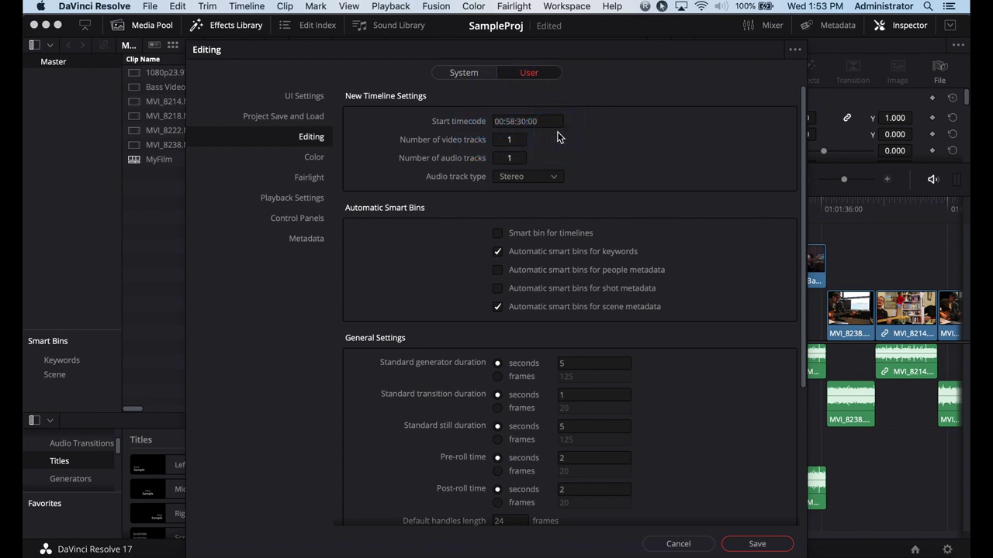
pyautogui.click(498, 122)
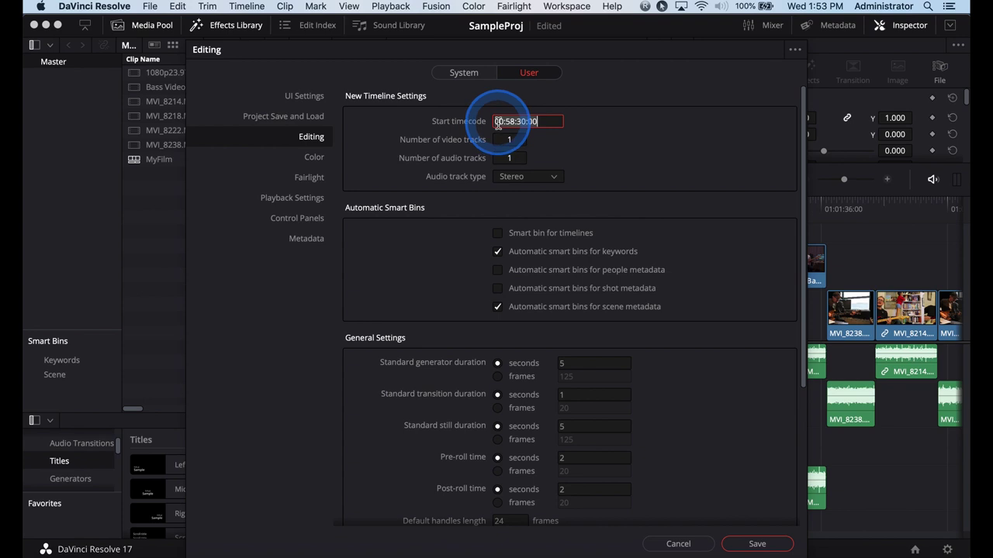
pyautogui.write('00')
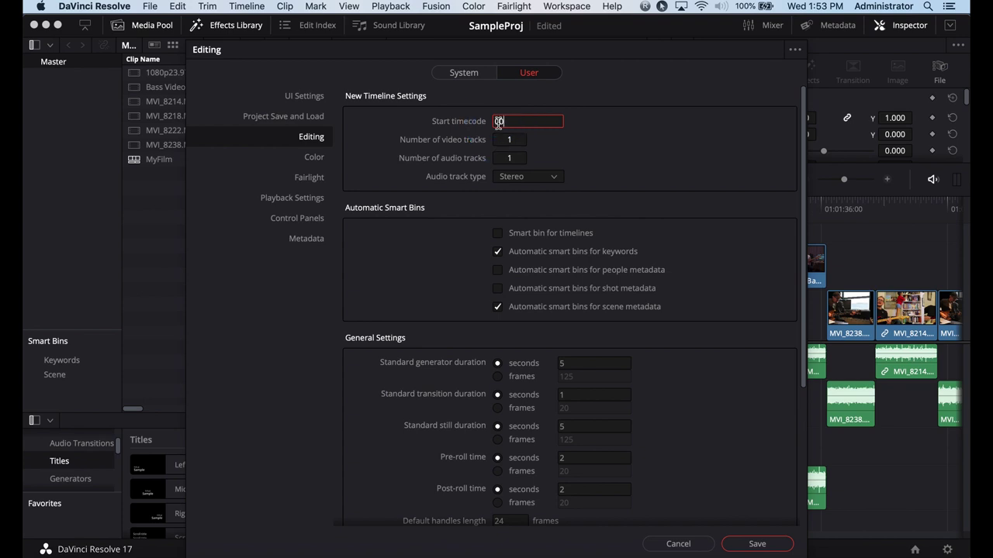
pyautogui.click(498, 122)
pyautogui.write('0:58')
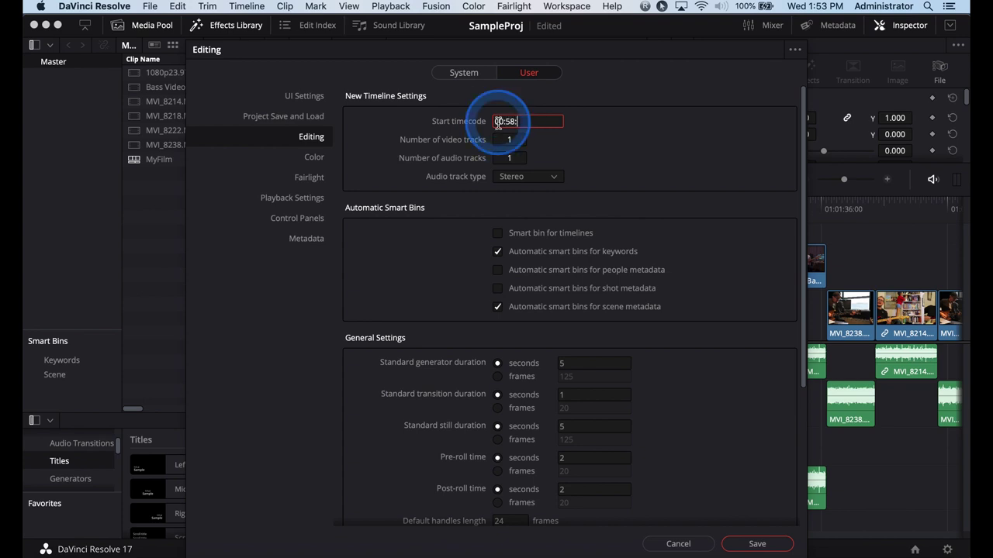
pyautogui.write(':30:00')
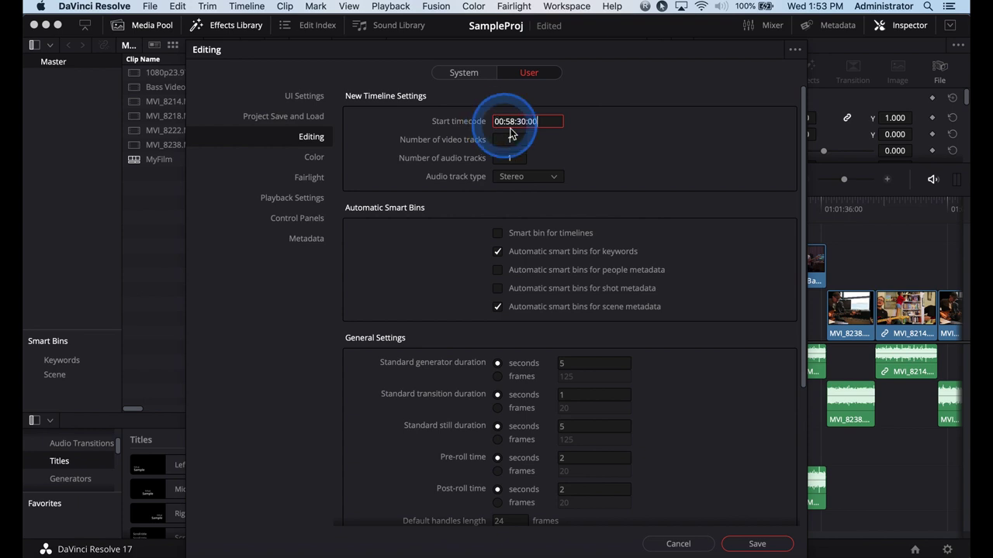
pyautogui.click(629, 153)
pyautogui.click(760, 543)
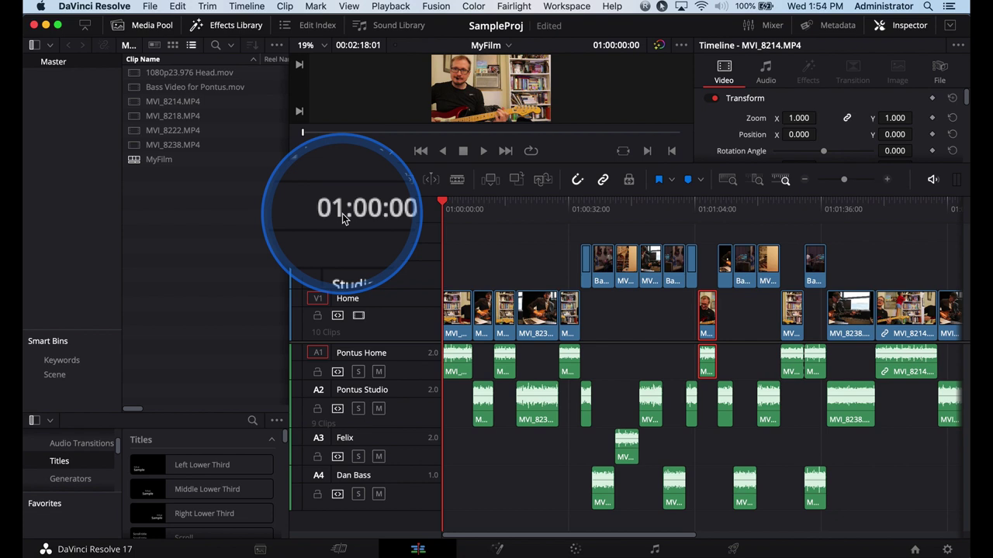
# - Change MyFilm's starting timecode to 00:58:30:00 through Timelines > Starting Timecode
pyautogui.click(160, 166)
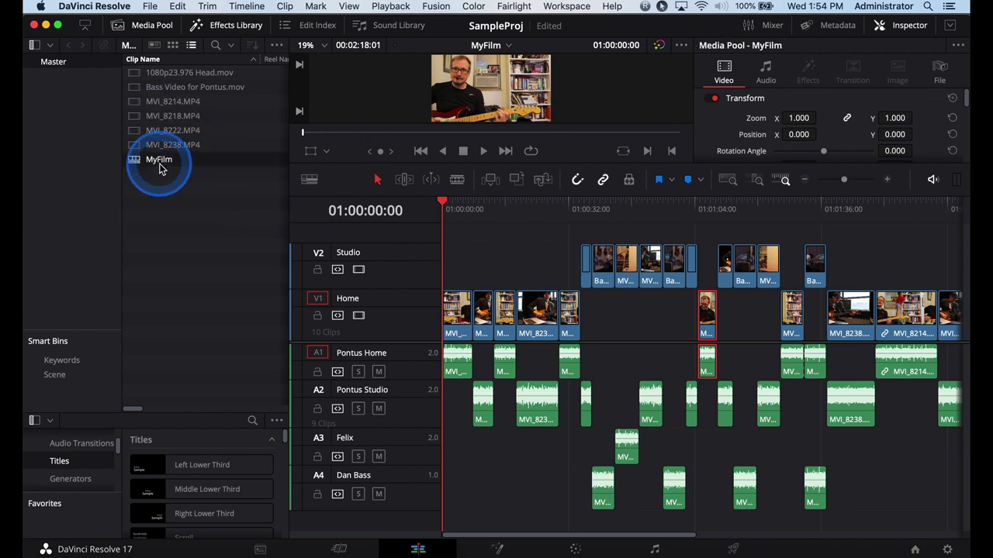
pyautogui.rightClick(160, 168)
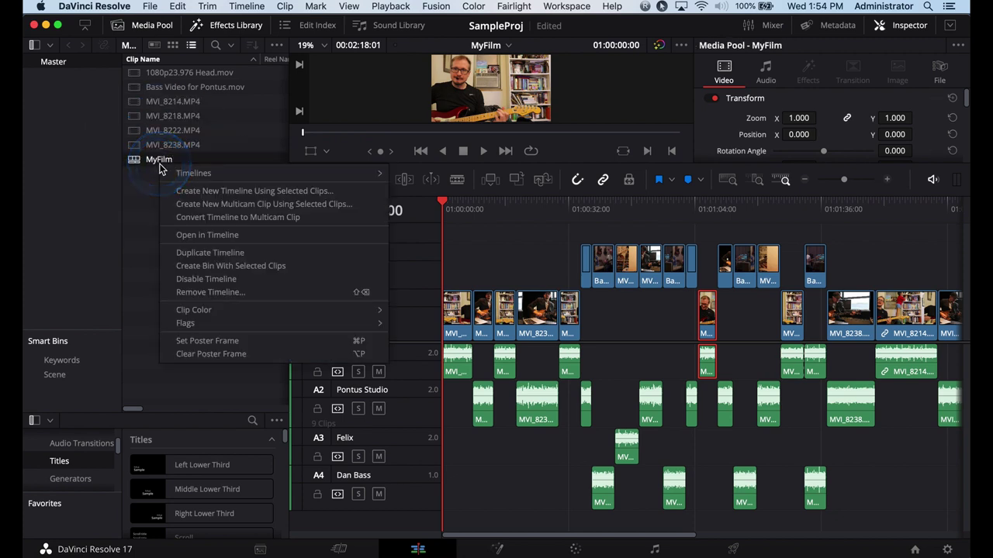
pyautogui.click(192, 174)
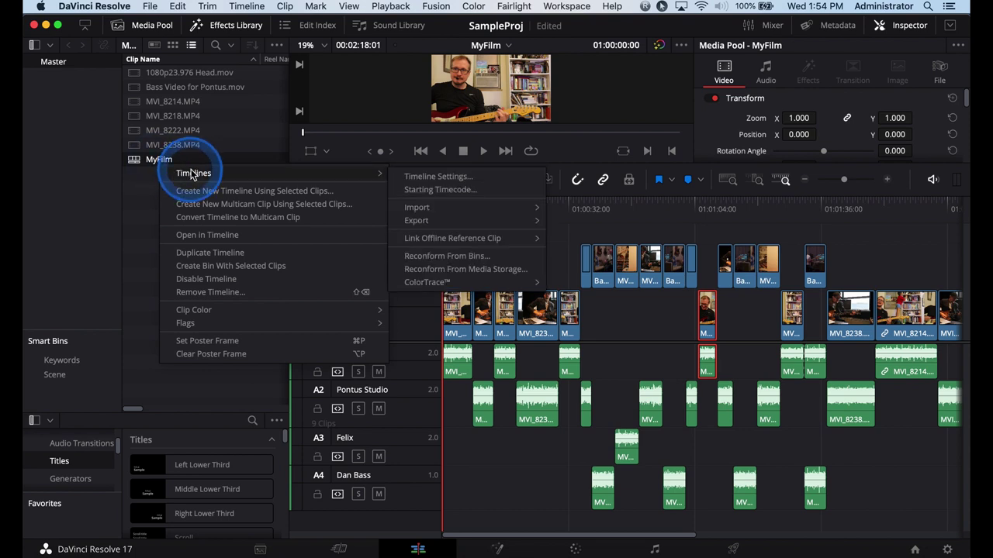
pyautogui.click(446, 192)
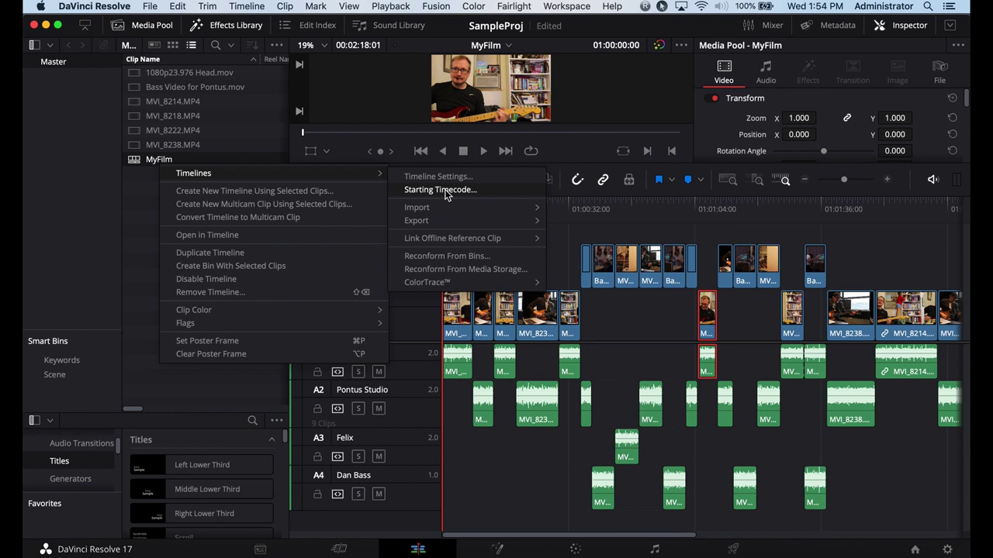
pyautogui.click(446, 192)
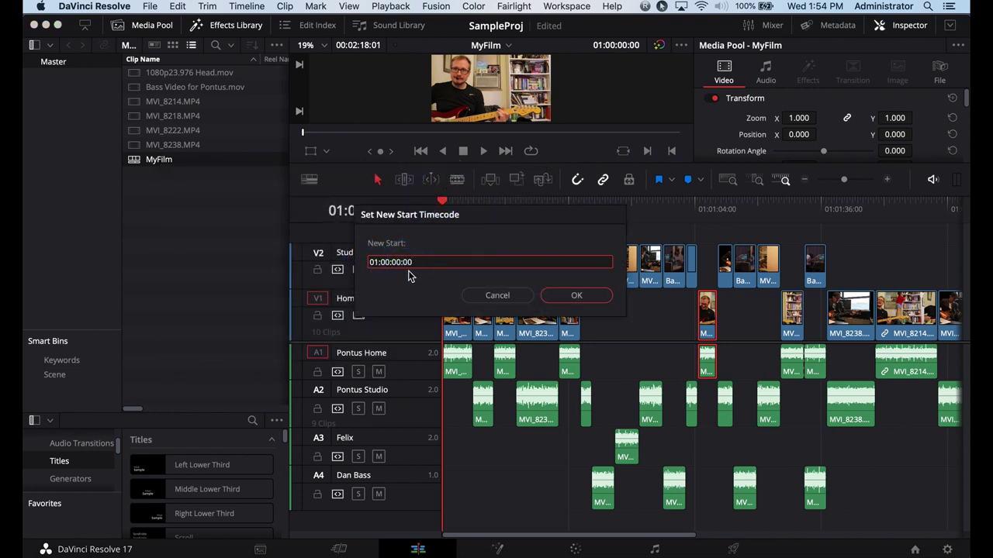
pyautogui.write('0:58:30')
pyautogui.click(580, 295)
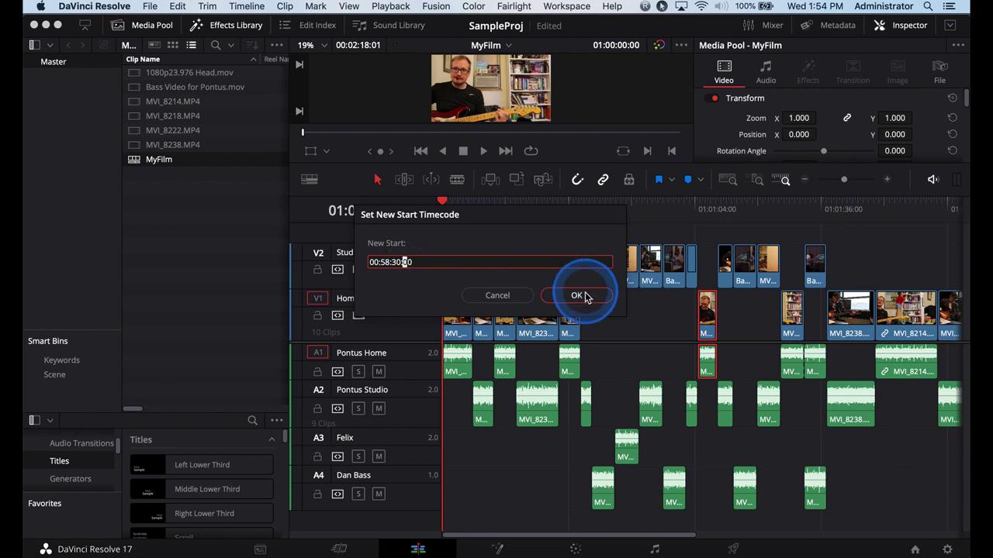
pyautogui.click(486, 238)
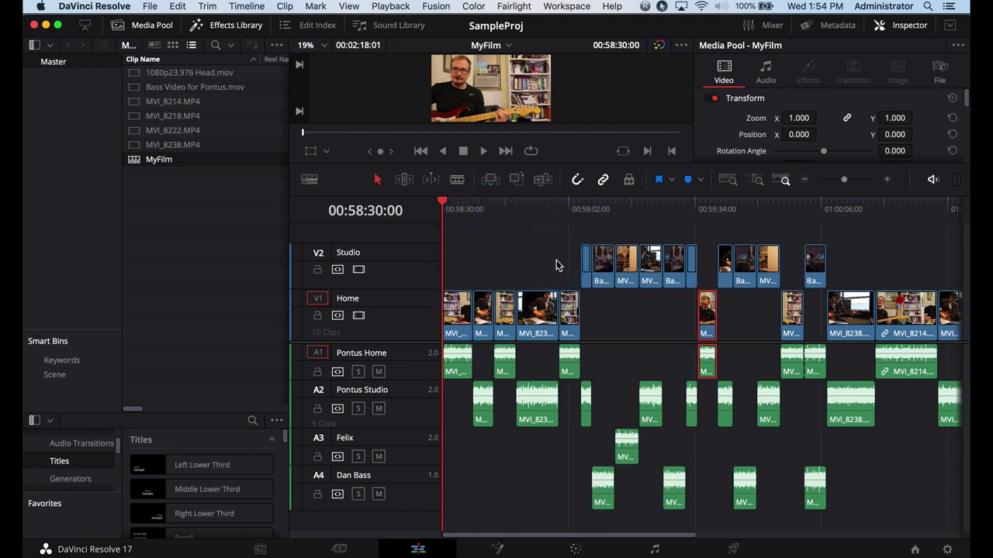
# - Add a green 'START of FILM' marker at 01:00:00:00
pyautogui.moveTo(551, 536); pyautogui.dragTo(635, 540)
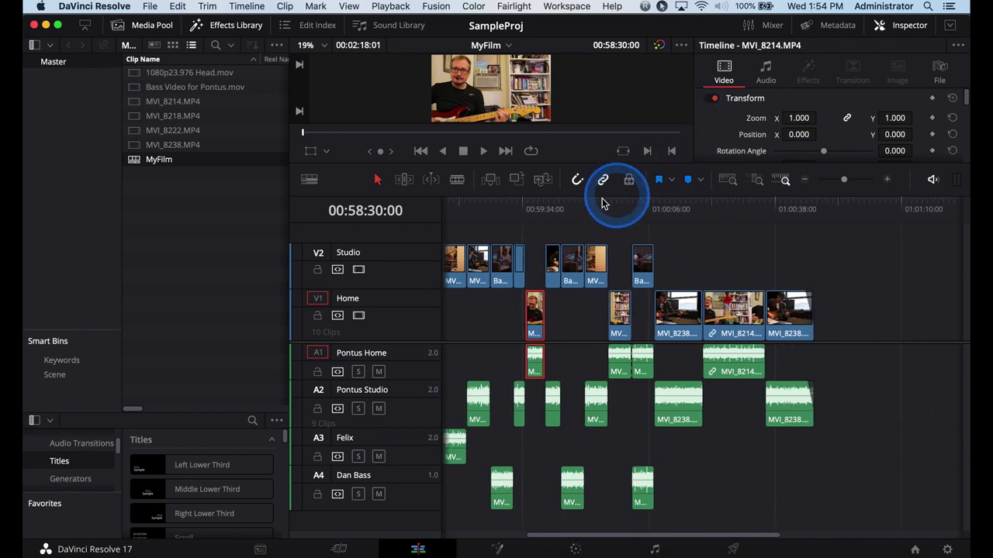
pyautogui.moveTo(601, 199); pyautogui.dragTo(628, 205)
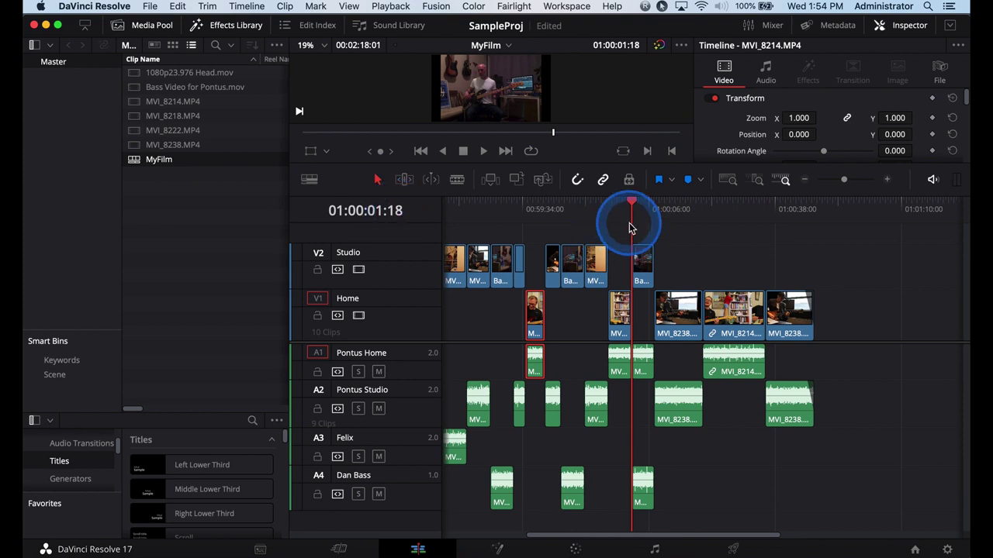
pyautogui.press('Home')
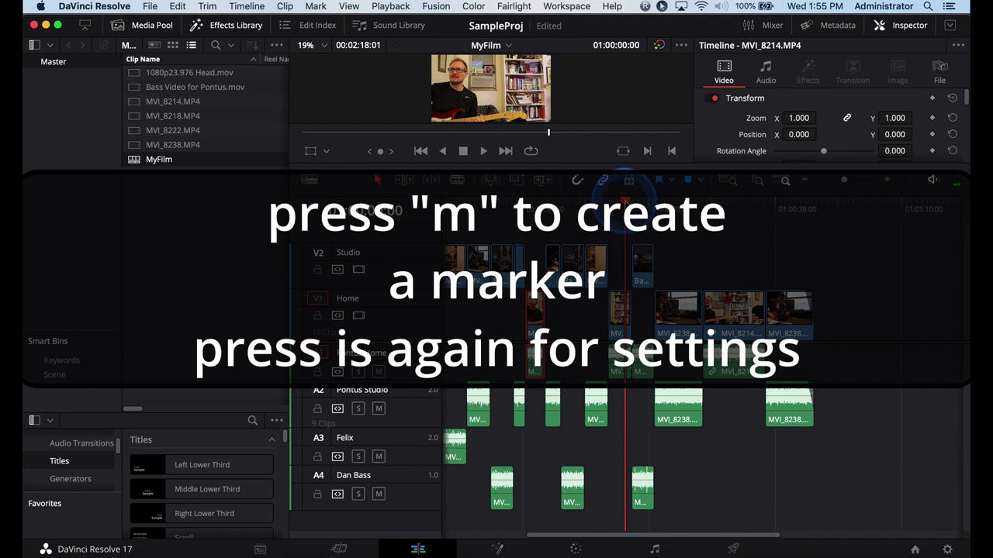
pyautogui.press('m')
pyautogui.write('m')
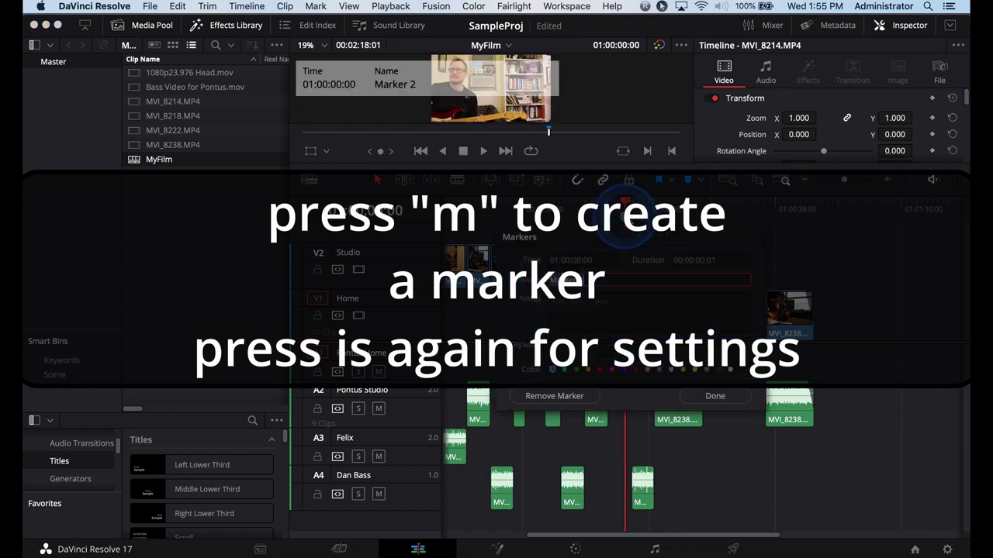
pyautogui.write('START')
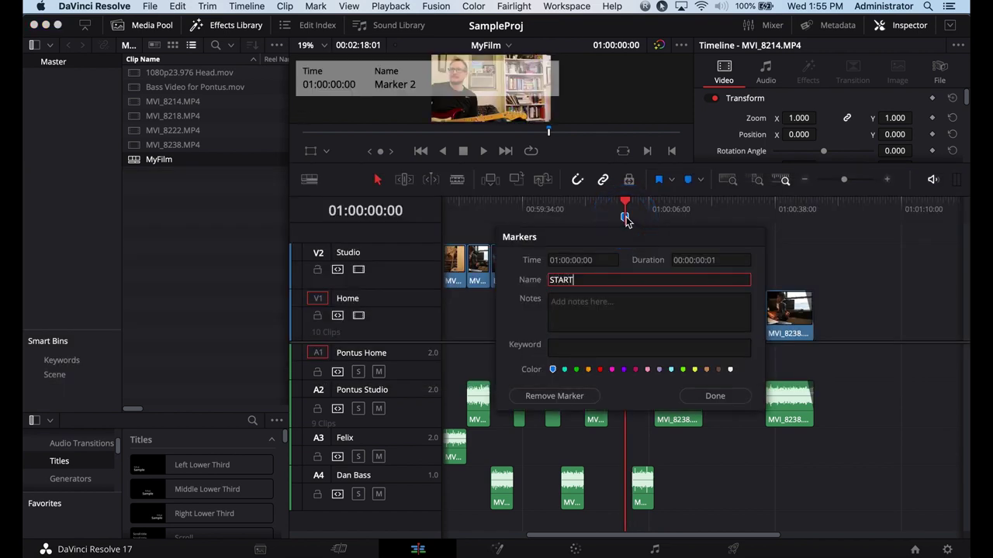
pyautogui.write(' of FILM')
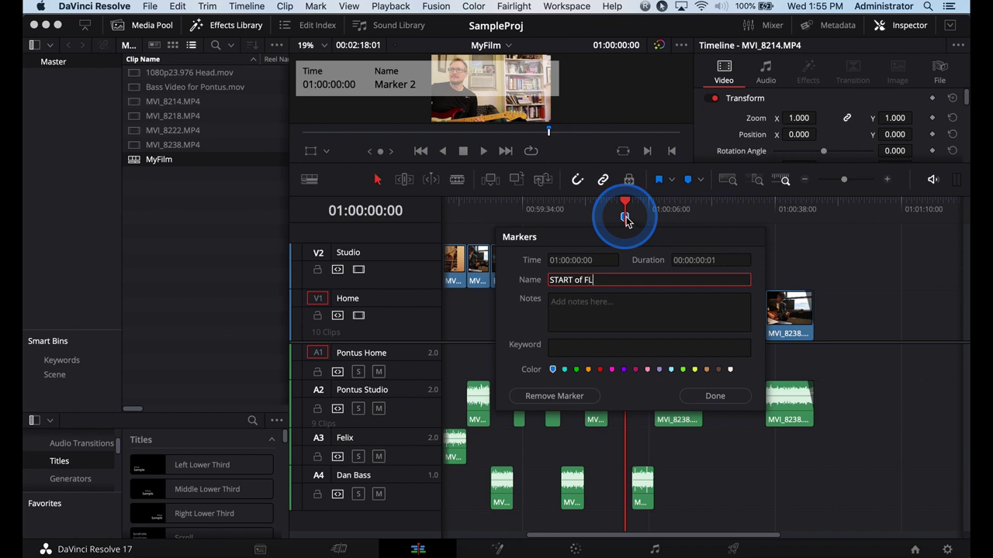
pyautogui.click(626, 219)
pyautogui.moveTo(625, 337)
pyautogui.mouseDown()
pyautogui.moveTo(662, 372)
pyautogui.moveTo(598, 372)
pyautogui.moveTo(615, 376)
pyautogui.mouseUp()
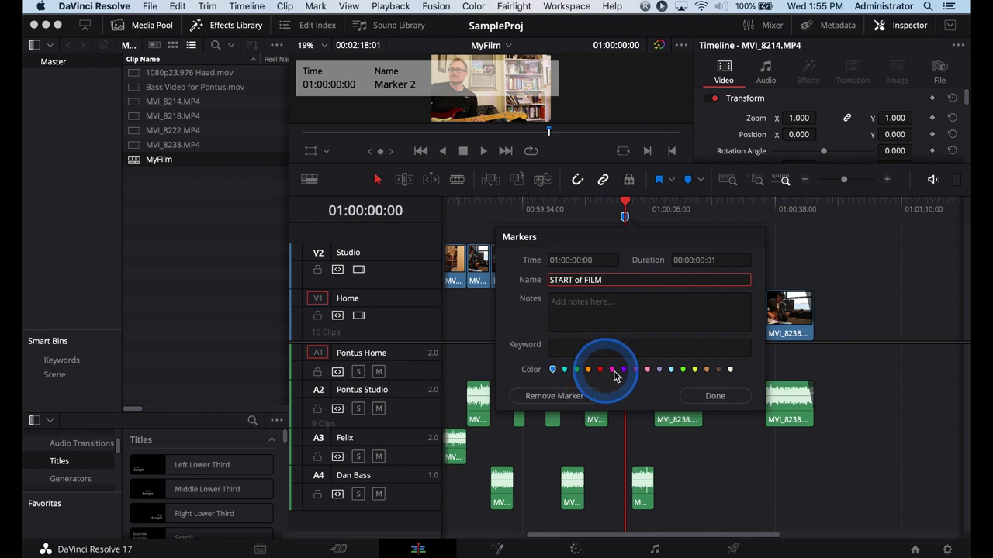
pyautogui.click(683, 369)
pyautogui.click(712, 396)
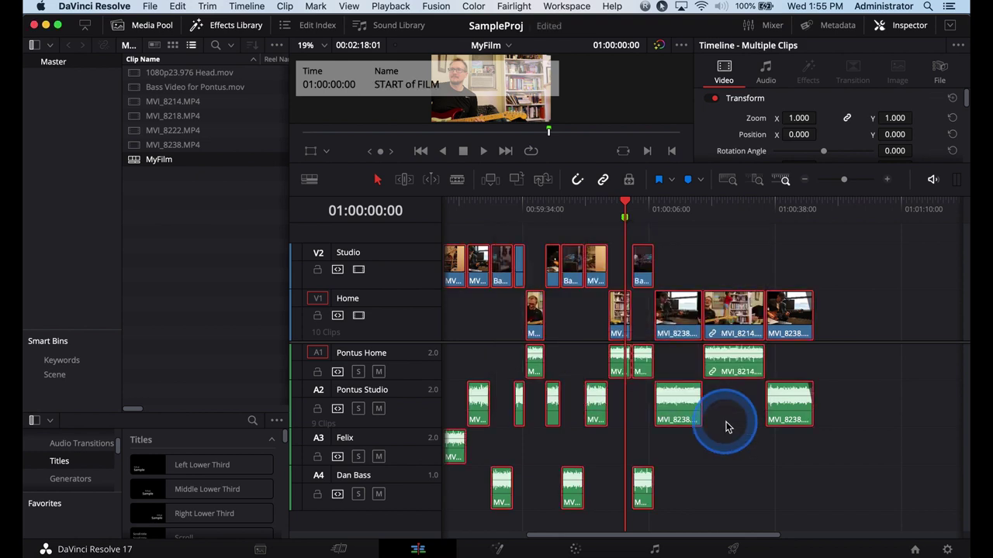
# - Move all MyFilm clips to begin at the START of FILM marker and play from there
pyautogui.press('super+a')
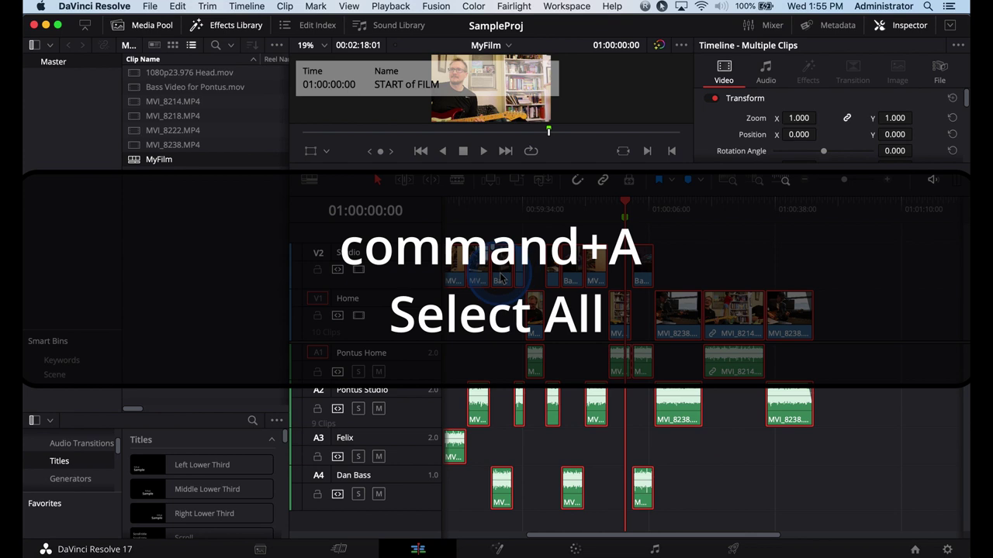
pyautogui.moveTo(500, 278); pyautogui.dragTo(859, 273)
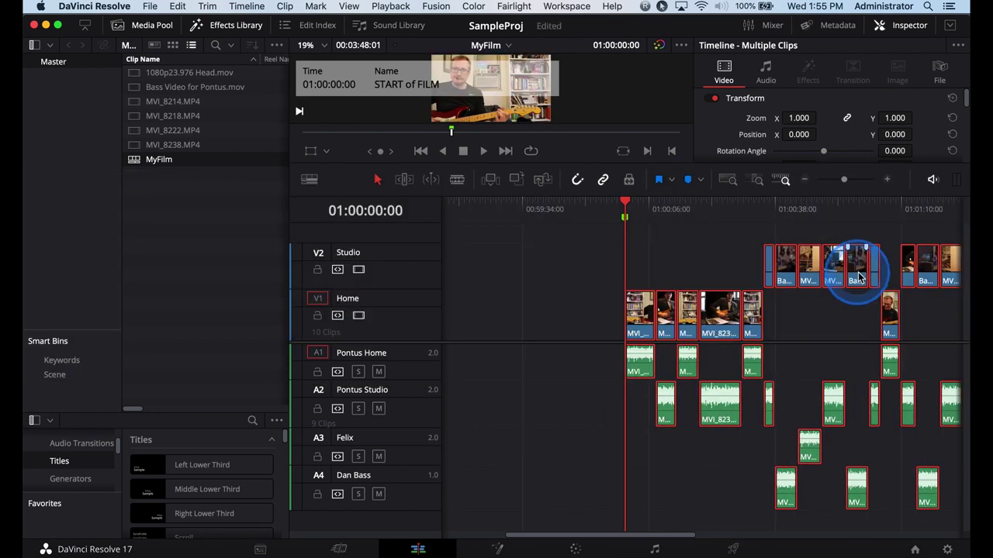
pyautogui.press('space')
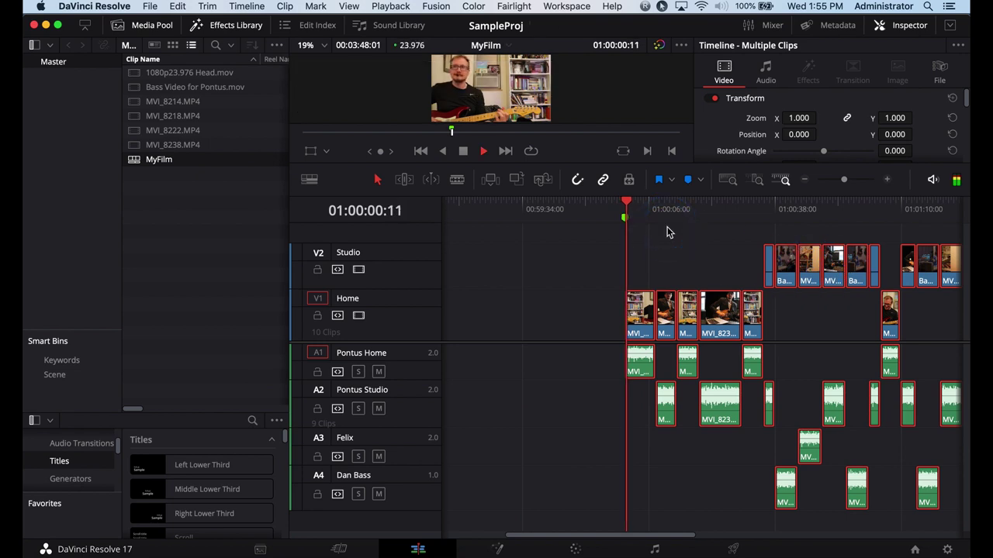
pyautogui.click(628, 204)
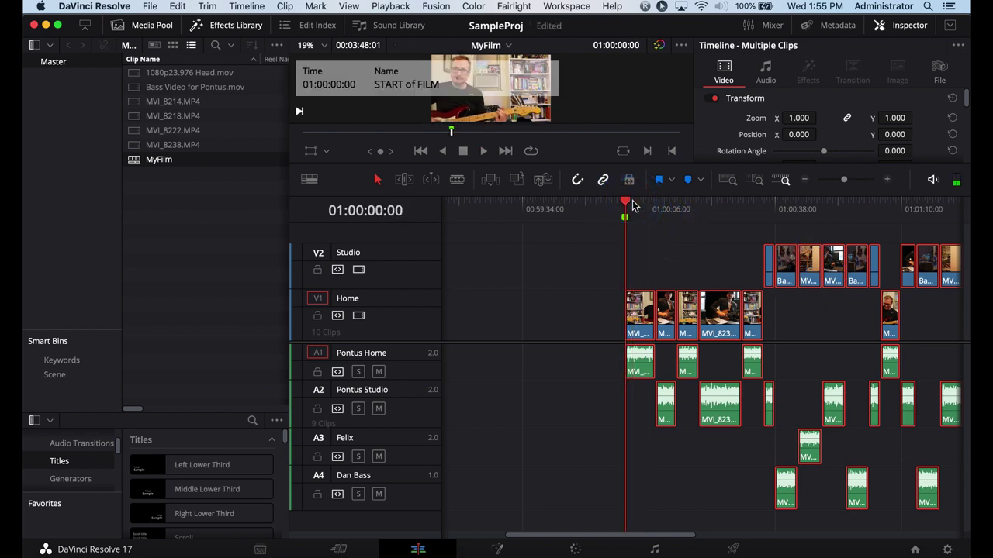
# - Add a cream '2 pop' marker at 00:59:58:00, two seconds before the film start
pyautogui.click(575, 530)
pyautogui.click(572, 537)
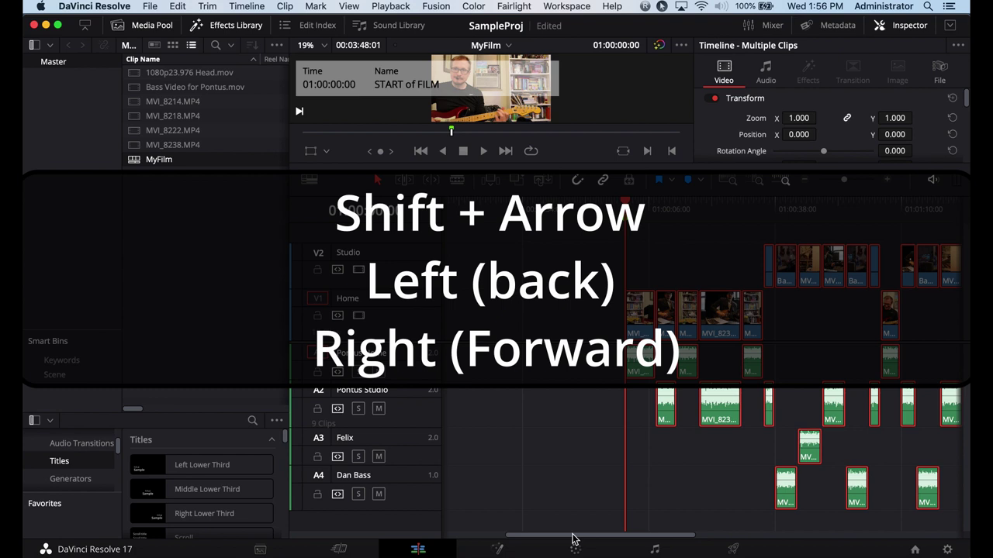
pyautogui.hotkey('shift', 'Left')
pyautogui.hotkey('shift', 'Left')
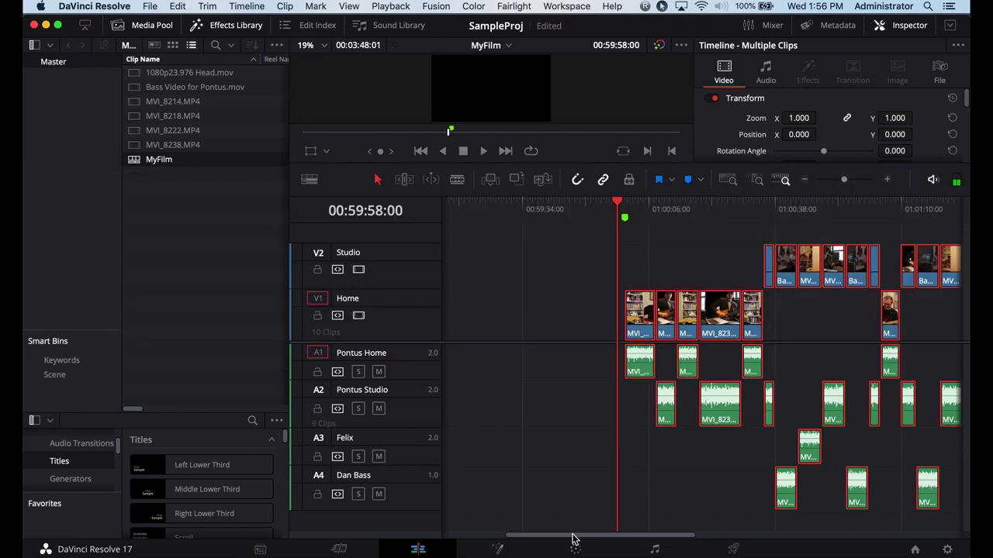
pyautogui.click(572, 539)
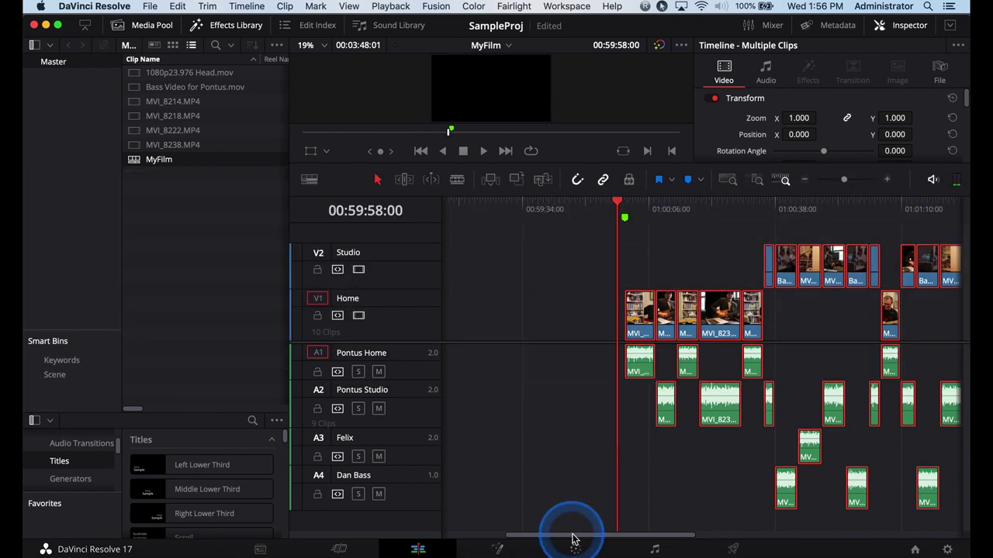
pyautogui.press('m')
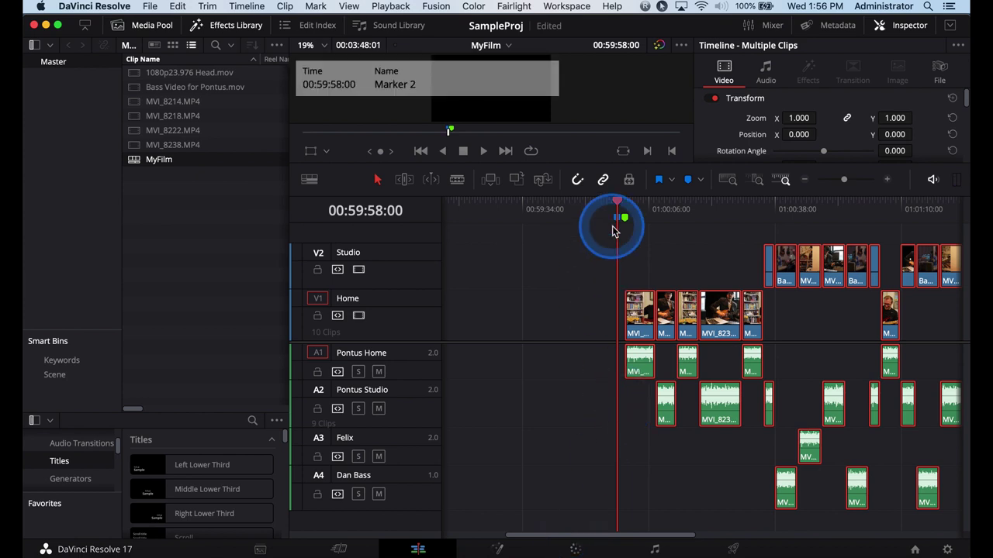
pyautogui.doubleClick(613, 225)
pyautogui.tripleClick(582, 281)
pyautogui.write('2 pop')
pyautogui.click(574, 369)
pyautogui.click(704, 397)
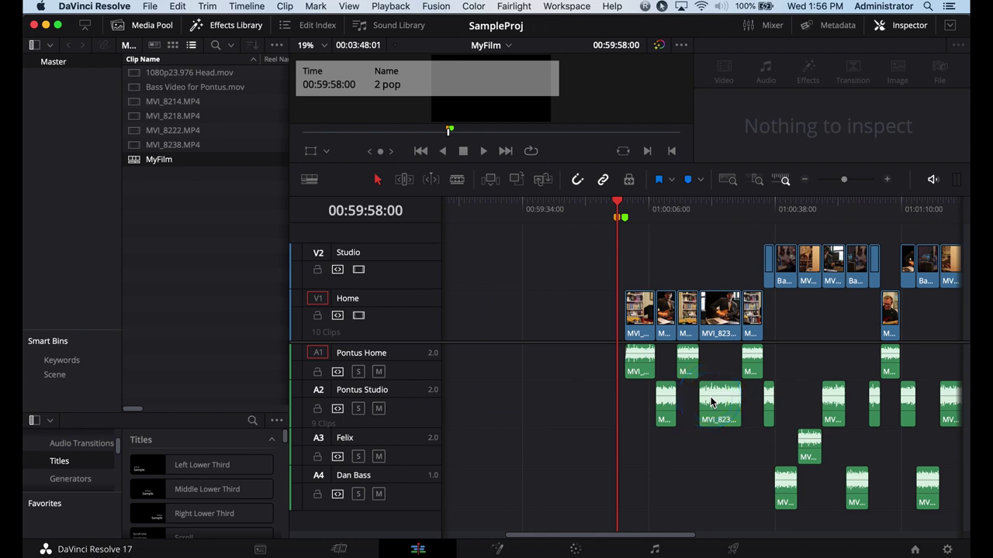
pyautogui.click(631, 535)
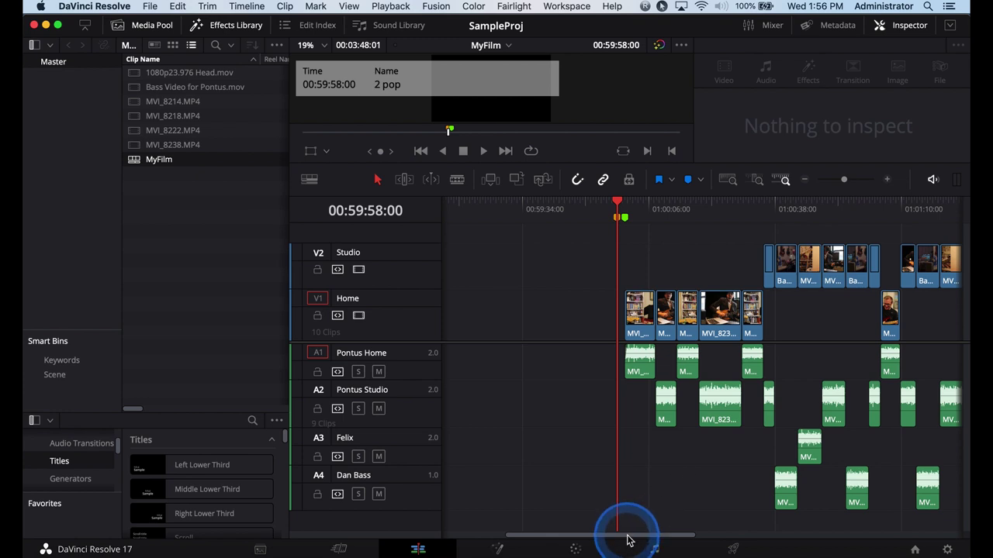
# - Place the playhead where the last clips end and widen the viewer by closing the Inspector
pyautogui.moveTo(628, 541); pyautogui.dragTo(795, 539)
pyautogui.click(719, 214)
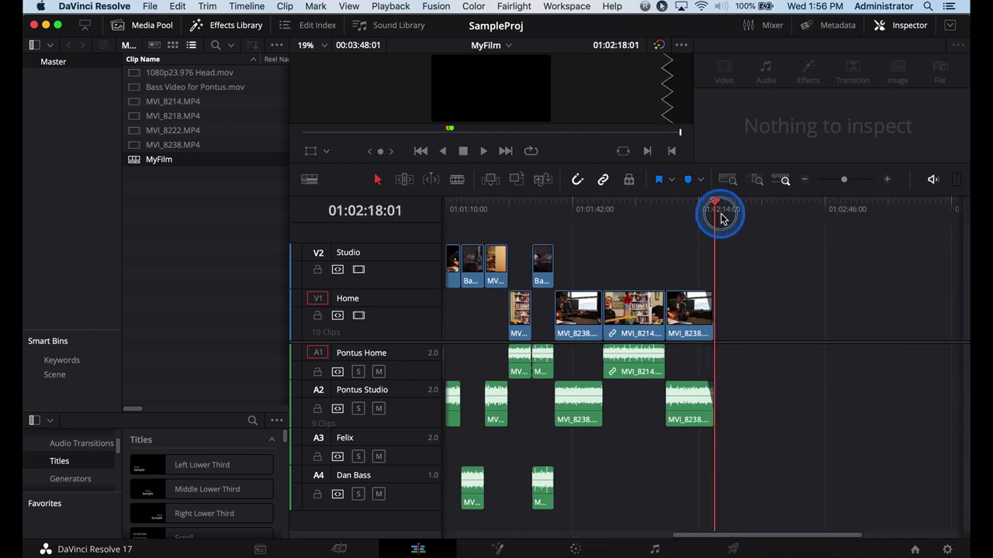
pyautogui.moveTo(615, 162); pyautogui.dragTo(618, 310)
pyautogui.click(909, 25)
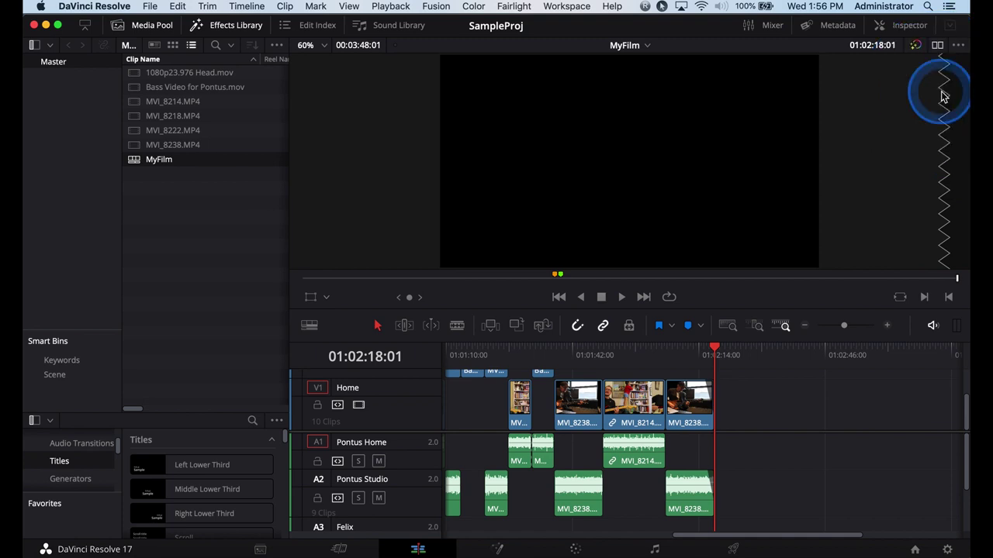
# - Add a 'Tail pop' marker two seconds later, at 01:02:20:01
pyautogui.hotkey('shift', 'Right')
pyautogui.hotkey('shift', 'Right')
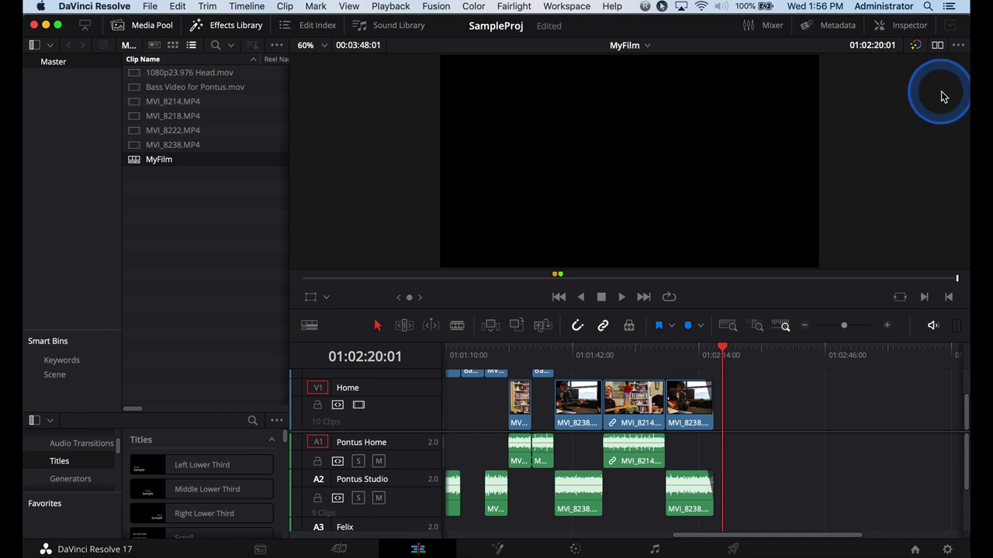
pyautogui.press('m')
pyautogui.press('m')
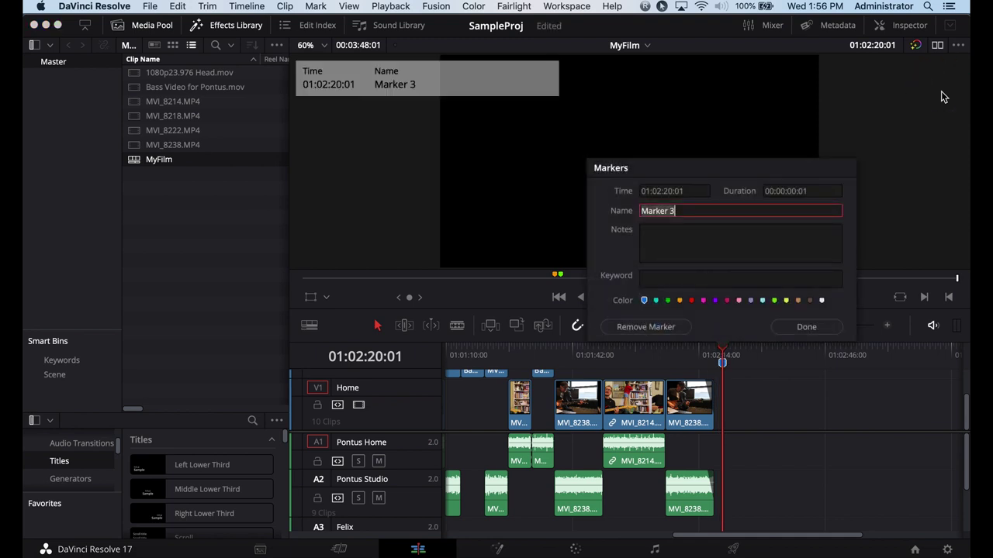
pyautogui.press('BackSpace')
pyautogui.write('Tail pop')
pyautogui.click(818, 327)
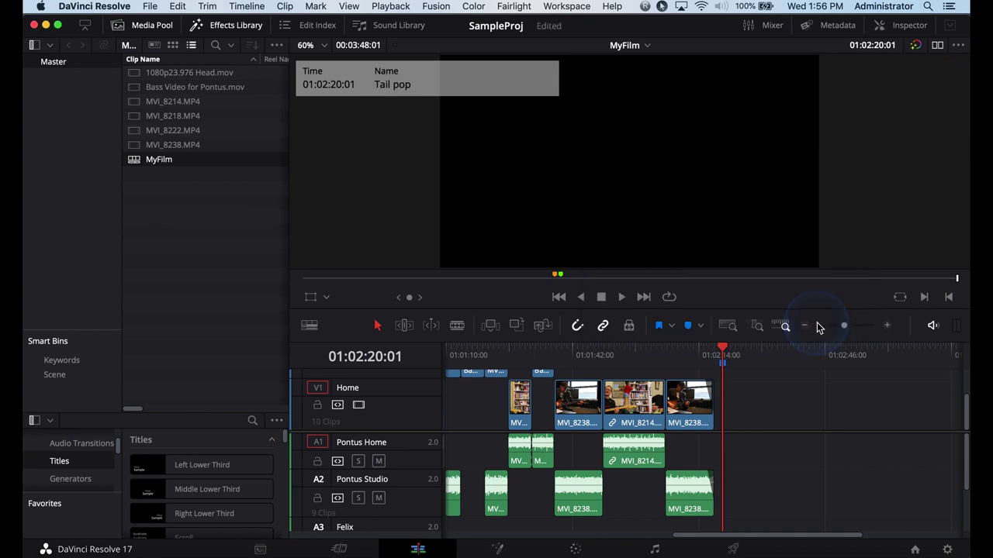
# - Save the project and return the playhead to the timeline start at 00:58:30:00
pyautogui.press('cmd+s')
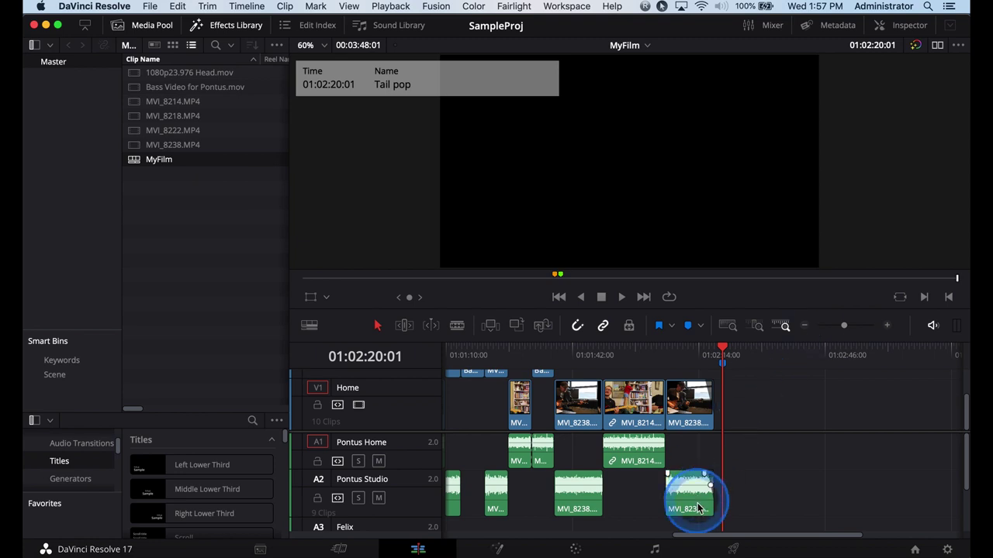
pyautogui.moveTo(705, 535); pyautogui.dragTo(421, 510)
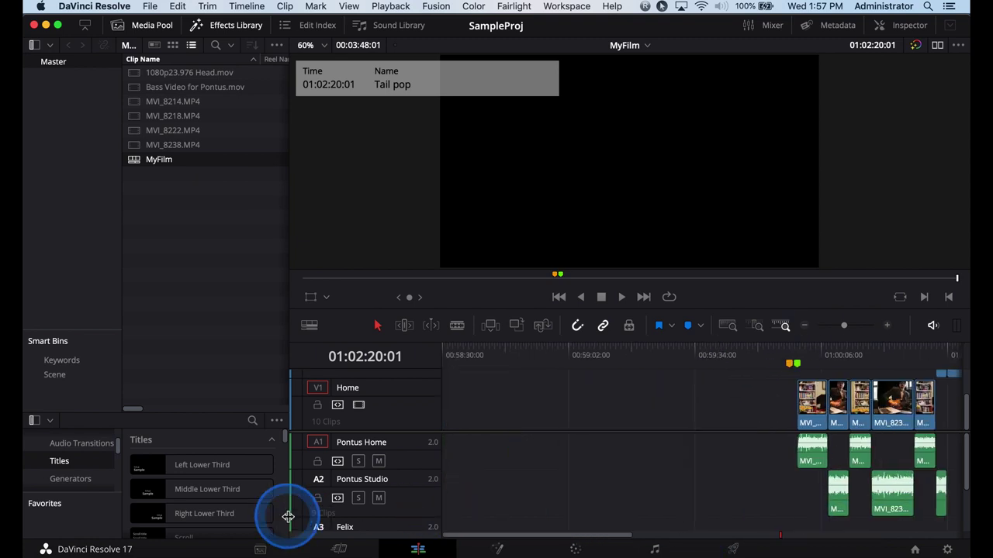
pyautogui.moveTo(485, 363); pyautogui.dragTo(409, 357)
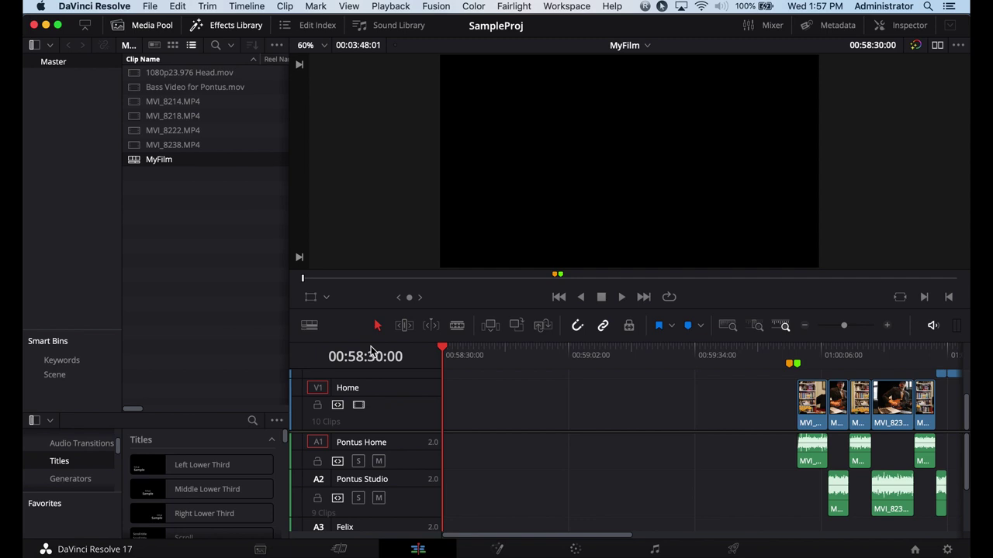
# - Shrink the viewer and add a new V3 video track named 'Bars - Slate'
pyautogui.click(472, 308)
pyautogui.moveTo(472, 308); pyautogui.dragTo(483, 145)
pyautogui.moveTo(497, 339); pyautogui.dragTo(477, 381)
pyautogui.rightClick(370, 262)
pyautogui.click(388, 269)
pyautogui.doubleClick(354, 264)
pyautogui.write('Bars TonSlate')
pyautogui.press('BackSpace')
pyautogui.press('BackSpace')
pyautogui.press('BackSpace')
pyautogui.write('- Slate')
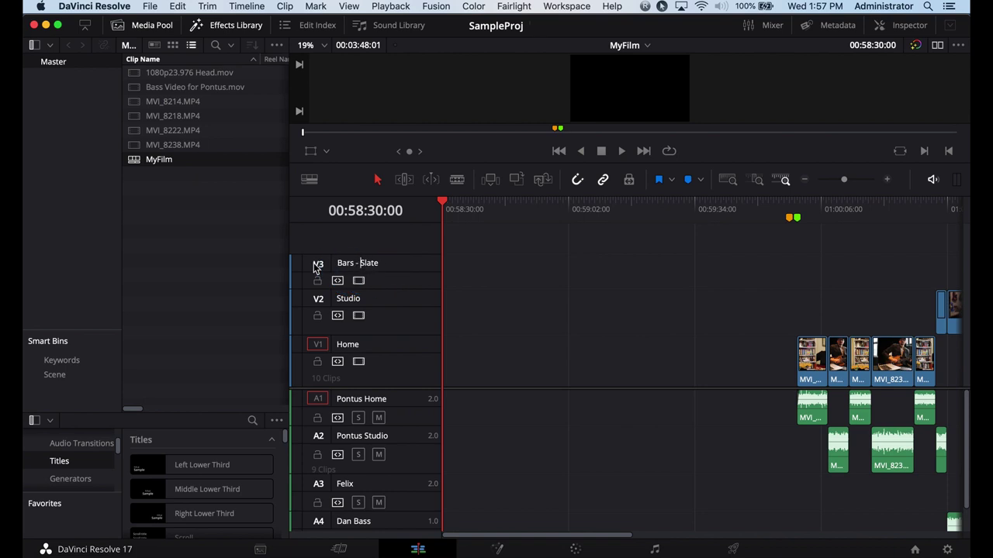
pyautogui.press('Return')
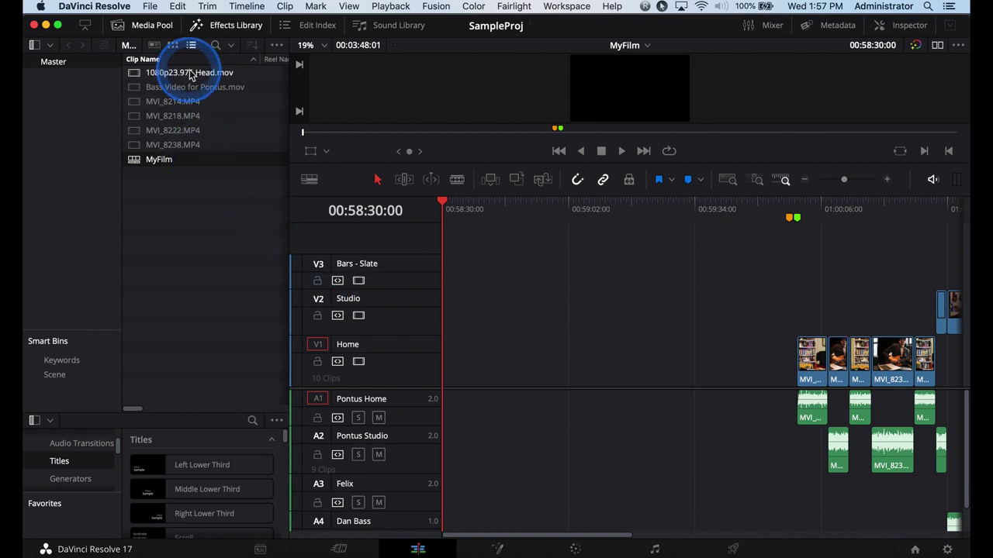
# - Place 1080p23.976 Head.mov on V3 at 00:58:30:00 and scrub back to its start
pyautogui.moveTo(189, 72); pyautogui.dragTo(446, 270)
pyautogui.click(508, 203)
pyautogui.moveTo(511, 203); pyautogui.dragTo(426, 210)
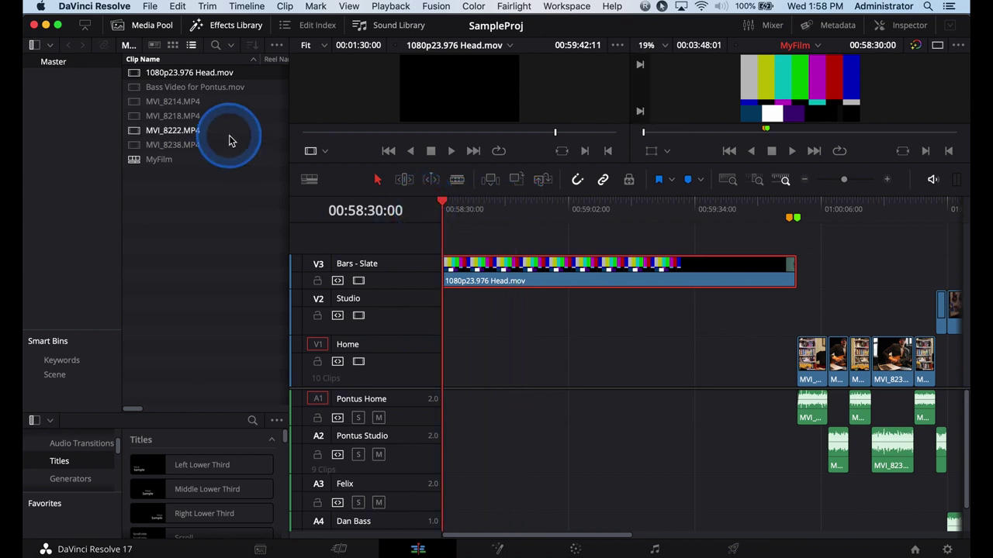
# - Enlarge the Effects Library to list the Generators and scrub the playhead into the color bars
pyautogui.moveTo(169, 414); pyautogui.dragTo(187, 205)
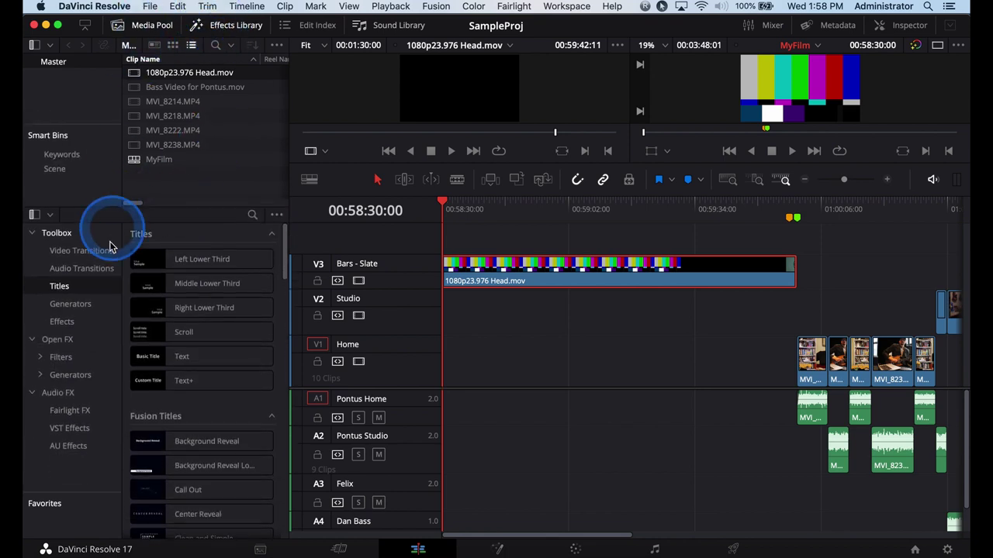
pyautogui.click(73, 304)
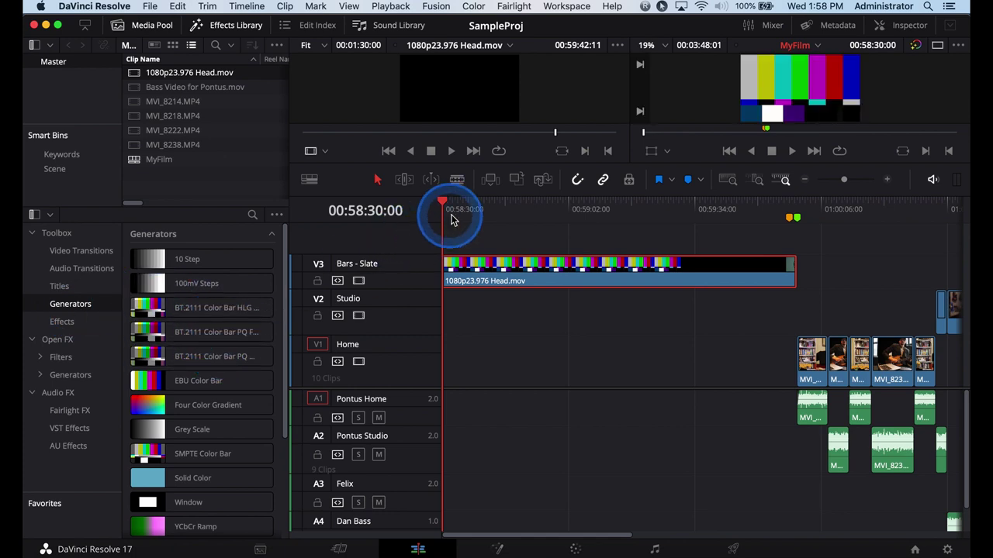
pyautogui.moveTo(443, 203); pyautogui.dragTo(679, 214)
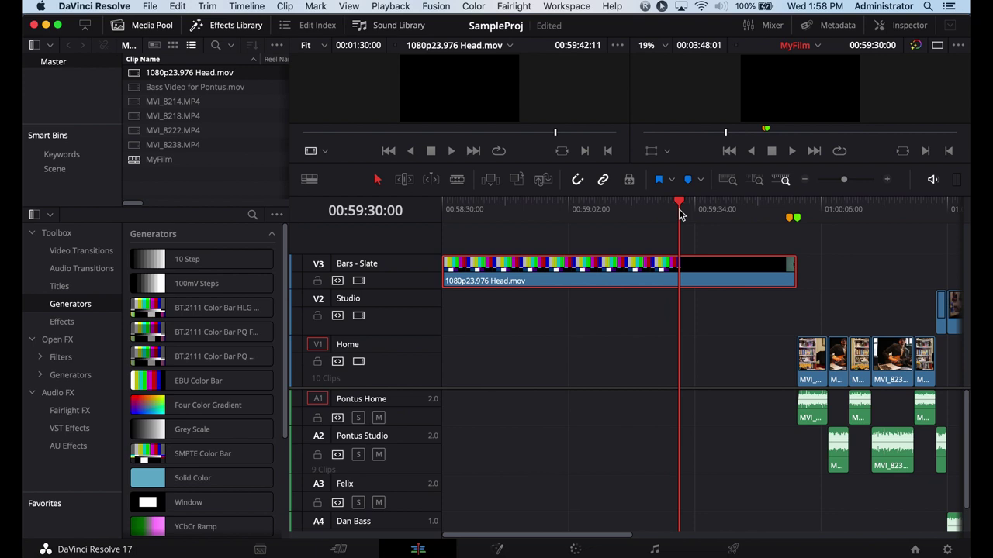
# - Add a 'Bars END' marker at 00:59:30:00 where the color bars end
pyautogui.write('mm')
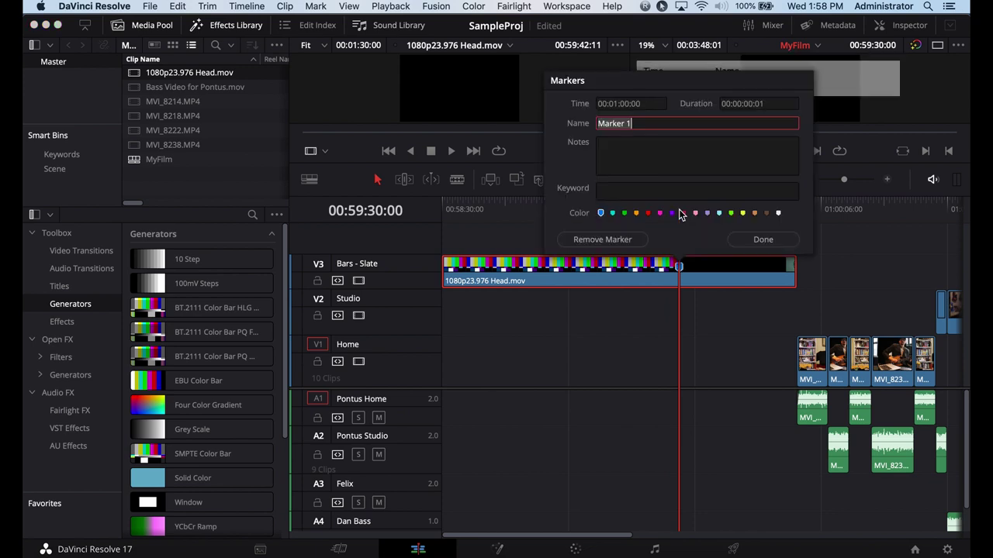
pyautogui.write('Bars END')
pyautogui.press('Return')
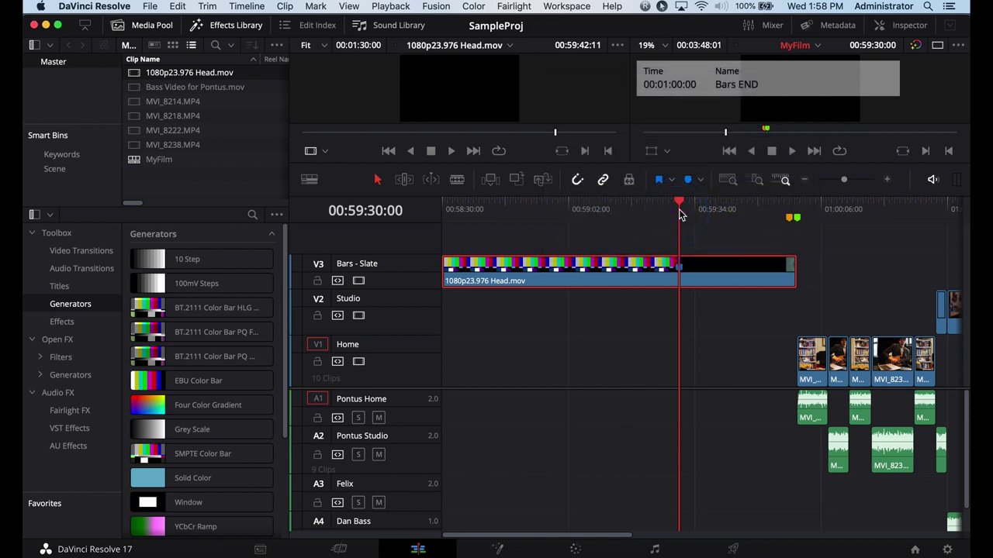
pyautogui.click(678, 208)
# - Add a 'Slate IN' marker at 00:59:40:00, then play the PICTURE START leader full screen
pyautogui.press('space')
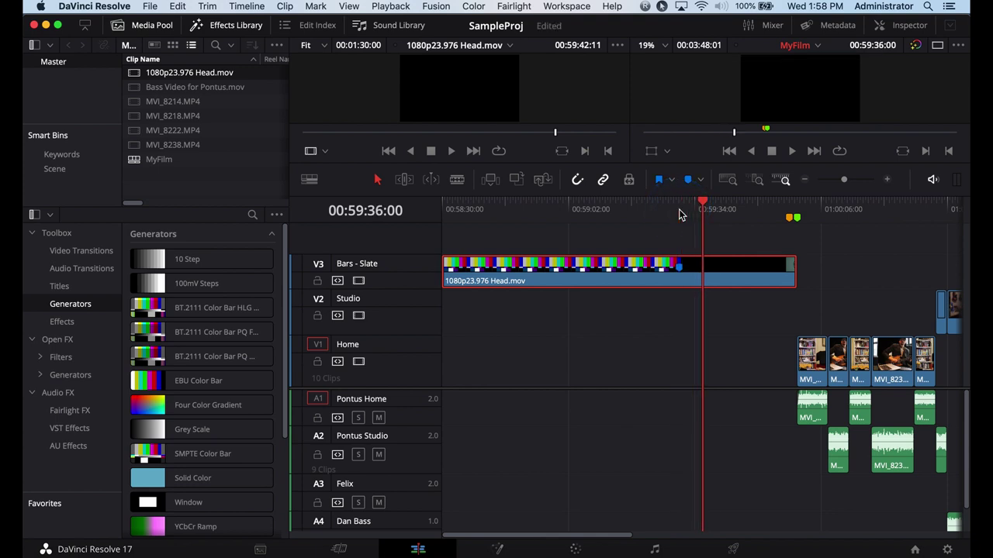
pyautogui.click(679, 211)
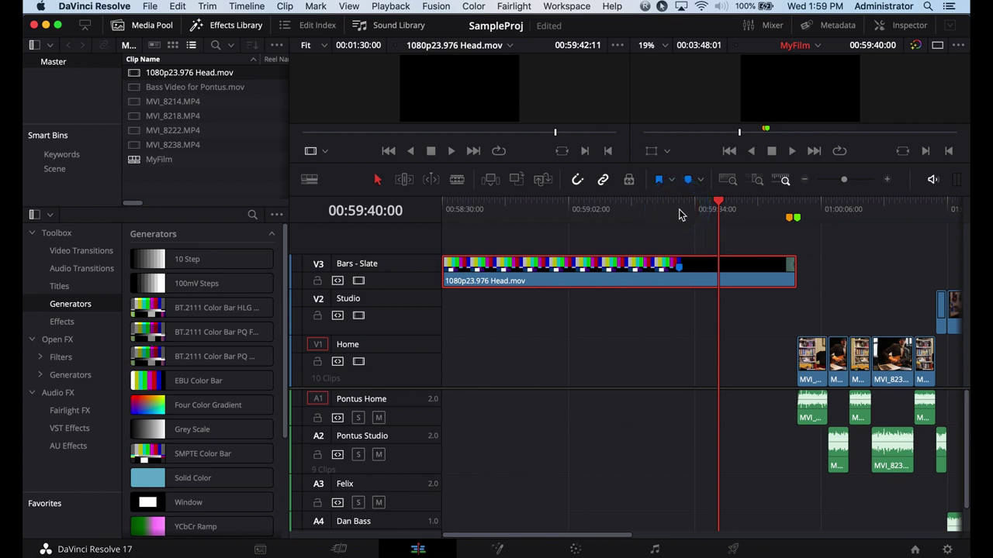
pyautogui.press('m')
pyautogui.press('m')
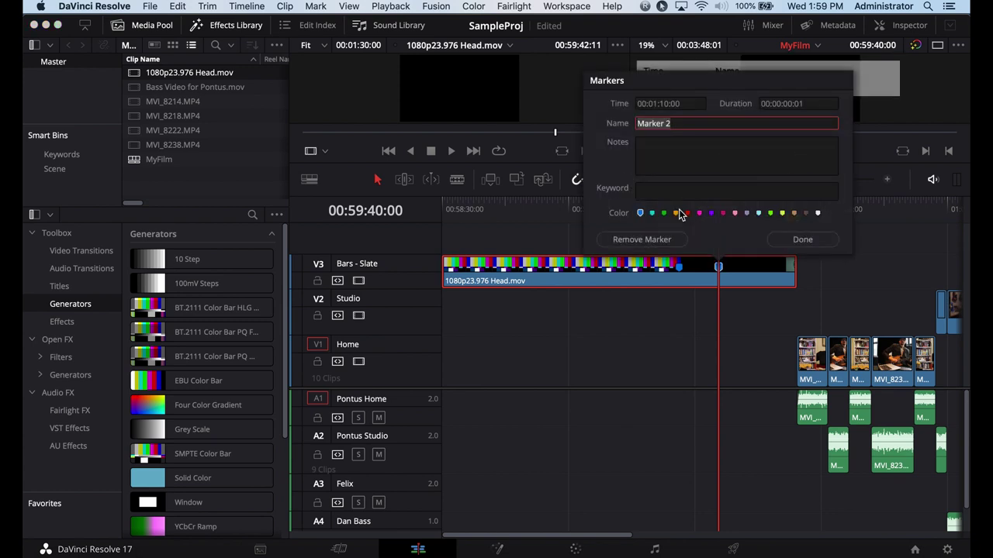
pyautogui.click(679, 212)
pyautogui.write('Slat')
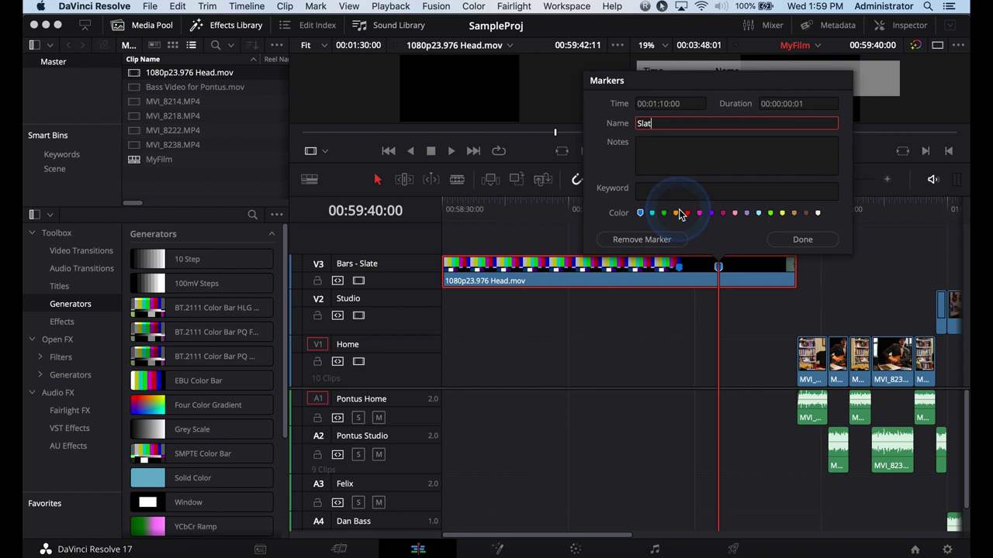
pyautogui.write('e IN')
pyautogui.press('Return')
pyautogui.moveTo(766, 206); pyautogui.dragTo(801, 207)
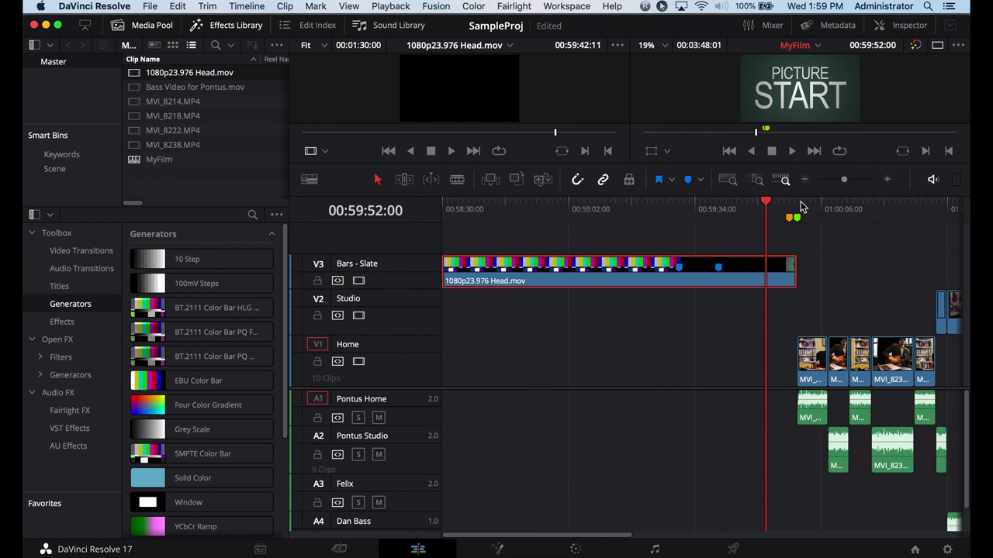
pyautogui.press('super+f')
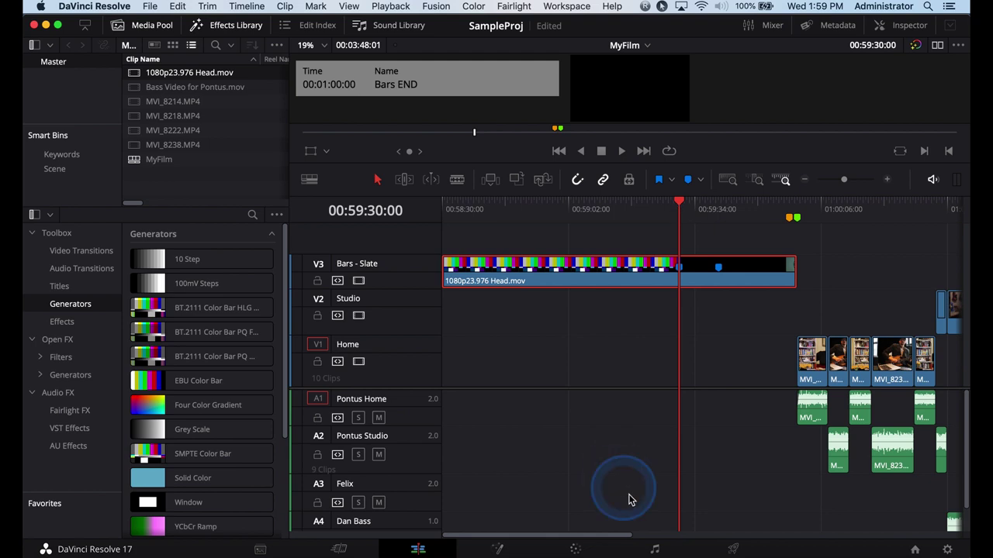
# - On the Fairlight page, add a mono audio track A5 below Dan Bass and name it Tone
pyautogui.click(655, 549)
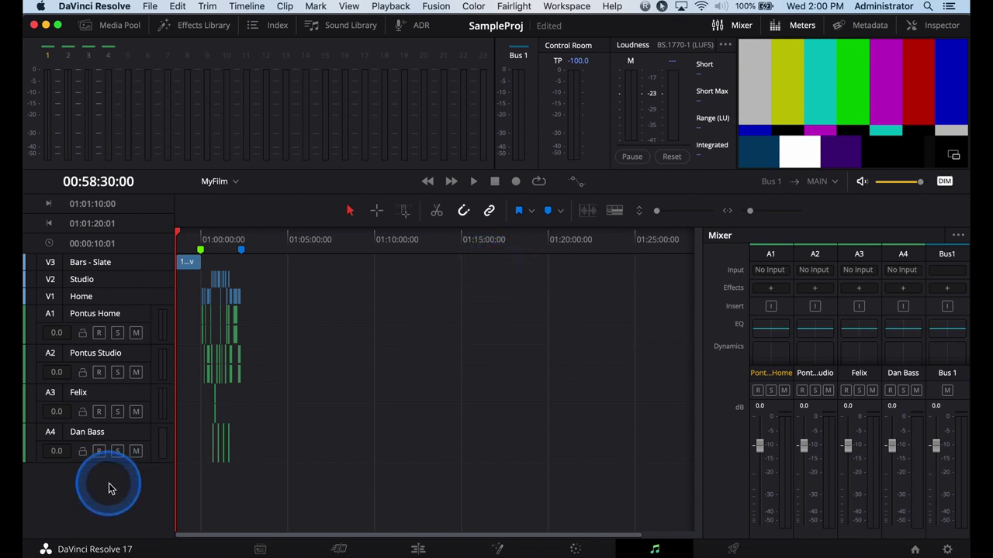
pyautogui.rightClick(109, 484)
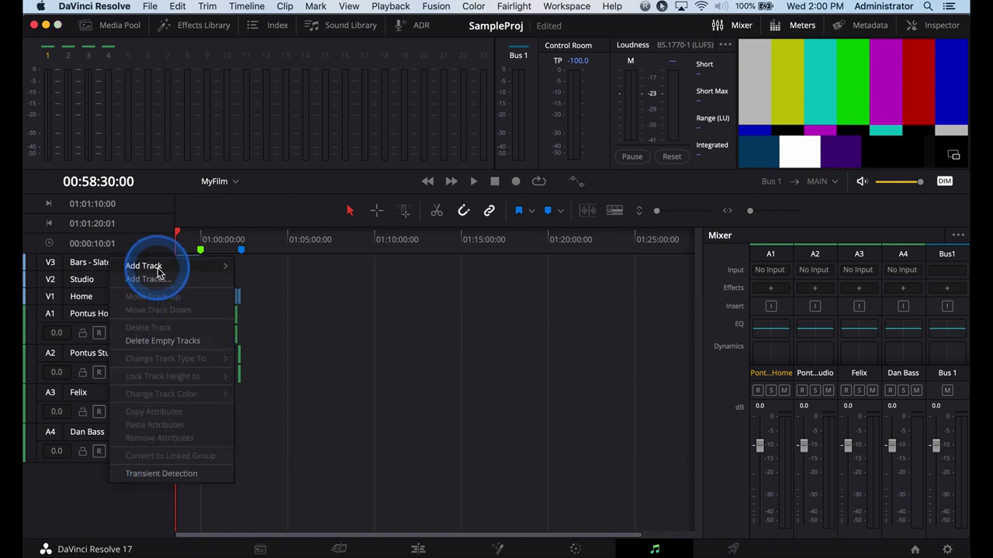
pyautogui.moveTo(148, 266)
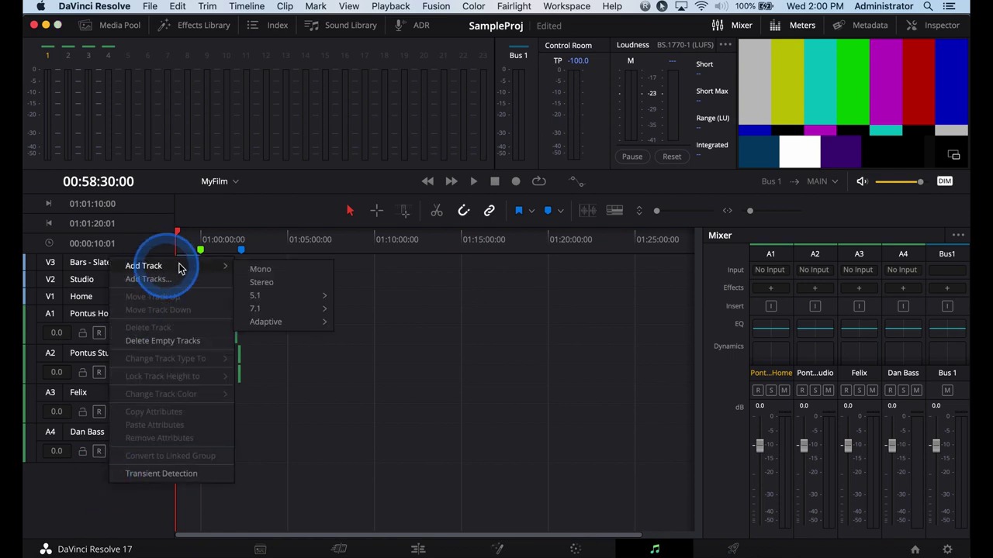
pyautogui.click(265, 271)
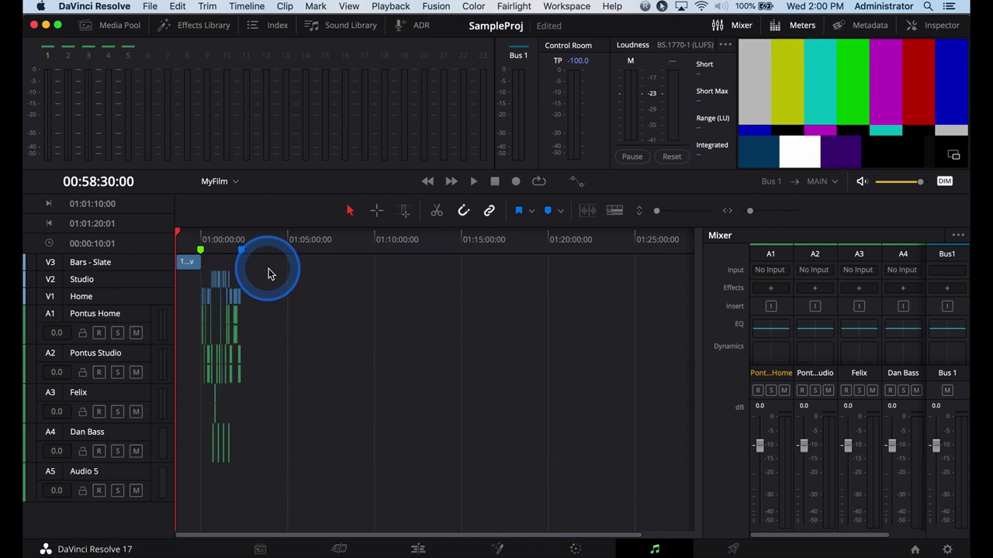
pyautogui.doubleClick(88, 472)
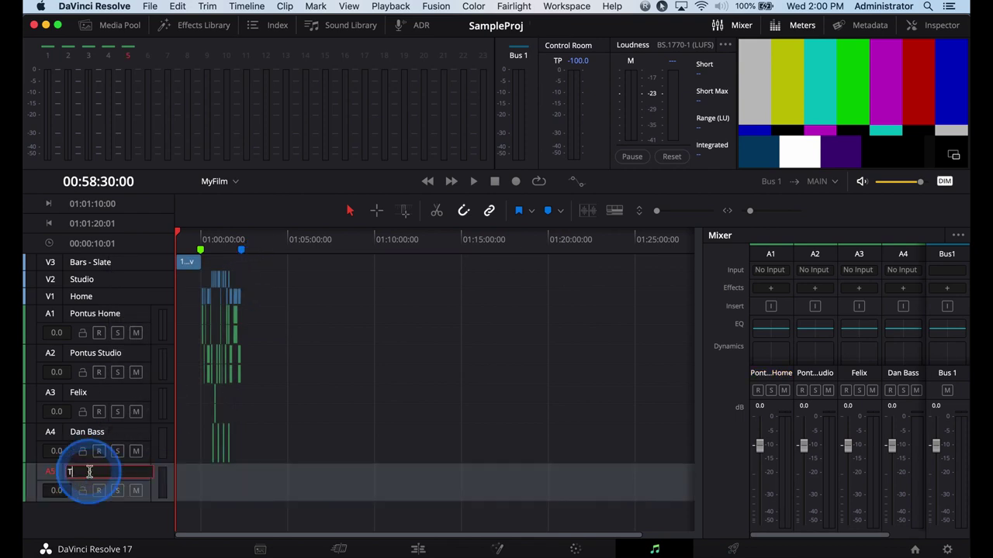
pyautogui.write('Tone')
pyautogui.press('Return')
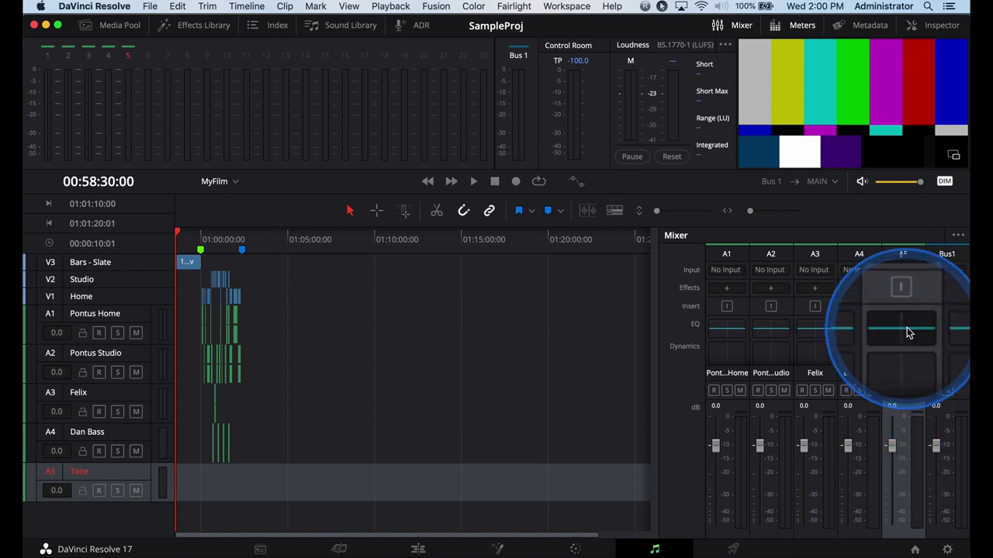
# - Open A5's input patching window and choose the System Generator Osc oscillator as source
pyautogui.click(902, 270)
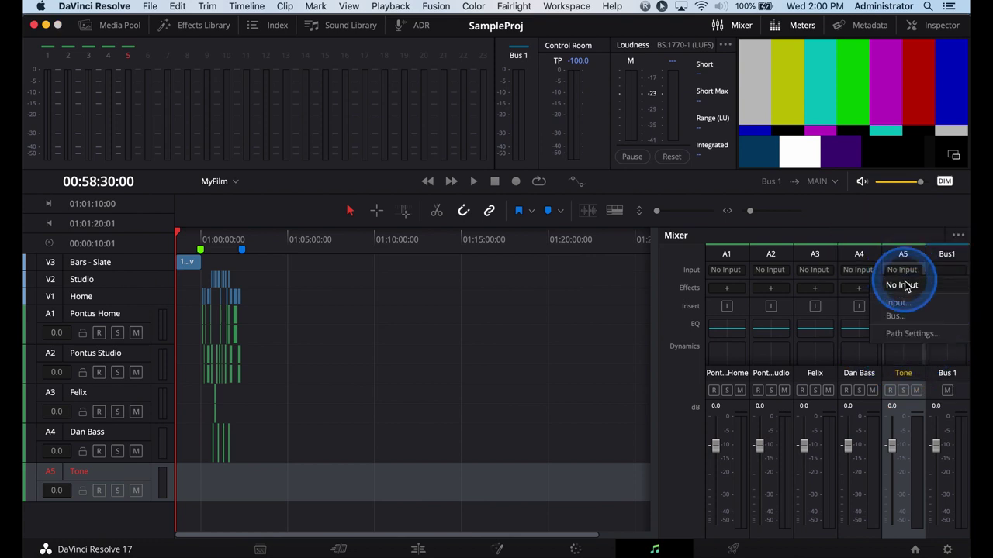
pyautogui.click(896, 303)
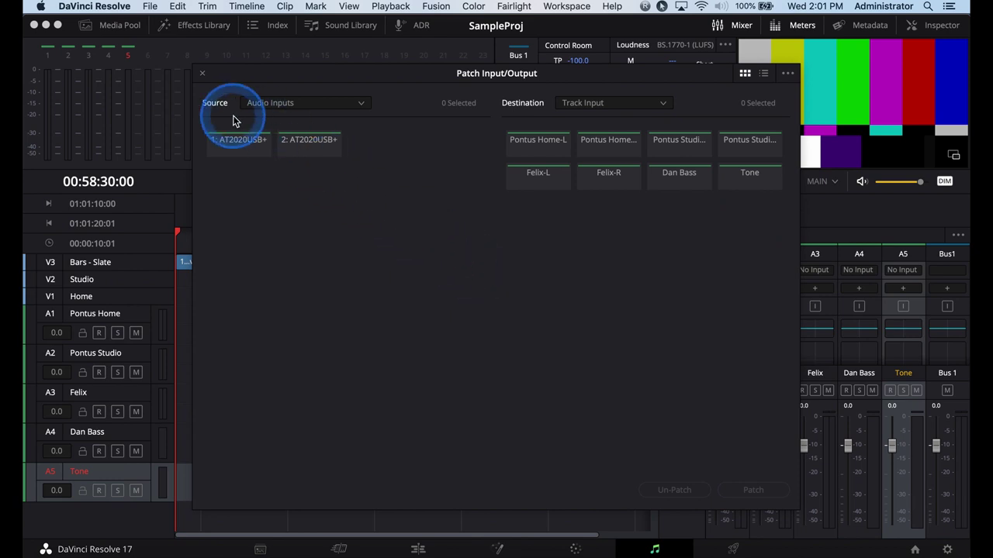
pyautogui.click(361, 105)
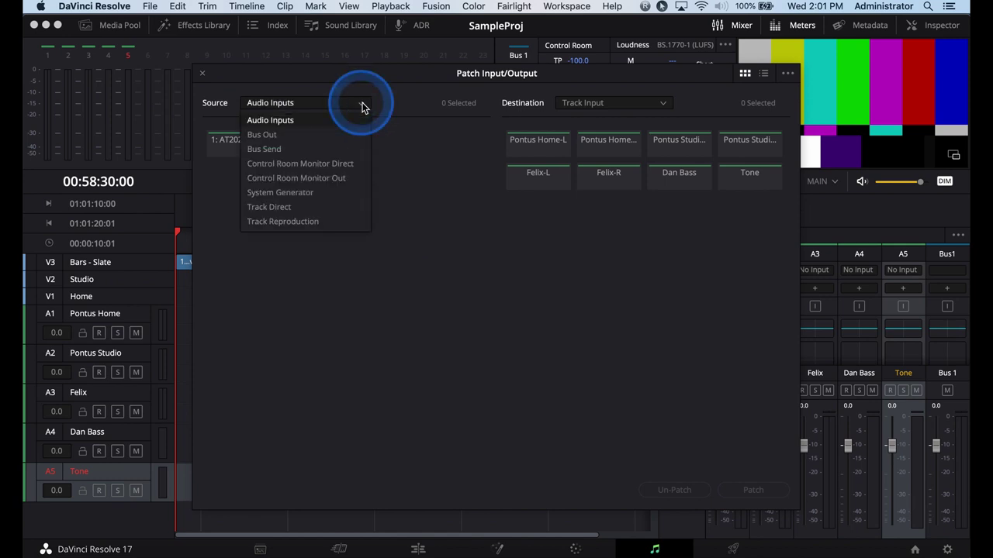
pyautogui.click(308, 194)
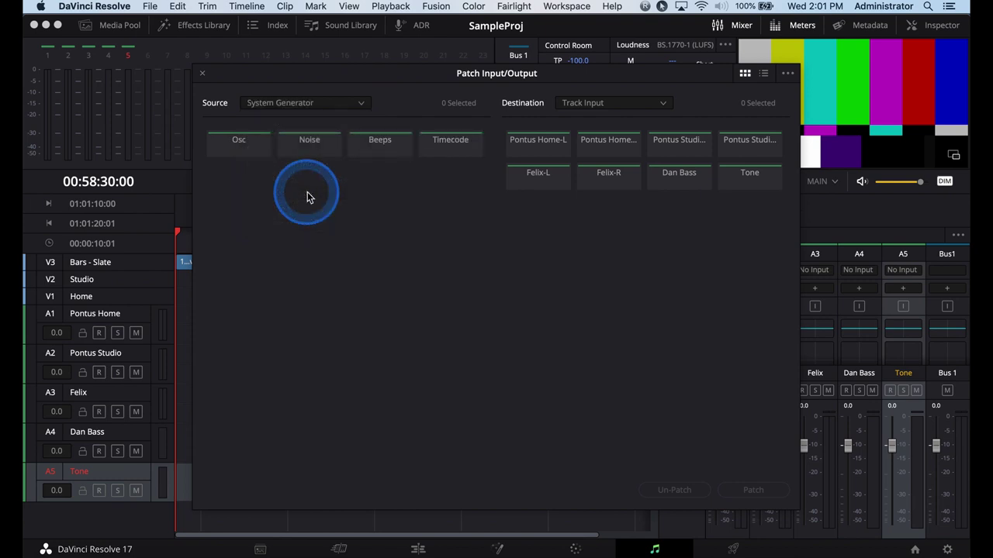
pyautogui.click(264, 201)
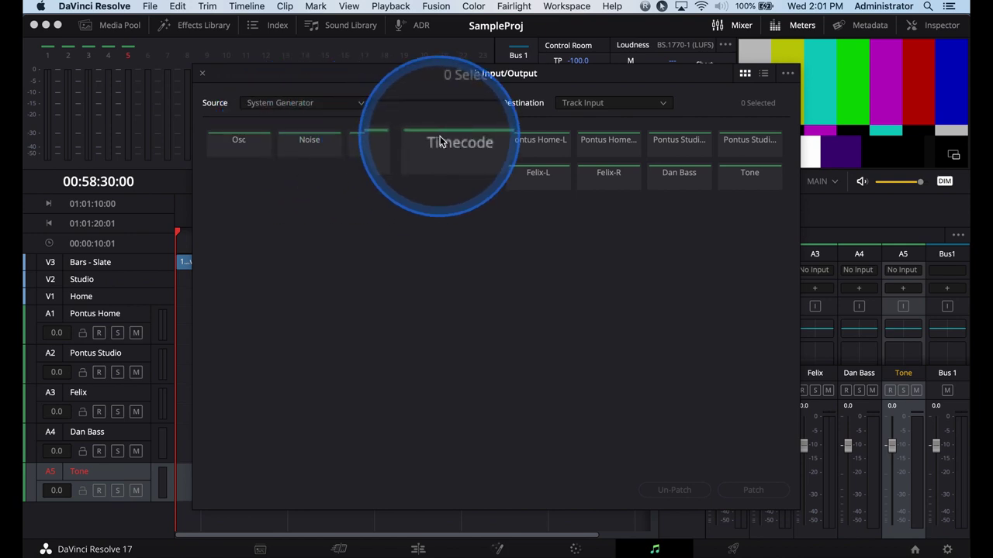
pyautogui.click(250, 150)
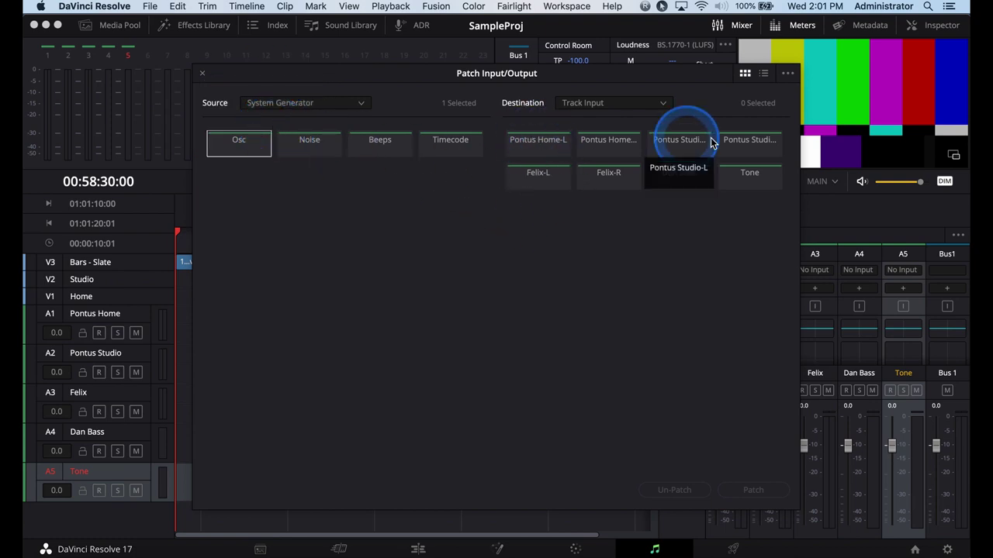
# - Patch the Osc oscillator to the Tone track destination and close the patch window
pyautogui.click(751, 184)
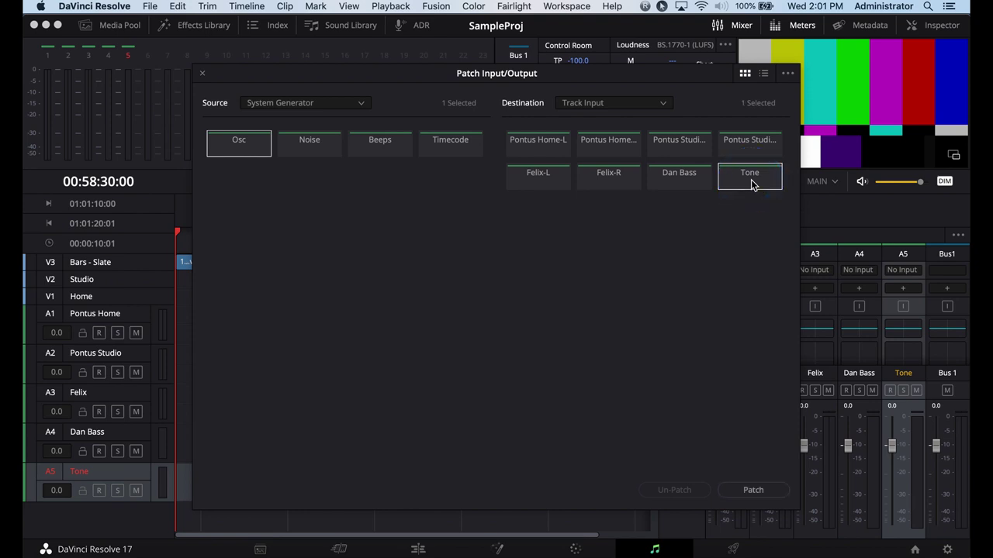
pyautogui.click(751, 185)
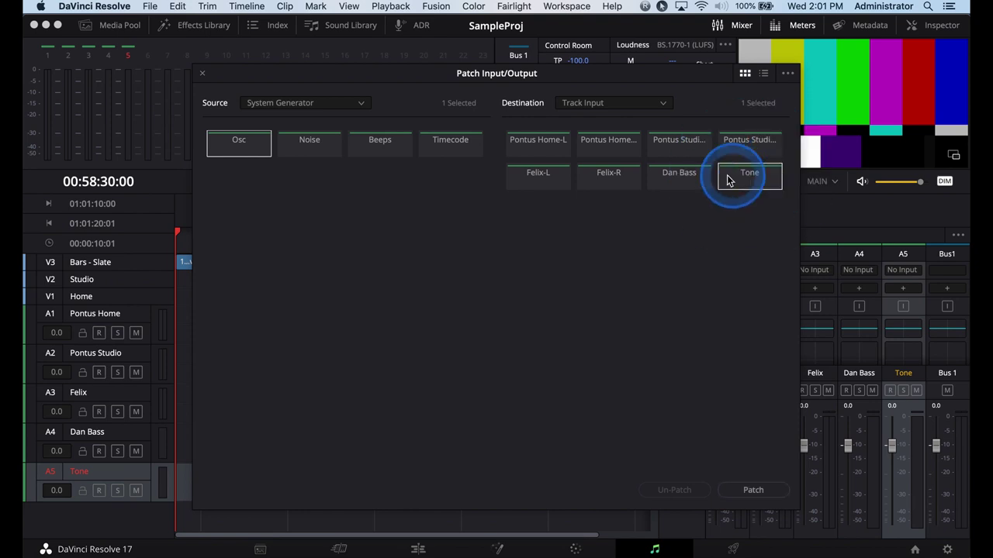
pyautogui.click(238, 142)
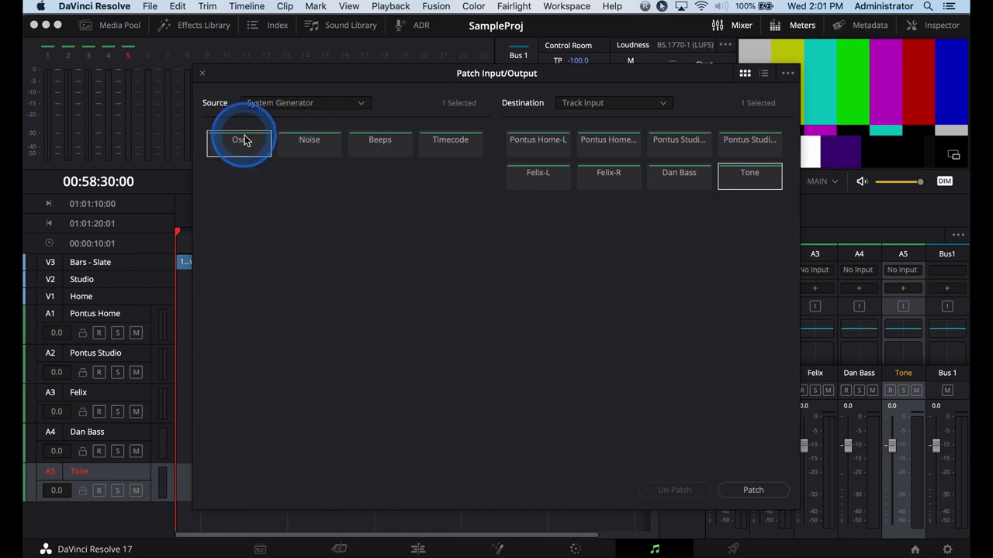
pyautogui.click(753, 489)
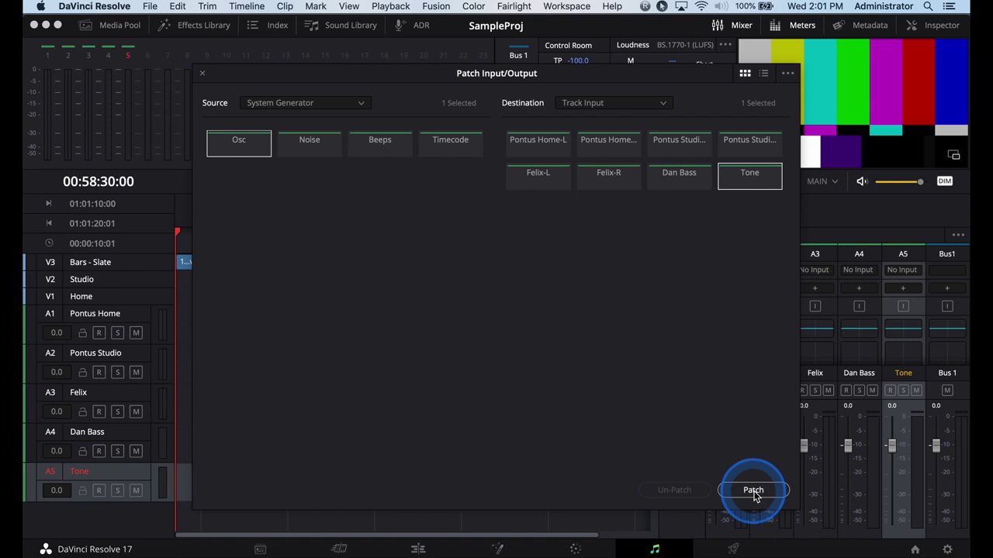
pyautogui.click(754, 491)
pyautogui.click(753, 491)
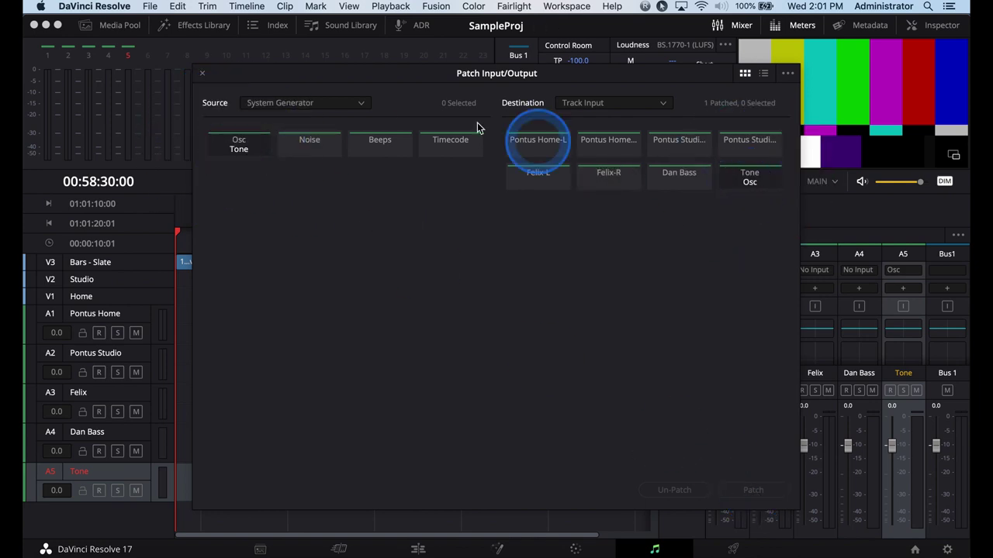
pyautogui.click(205, 74)
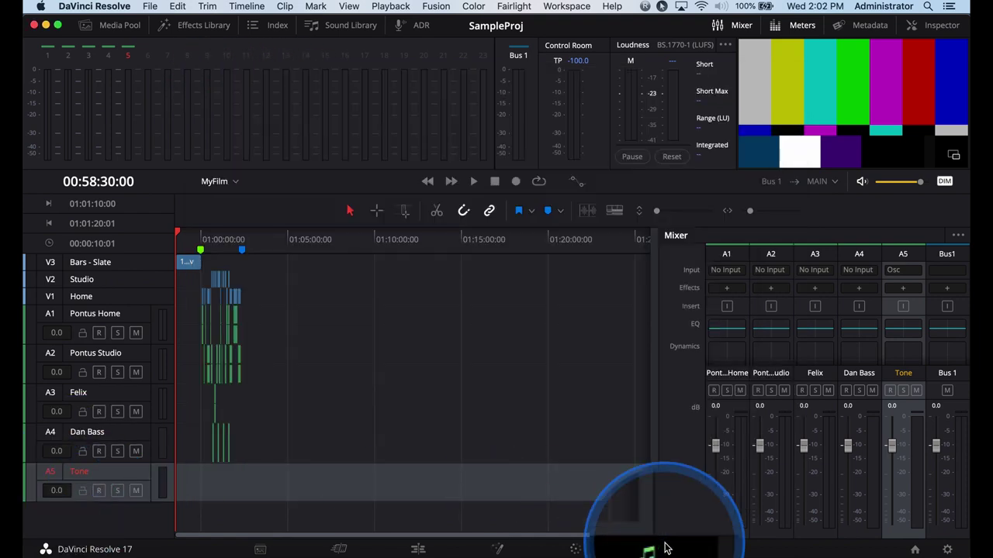
# - Record-arm Tone track A5 so its meters show the tone, and lower the monitor volume
pyautogui.click(98, 490)
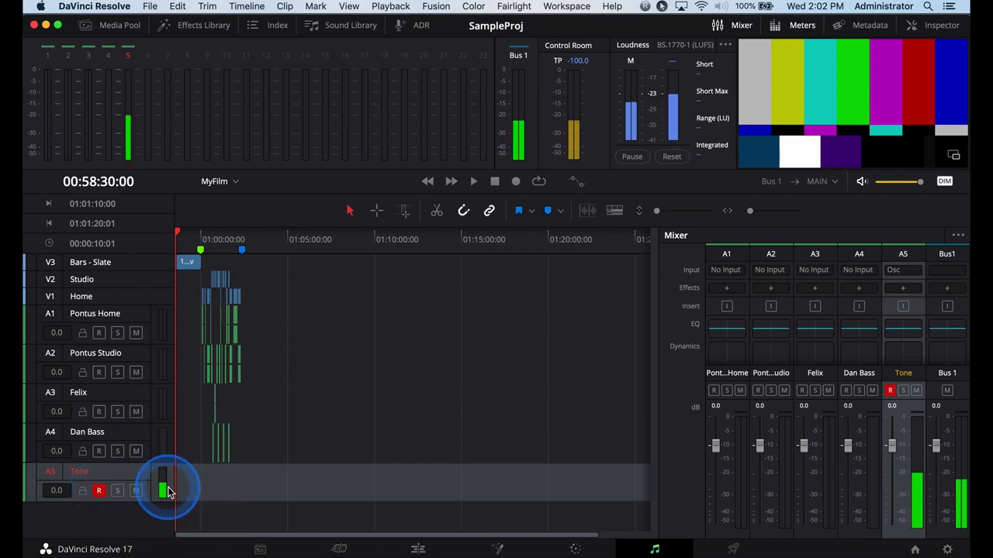
pyautogui.moveTo(926, 187); pyautogui.dragTo(881, 187)
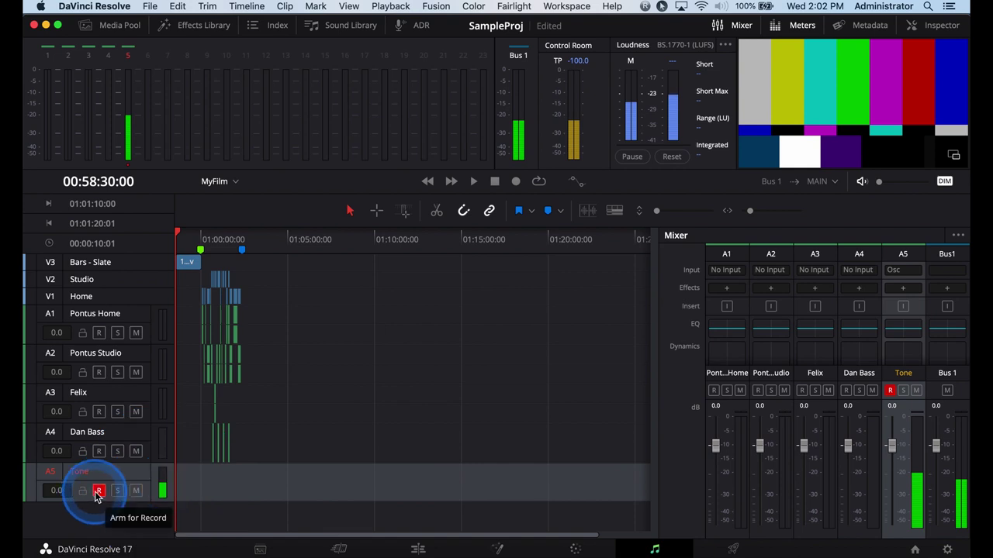
# - Disarm A5 and confirm the Test Tones Settings are 1 kHz at -20 level
pyautogui.click(99, 490)
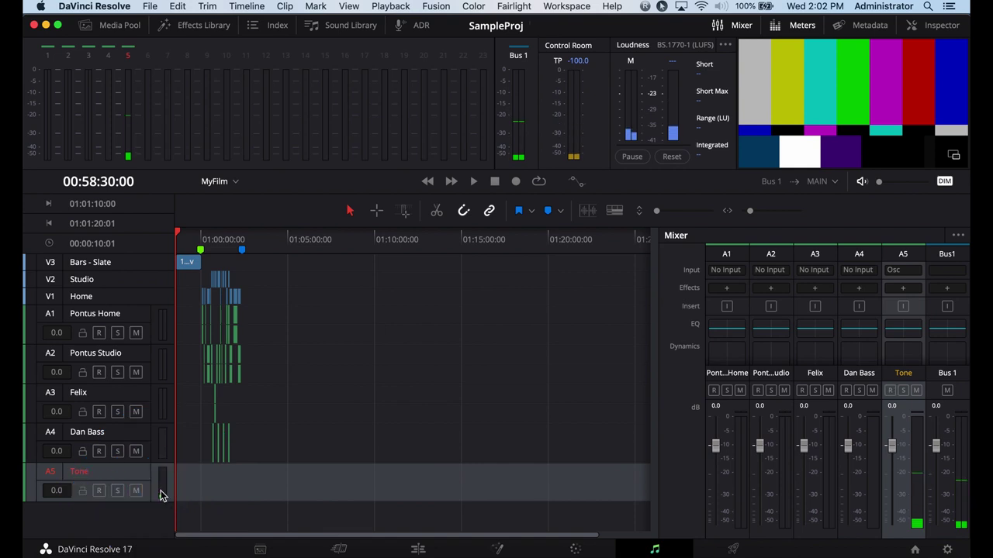
pyautogui.click(512, 6)
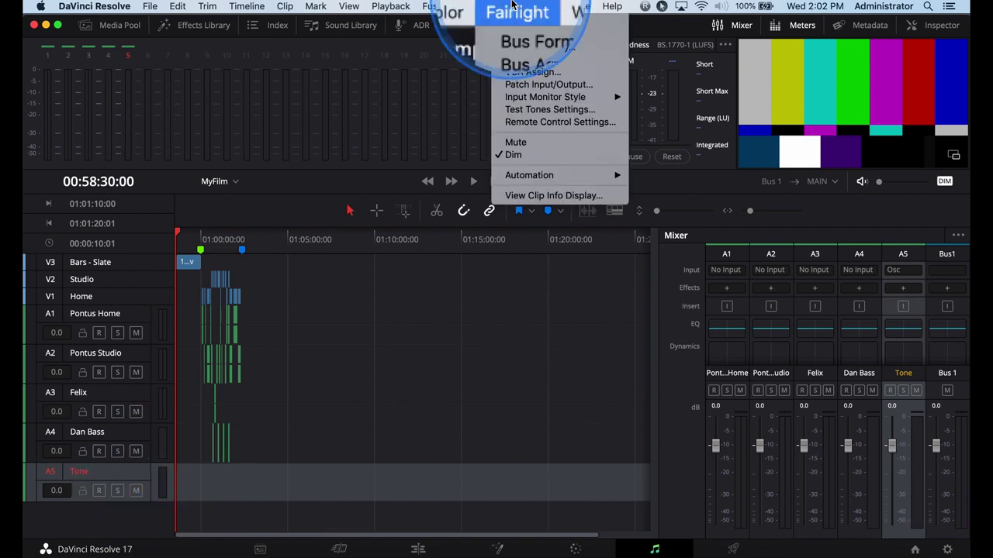
pyautogui.click(549, 109)
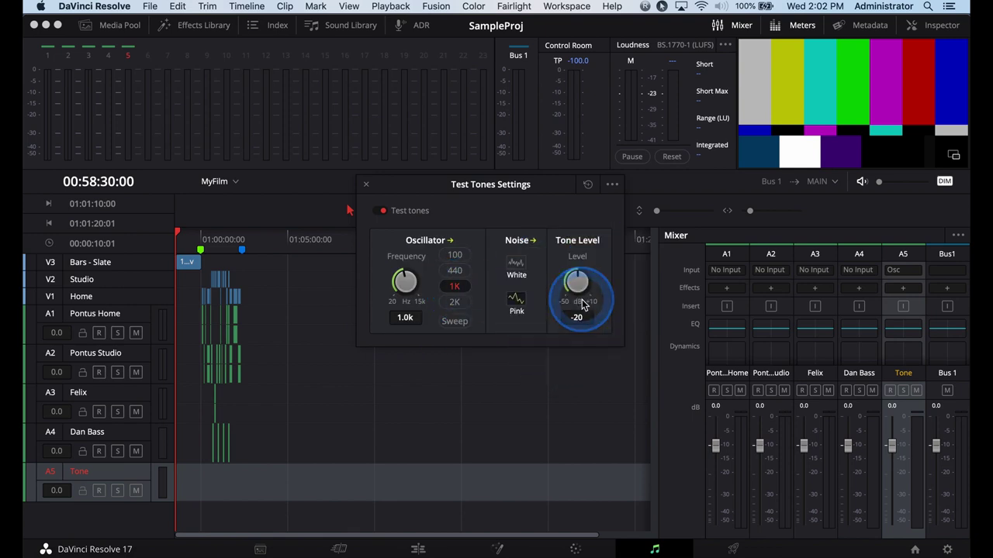
pyautogui.click(367, 187)
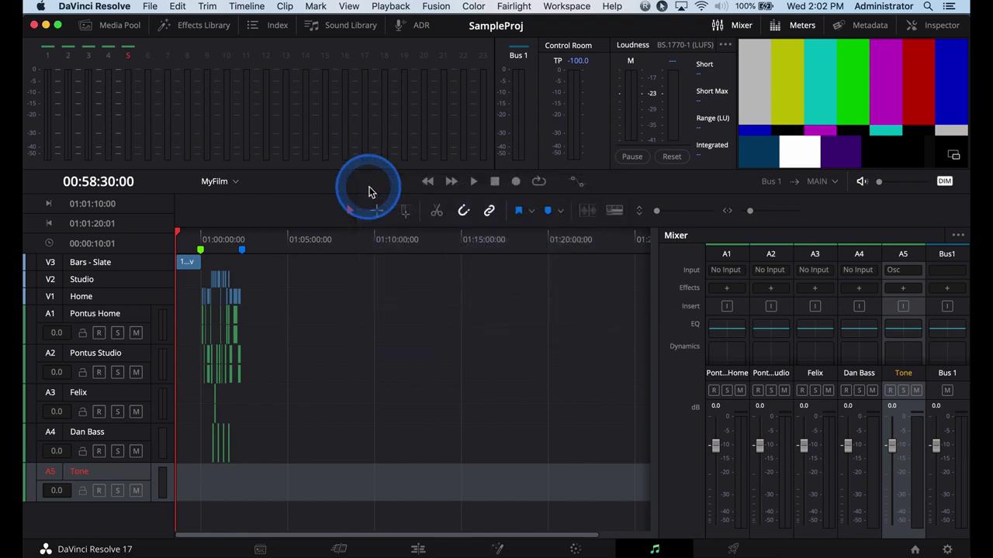
# - Arm A5 and record about a minute of the oscillator tone
pyautogui.click(99, 491)
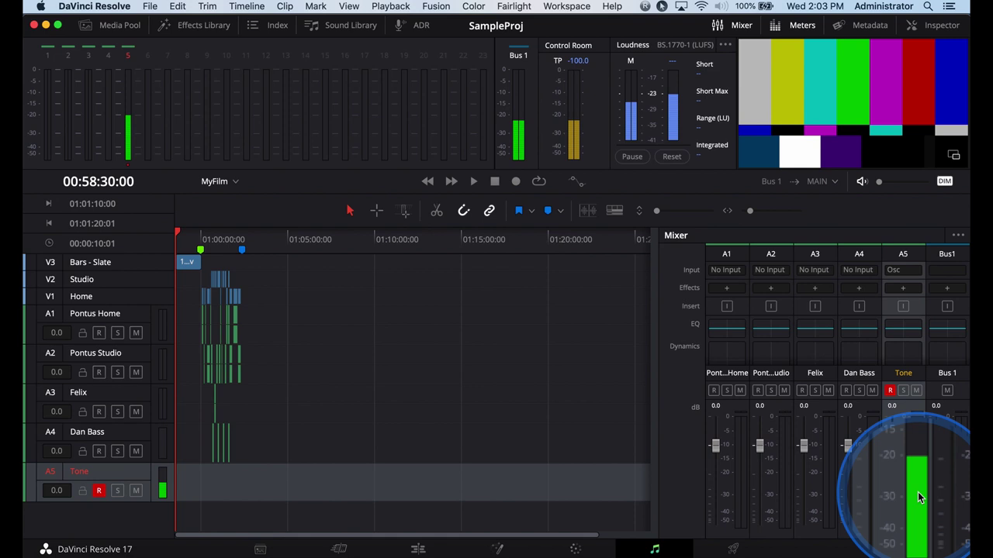
pyautogui.click(516, 180)
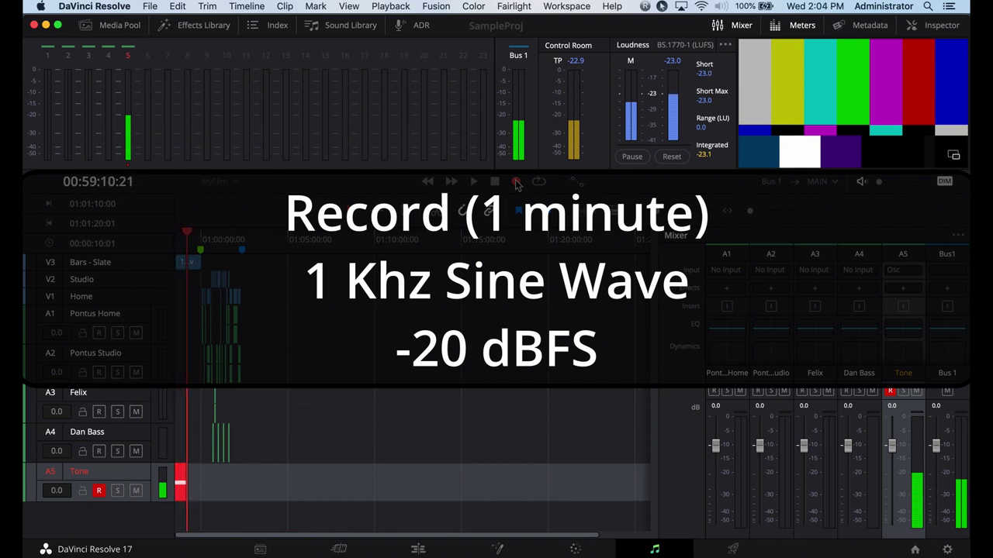
pyautogui.click(516, 182)
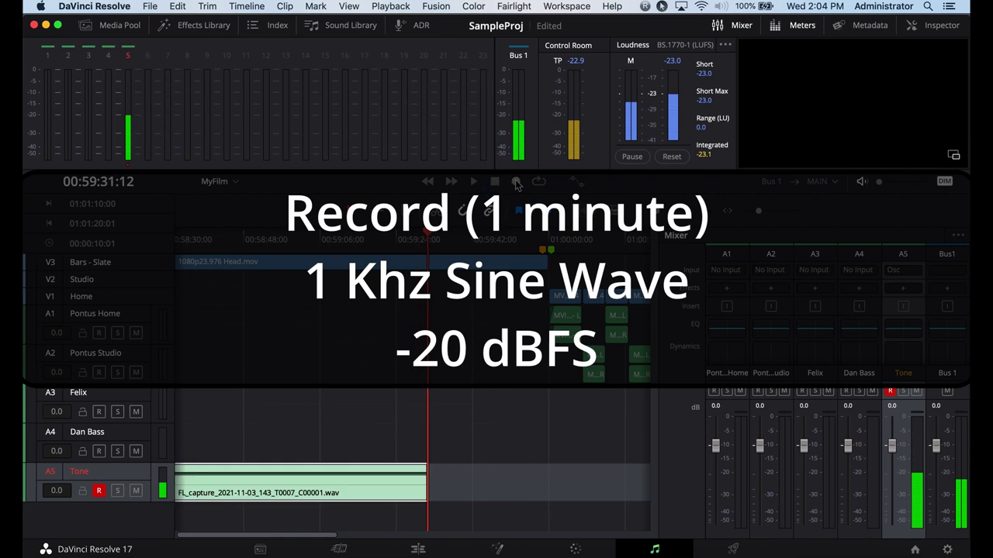
# - Record a short tone clip at the 00:59:58:00 2-pop marker, then disarm A5
pyautogui.click(319, 236)
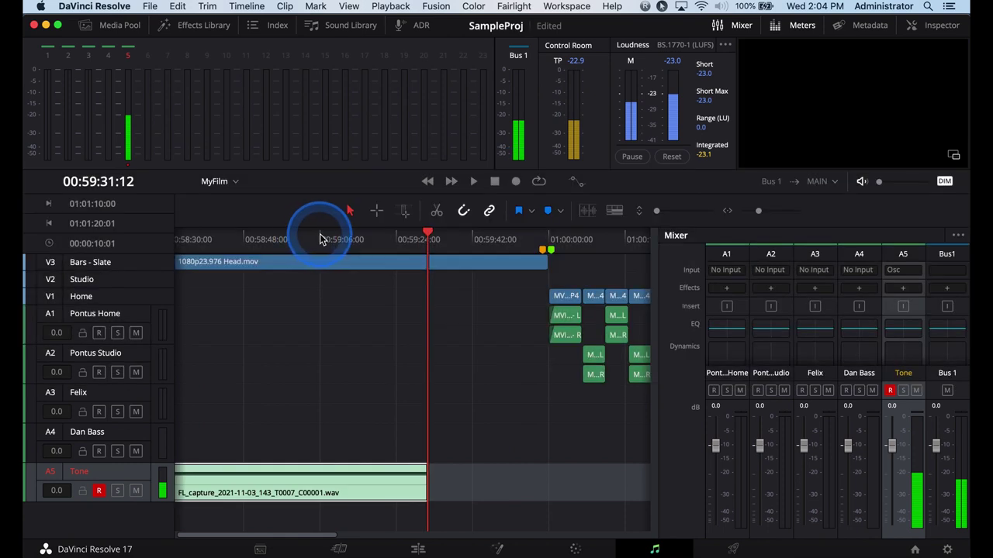
pyautogui.click(543, 255)
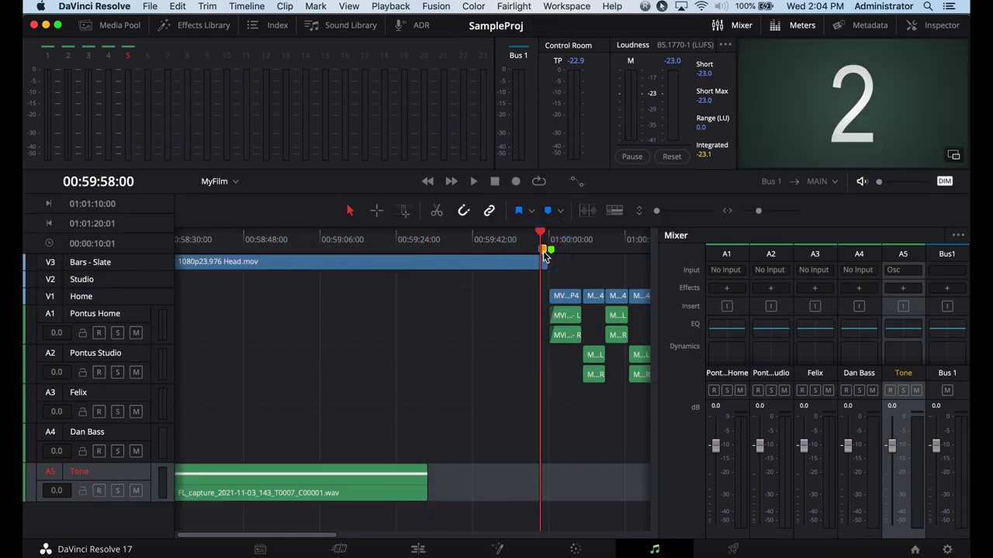
pyautogui.click(99, 491)
pyautogui.click(515, 181)
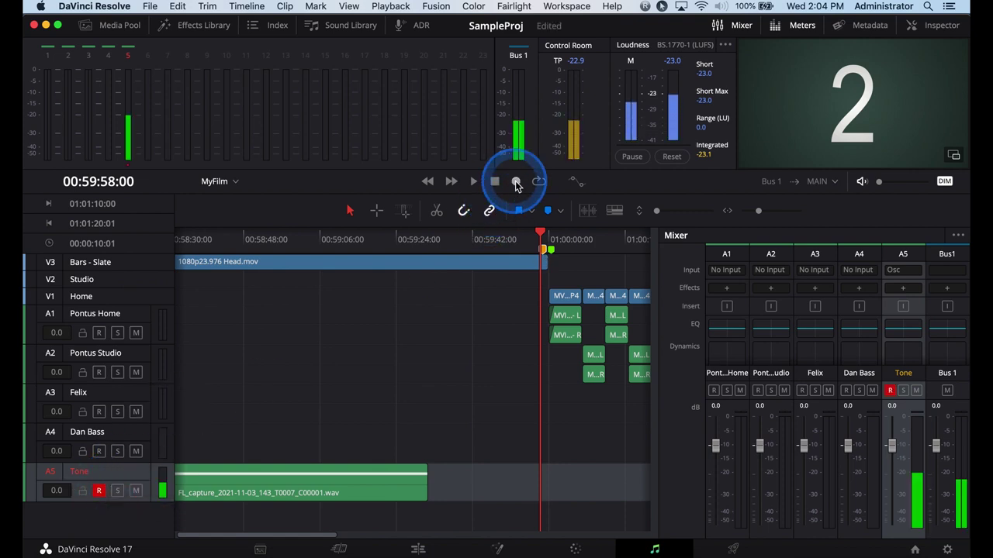
pyautogui.click(516, 182)
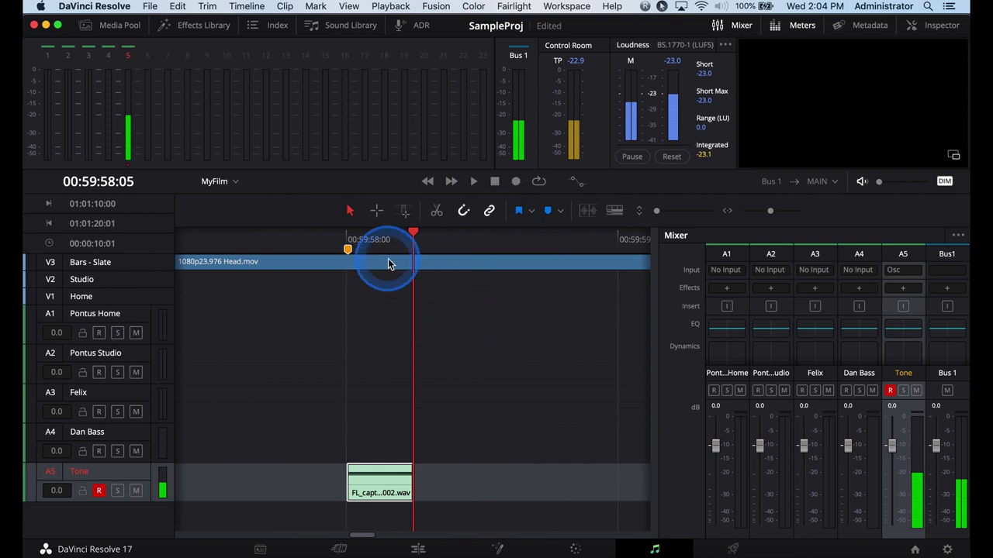
pyautogui.click(347, 239)
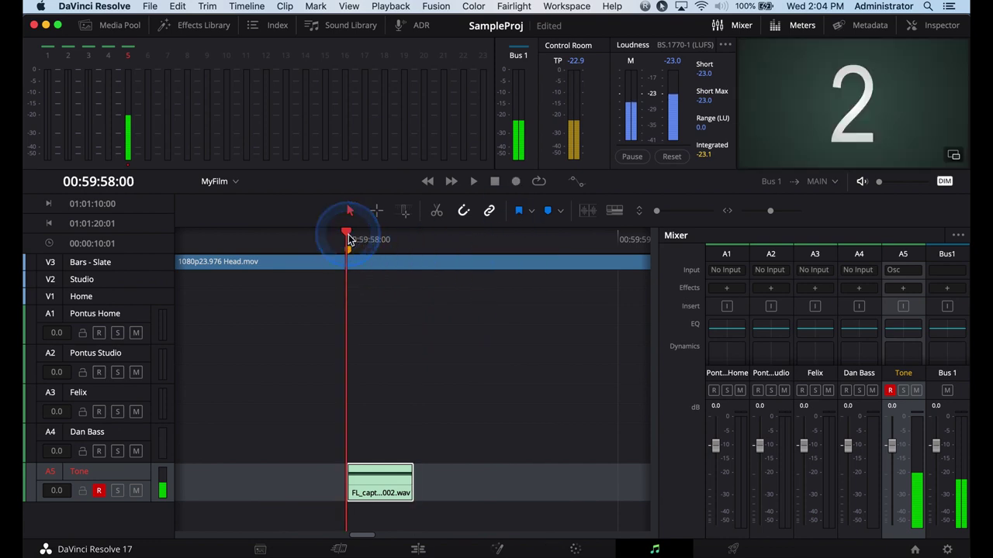
pyautogui.click(98, 491)
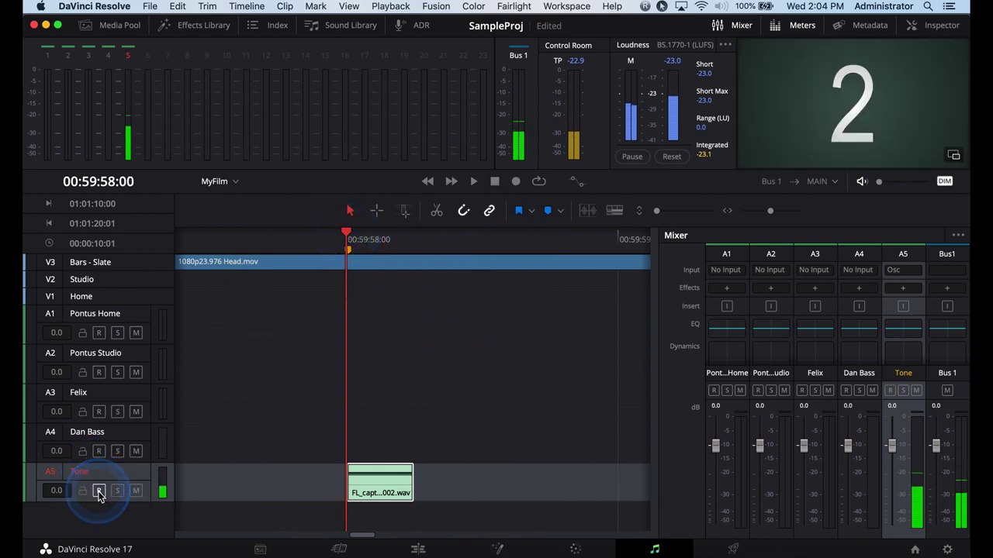
# - On the Edit page, park the playhead on the Bars END marker at 00:59:30:00
pyautogui.click(418, 549)
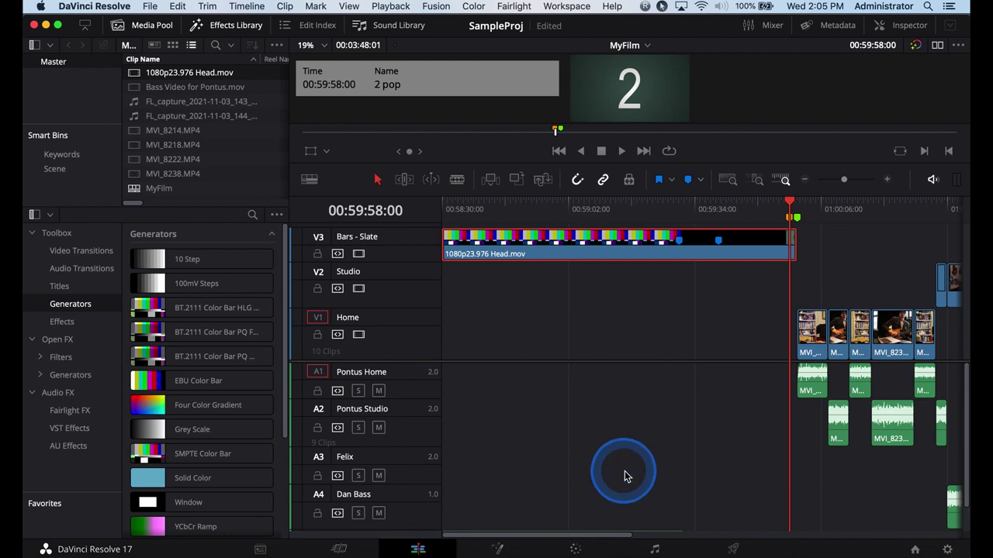
pyautogui.moveTo(967, 377); pyautogui.dragTo(967, 448)
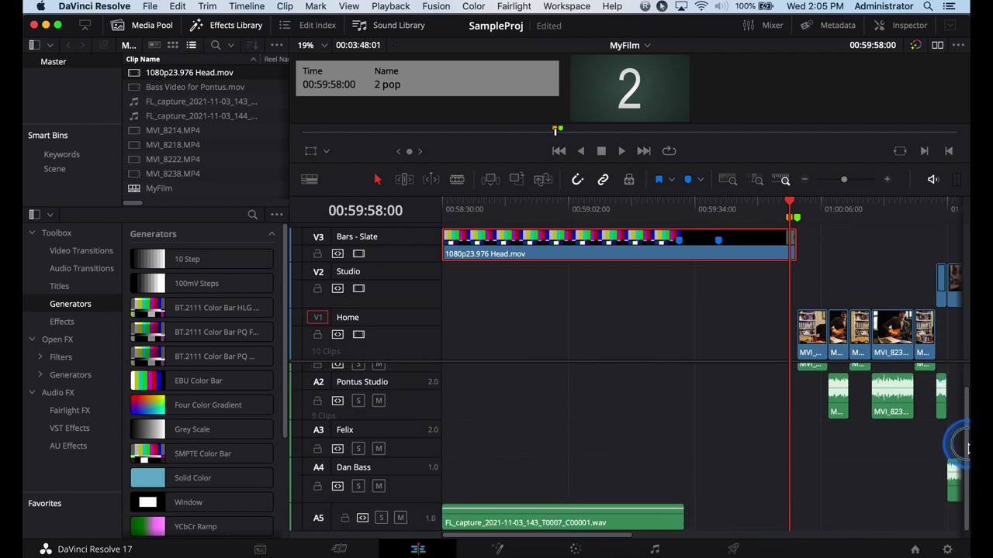
pyautogui.click(660, 208)
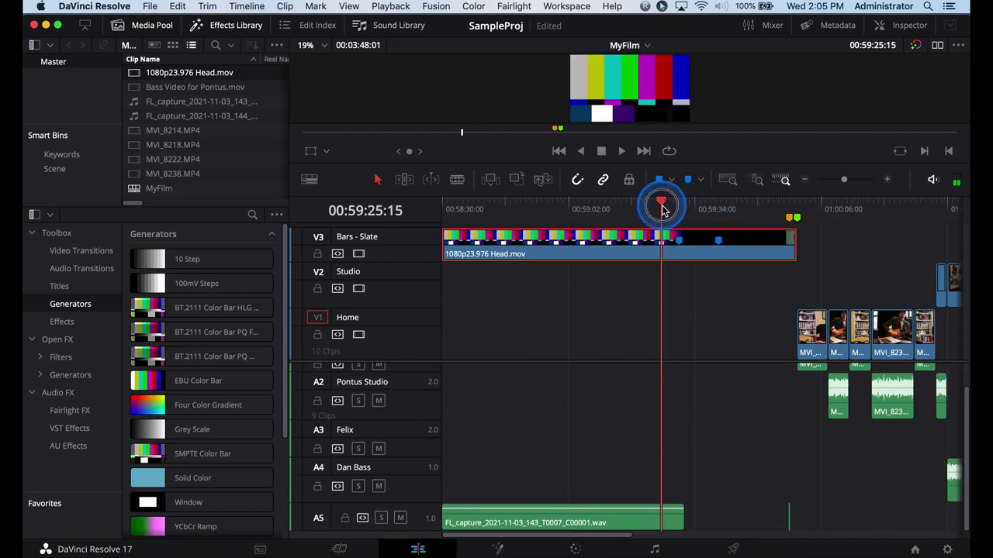
pyautogui.moveTo(661, 210); pyautogui.dragTo(679, 203)
pyautogui.moveTo(683, 515); pyautogui.dragTo(688, 516)
# - Blade the A5 tone clip at 00:59:30:00 and delete the piece after the cut
pyautogui.press('super+equal')
pyautogui.press('b')
pyautogui.press('super+equal')
pyautogui.press('super+equal')
pyautogui.press('super+equal')
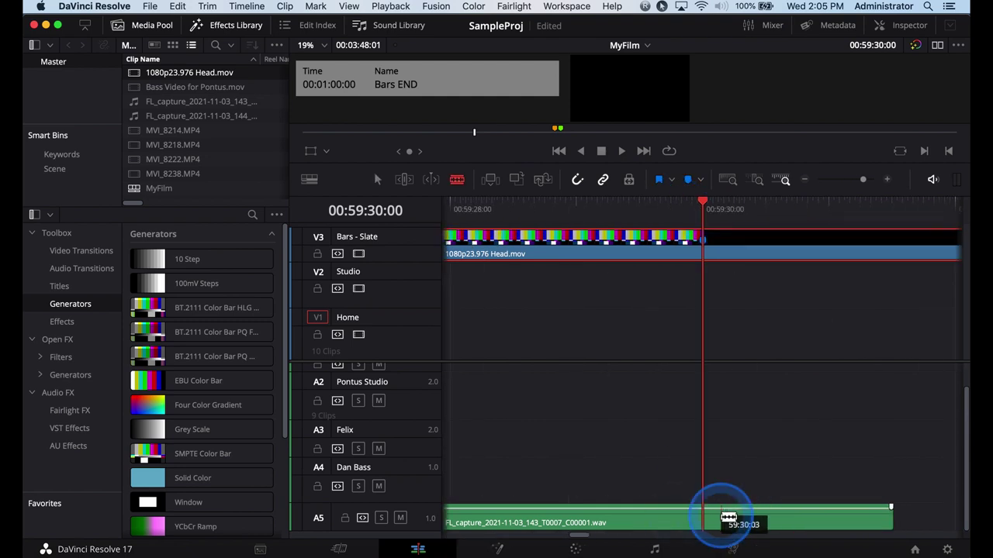
pyautogui.click(703, 516)
pyautogui.press('a')
pyautogui.click(746, 516)
pyautogui.press('Delete')
pyautogui.click(447, 283)
# - Play through the end of the bars to check the cut, returning to 00:59:30:00
pyautogui.click(516, 209)
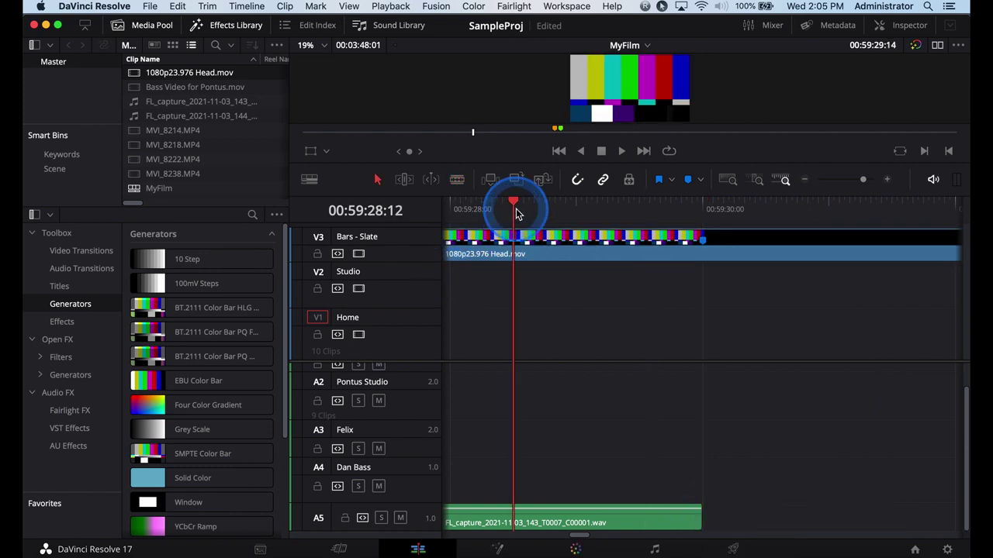
pyautogui.press('space')
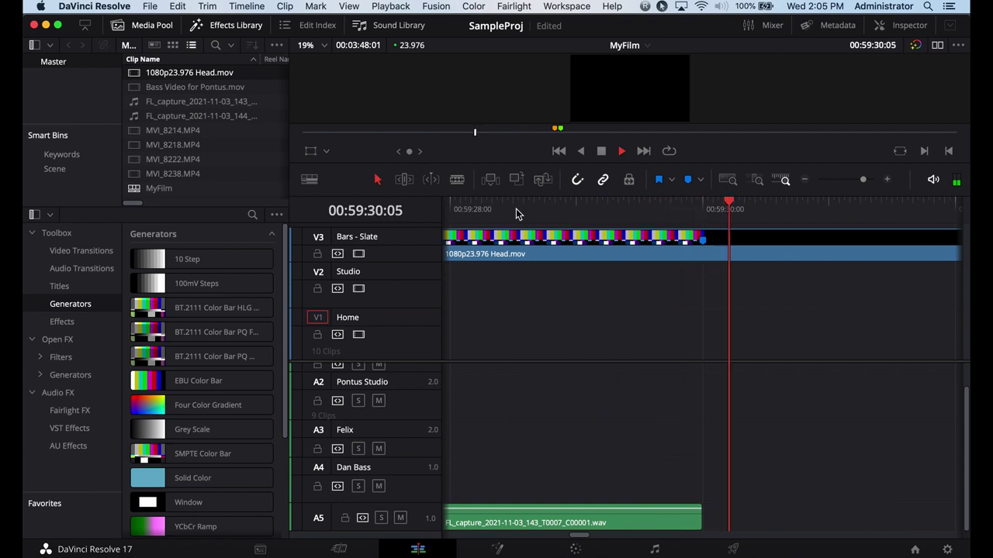
pyautogui.click(702, 206)
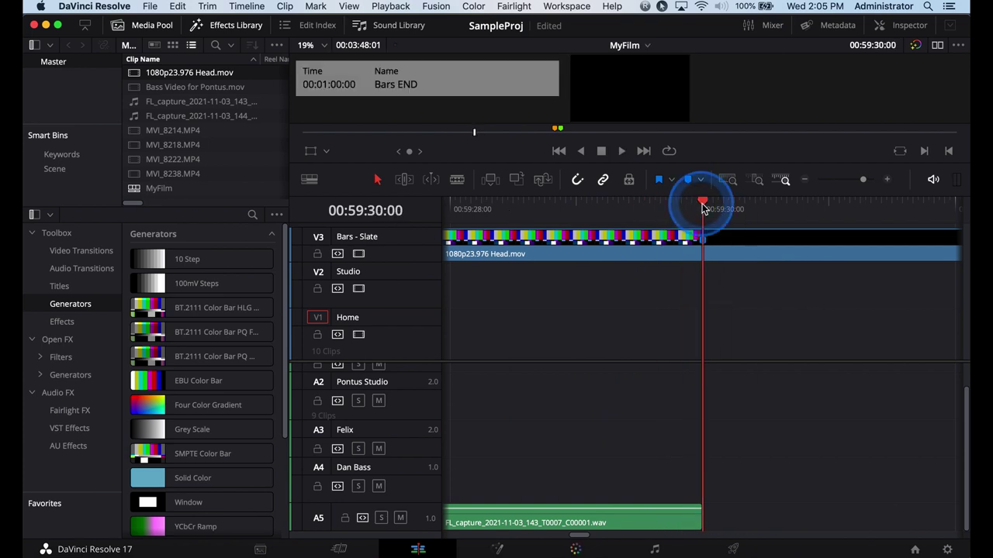
# - Trim the A5 pop clip to one frame after 00:59:58:00 by blading and deleting the rest
pyautogui.scroll(-5, 702, 208)
pyautogui.moveTo(702, 203)
pyautogui.mouseDown()
pyautogui.moveTo(842, 194)
pyautogui.moveTo(920, 214)
pyautogui.mouseUp()
pyautogui.scroll(5, 913, 206)
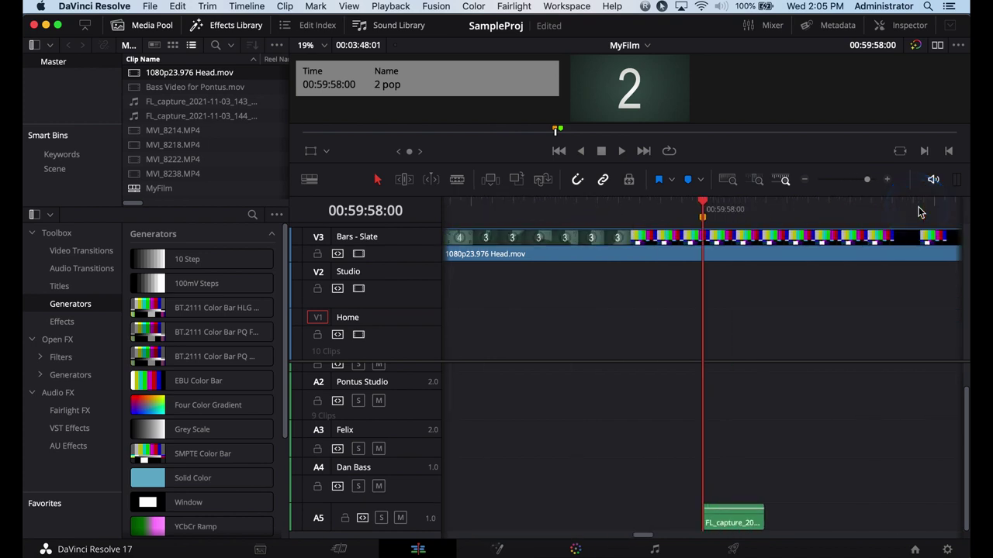
pyautogui.click(800, 527)
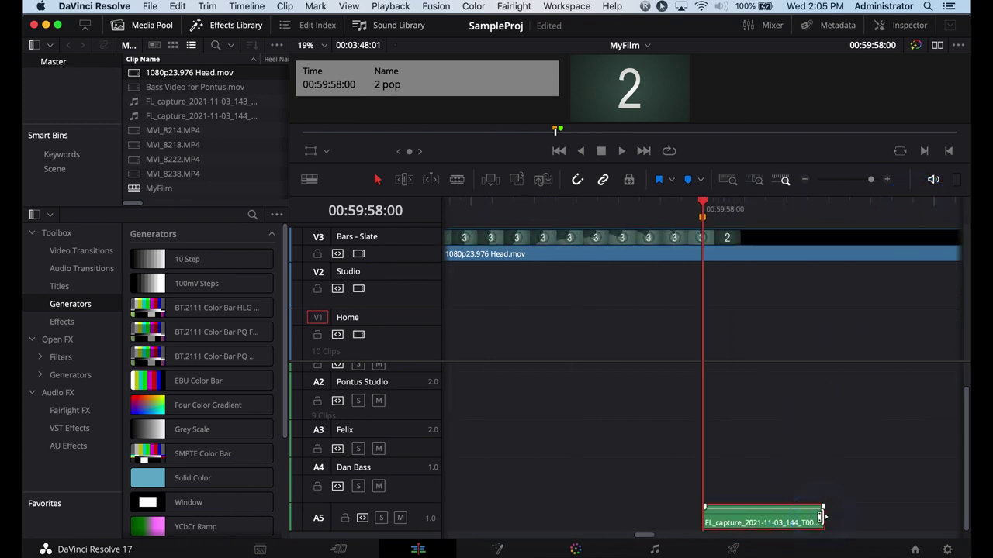
pyautogui.press('Right')
pyautogui.press('b')
pyautogui.click(726, 517)
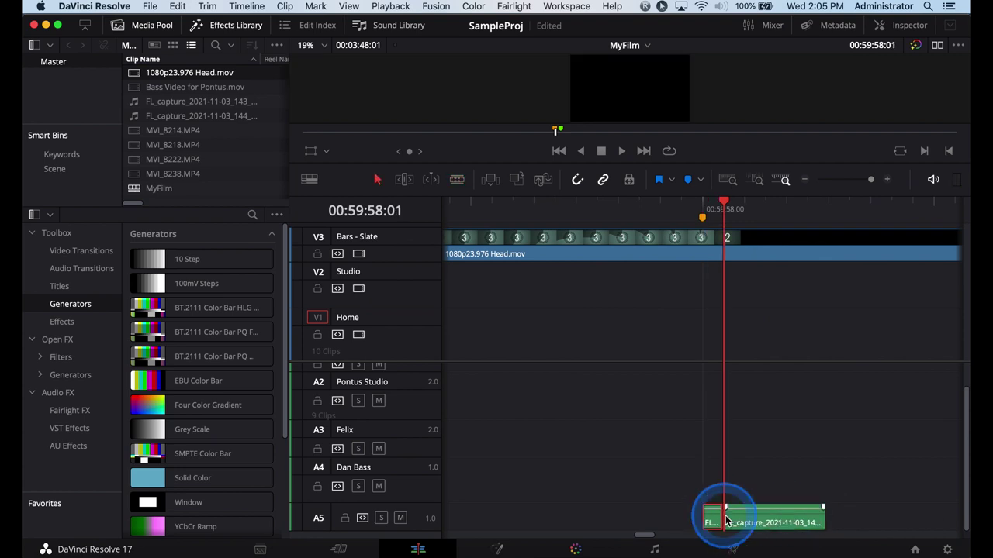
pyautogui.click(741, 519)
pyautogui.press('Delete')
# - Move the one-frame pop clip to A4 and place copies on A1 through A3
pyautogui.moveTo(713, 514); pyautogui.dragTo(714, 406)
pyautogui.moveTo(778, 362); pyautogui.dragTo(781, 274)
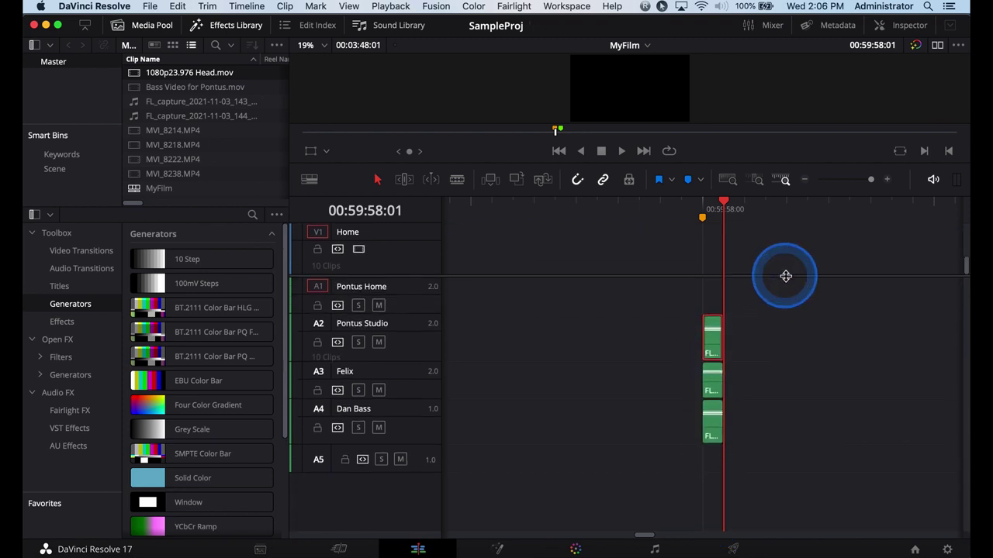
pyautogui.click(711, 353)
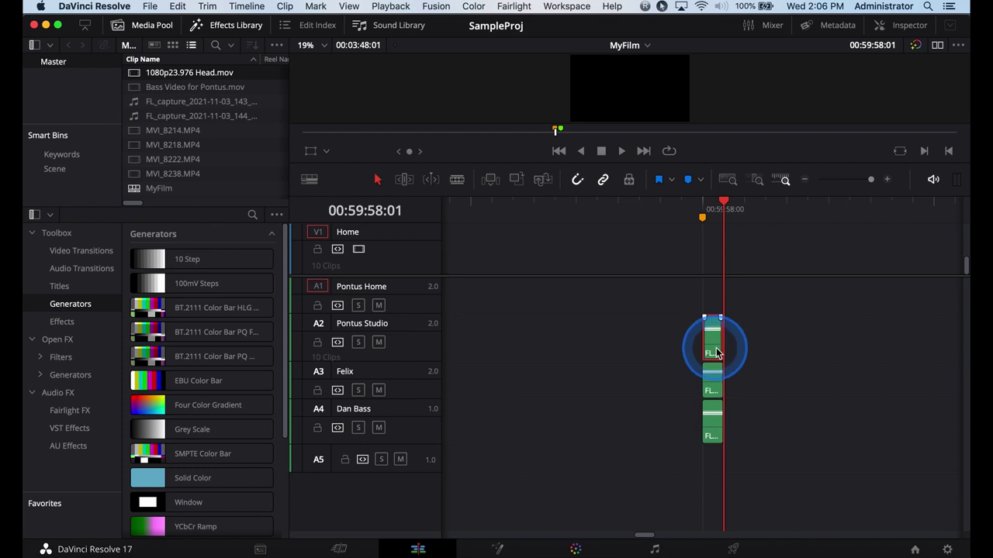
pyautogui.moveTo(716, 353); pyautogui.dragTo(715, 308)
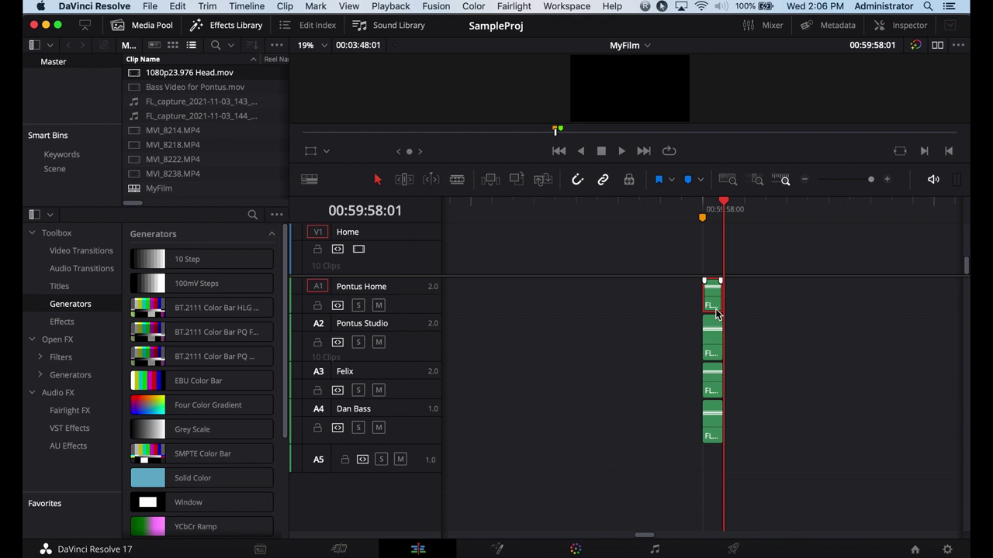
pyautogui.moveTo(762, 437); pyautogui.dragTo(709, 305)
# - Copy the four pop clips and park the playhead at the Tail pop marker
pyautogui.click(709, 305)
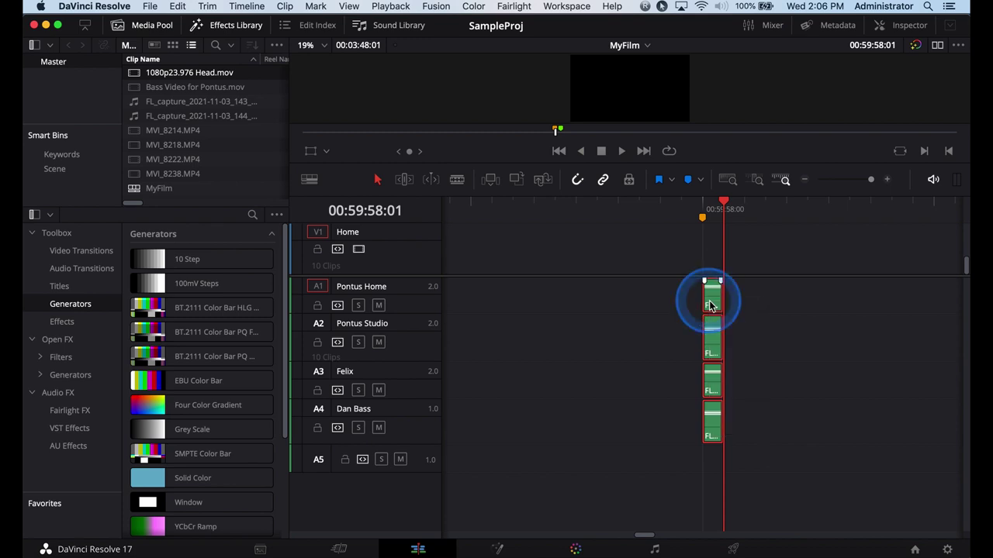
pyautogui.scroll(-5, 709, 305)
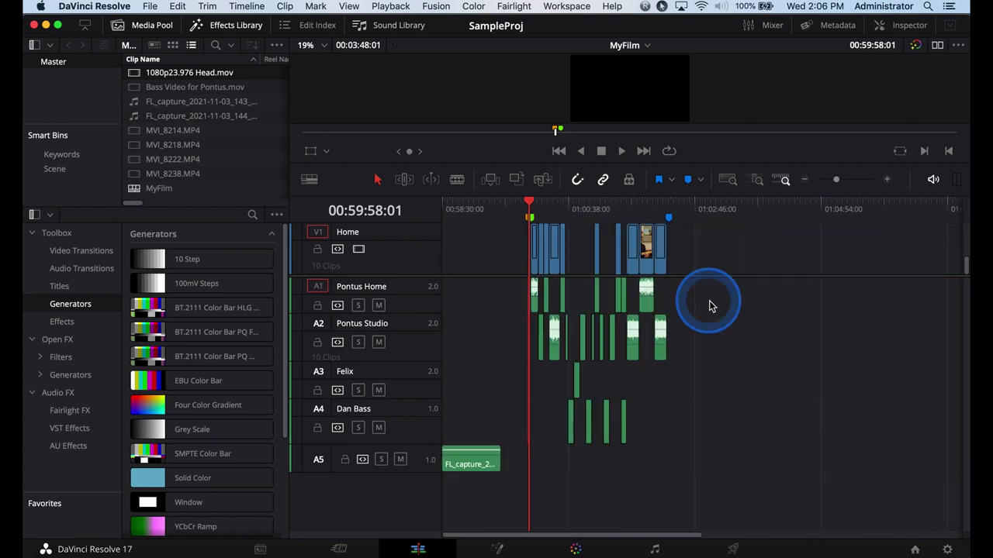
pyautogui.click(668, 204)
pyautogui.click(669, 204)
pyautogui.click(670, 205)
pyautogui.scroll(5, 671, 205)
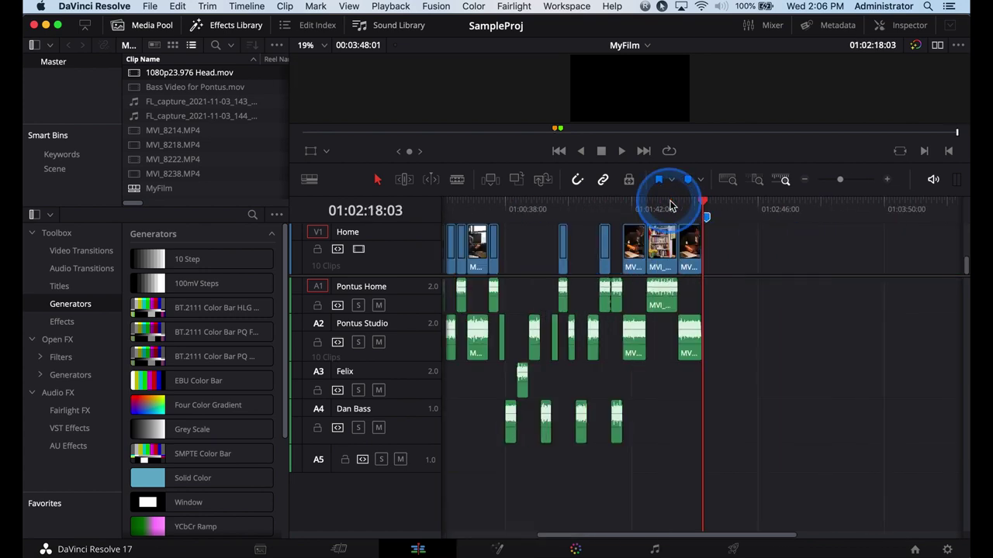
pyautogui.scroll(2, 671, 205)
pyautogui.click(765, 207)
pyautogui.click(763, 204)
pyautogui.click(764, 204)
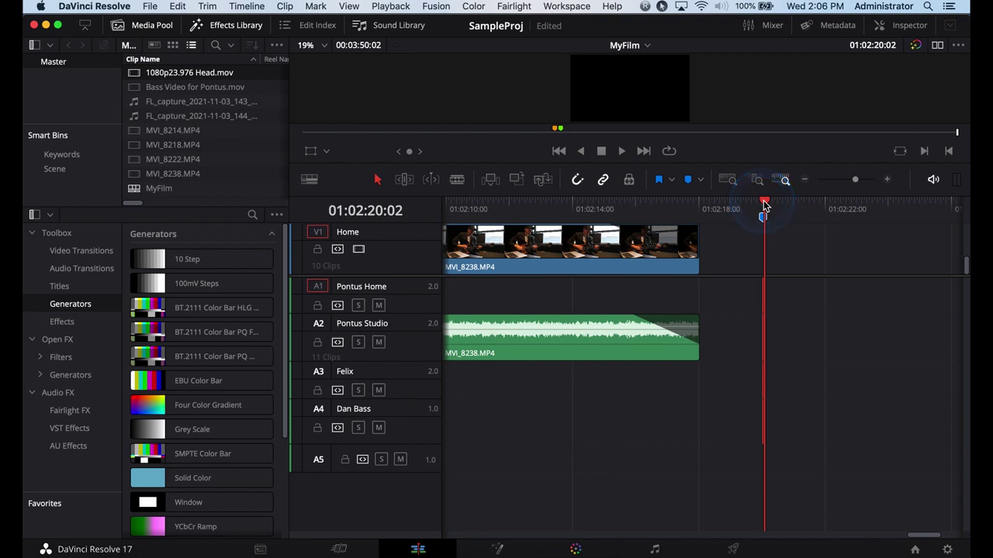
pyautogui.scroll(5, 764, 205)
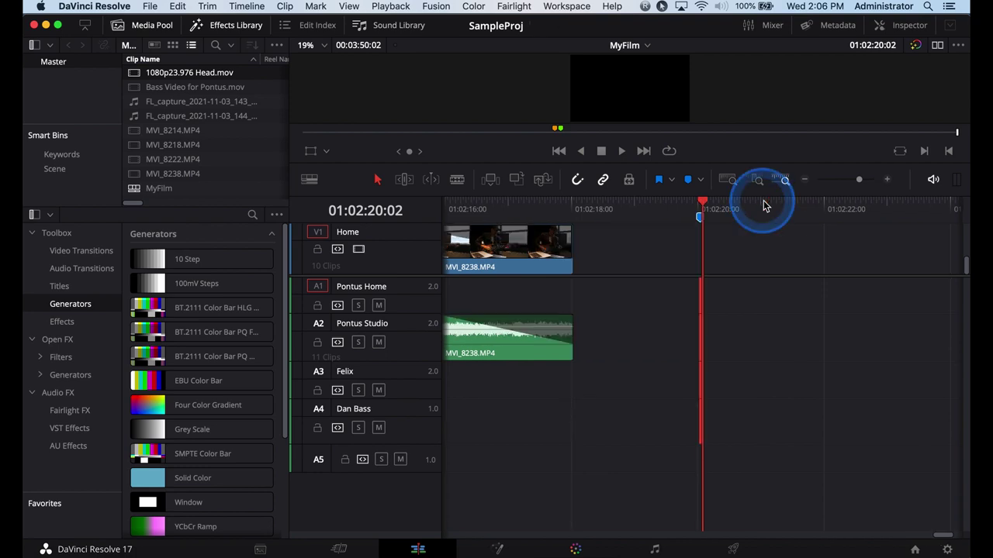
# - Paste the pop clips at 01:02:20:01 and expand the view to show the Bars - Slate and Studio video tracks
pyautogui.click(661, 216)
pyautogui.press('Right')
pyautogui.click(661, 207)
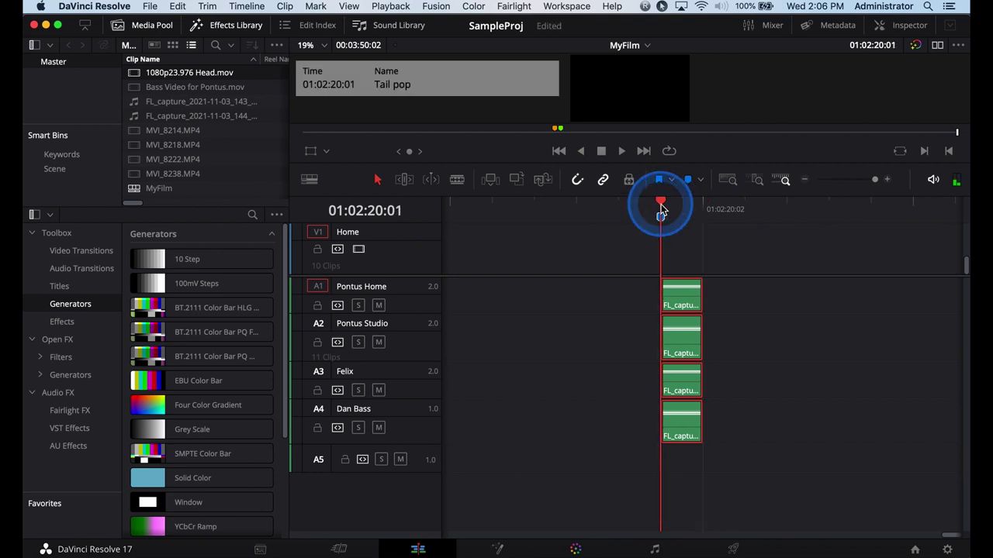
pyautogui.scroll(-5, 661, 208)
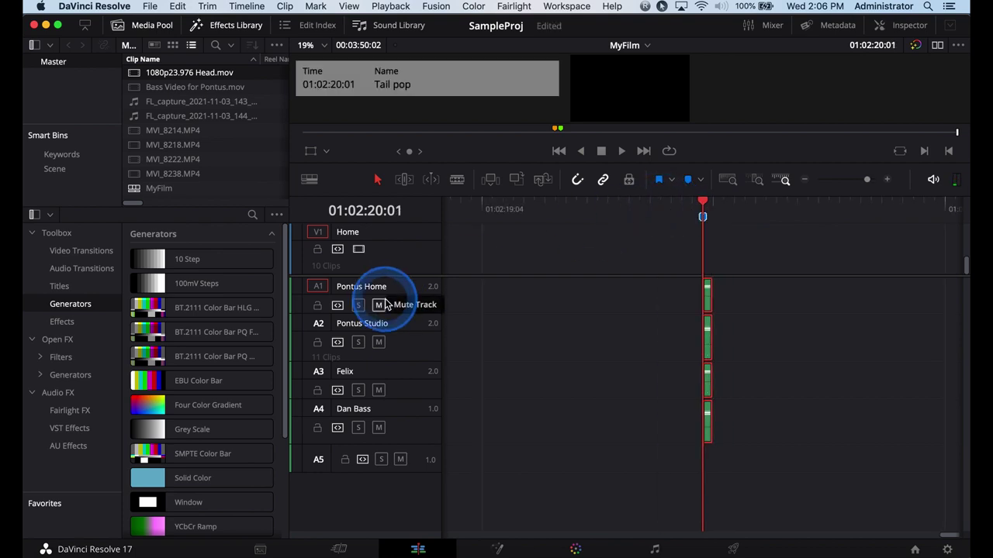
pyautogui.moveTo(406, 276); pyautogui.dragTo(398, 409)
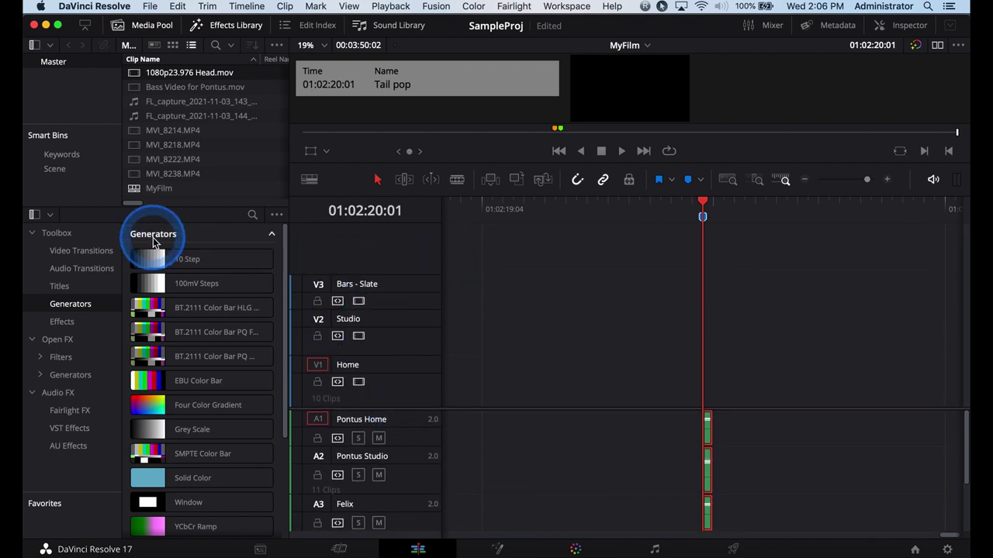
# - Drop a Text title from Titles onto V3 at the tail pop
pyautogui.click(58, 286)
pyautogui.click(178, 261)
pyautogui.click(186, 359)
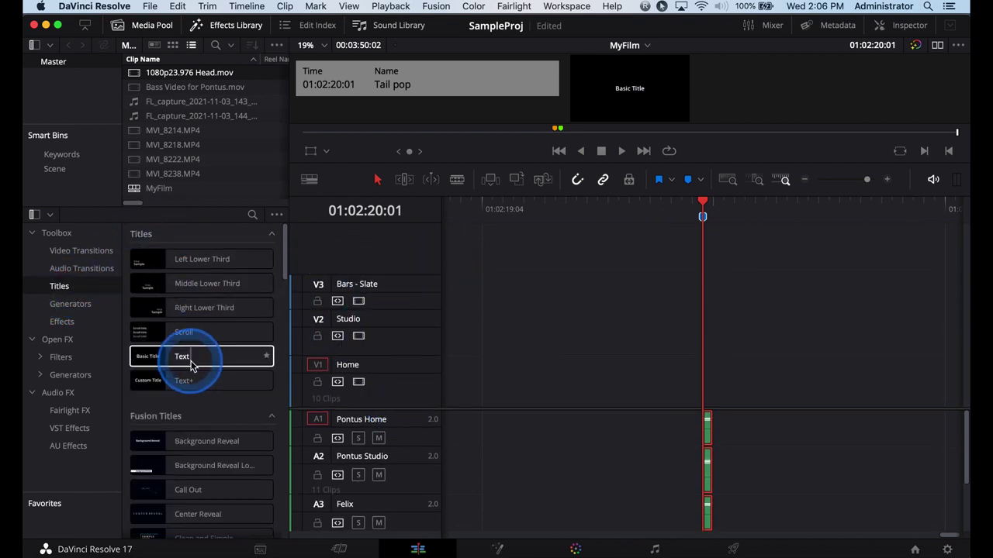
pyautogui.moveTo(190, 365); pyautogui.dragTo(778, 292)
# - Cut the Text title down to a single frame by blading and deleting the rest
pyautogui.click(780, 268)
pyautogui.press('Right')
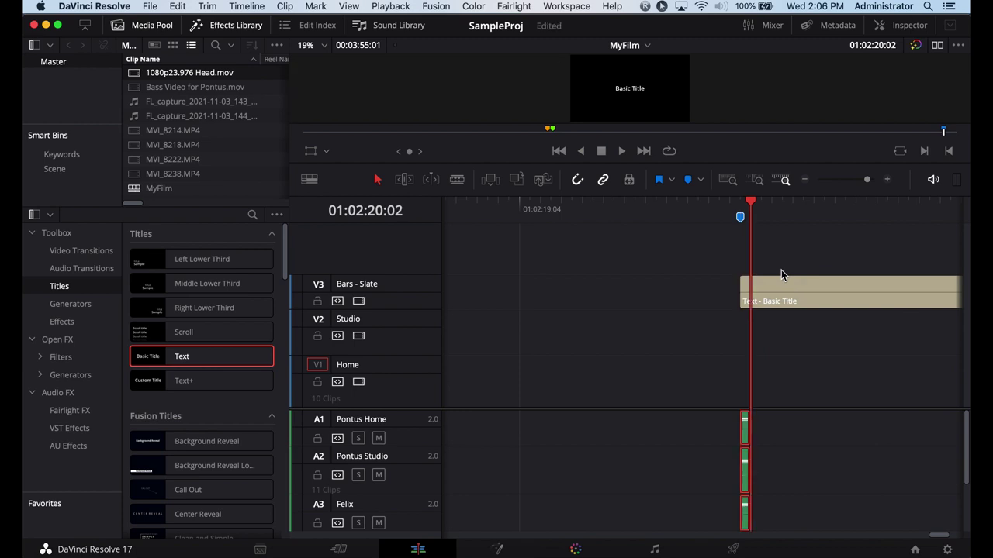
pyautogui.press('b')
pyautogui.click(751, 288)
pyautogui.press('a')
pyautogui.click(791, 296)
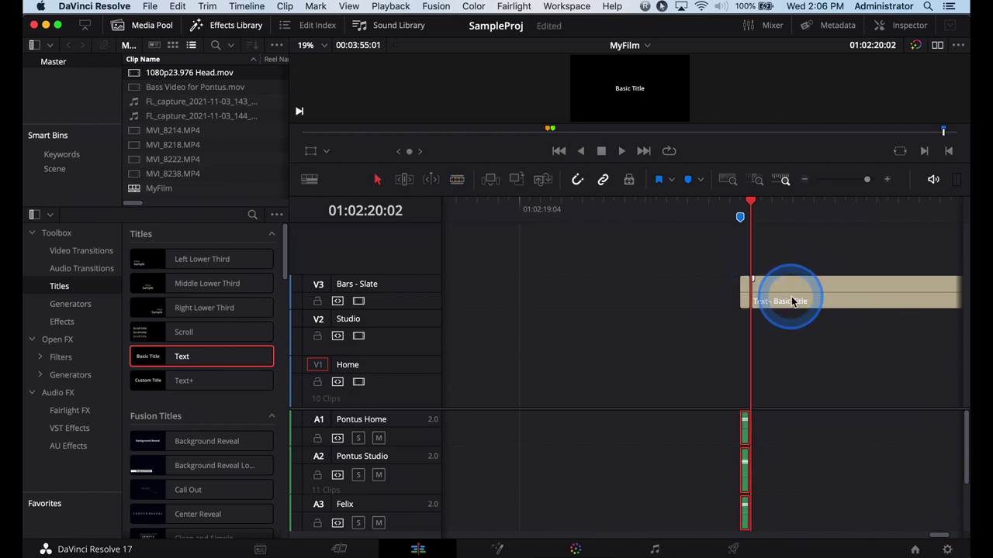
pyautogui.press('Delete')
# - In the Inspector, set the title's text to 2 at size 488 and play it back
pyautogui.click(899, 26)
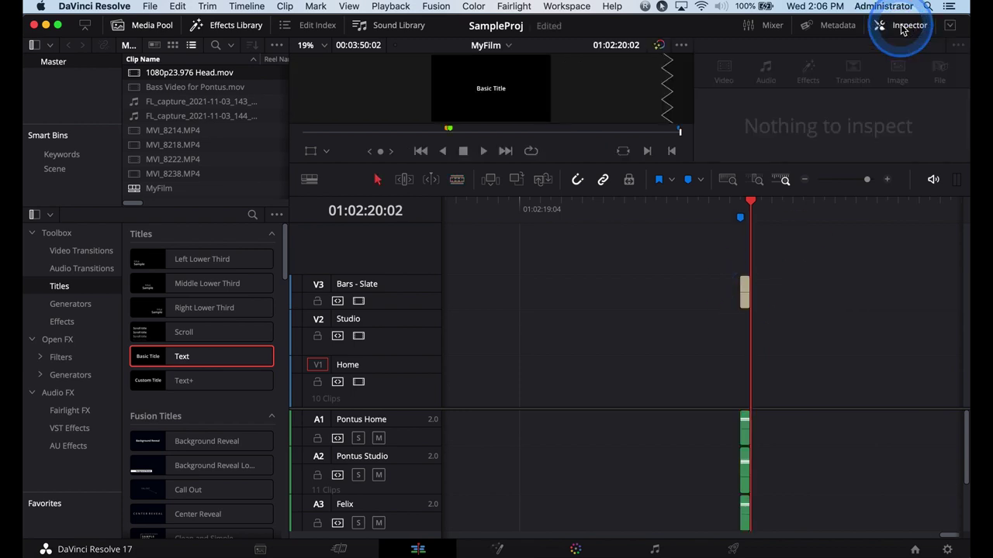
pyautogui.click(745, 304)
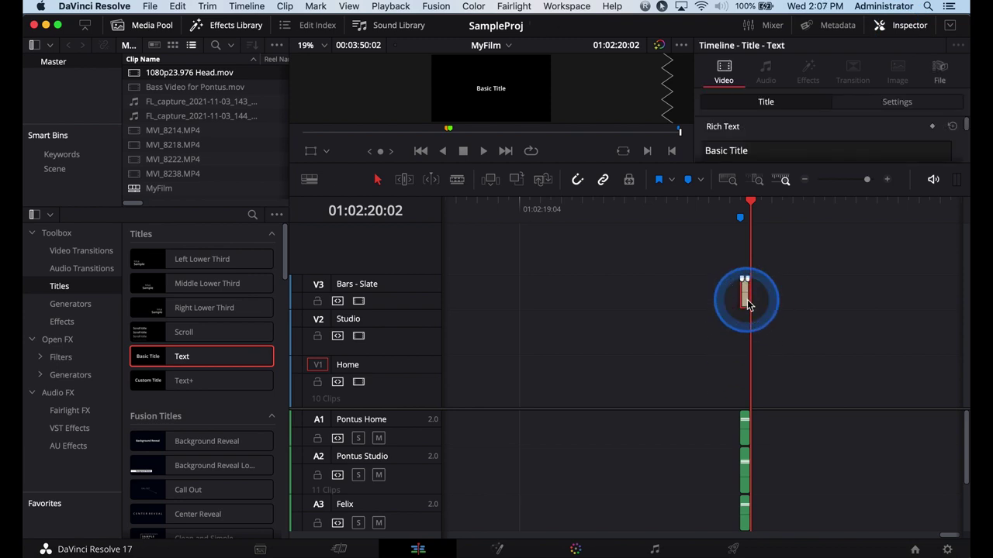
pyautogui.moveTo(775, 147); pyautogui.dragTo(640, 151)
pyautogui.write('2')
pyautogui.click(945, 118)
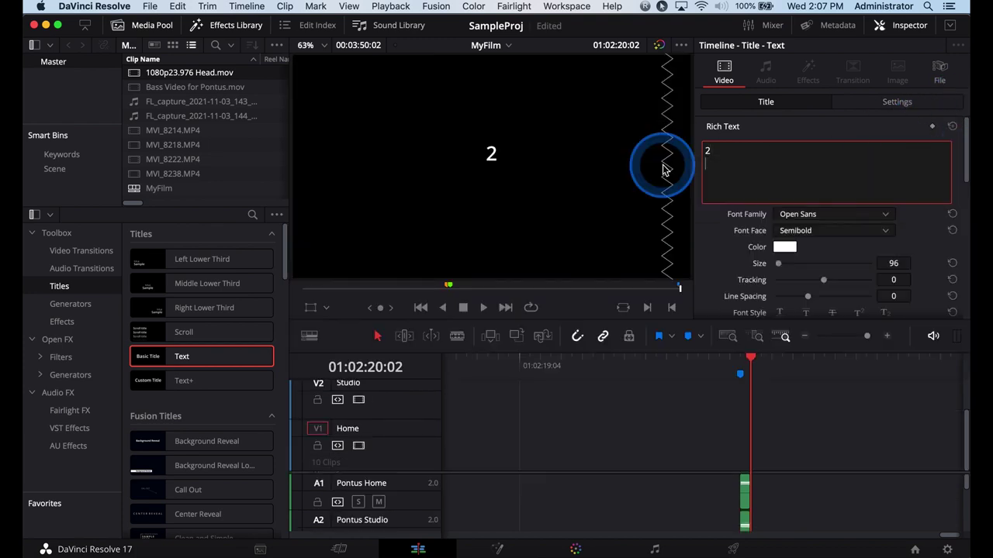
pyautogui.moveTo(786, 250)
pyautogui.mouseDown()
pyautogui.moveTo(781, 267)
pyautogui.moveTo(791, 266)
pyautogui.mouseUp()
pyautogui.click(656, 360)
pyautogui.press('space')
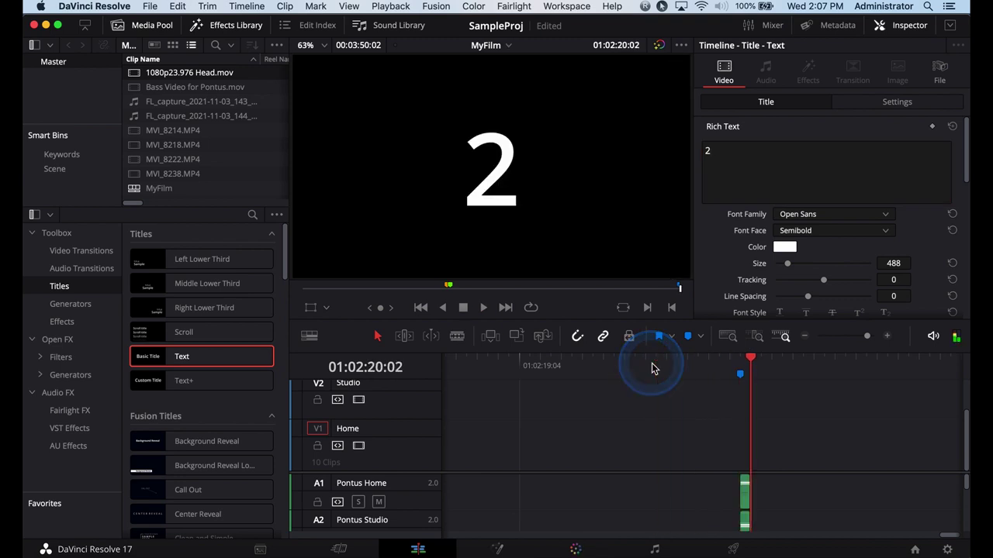
pyautogui.scroll(-10, 651, 368)
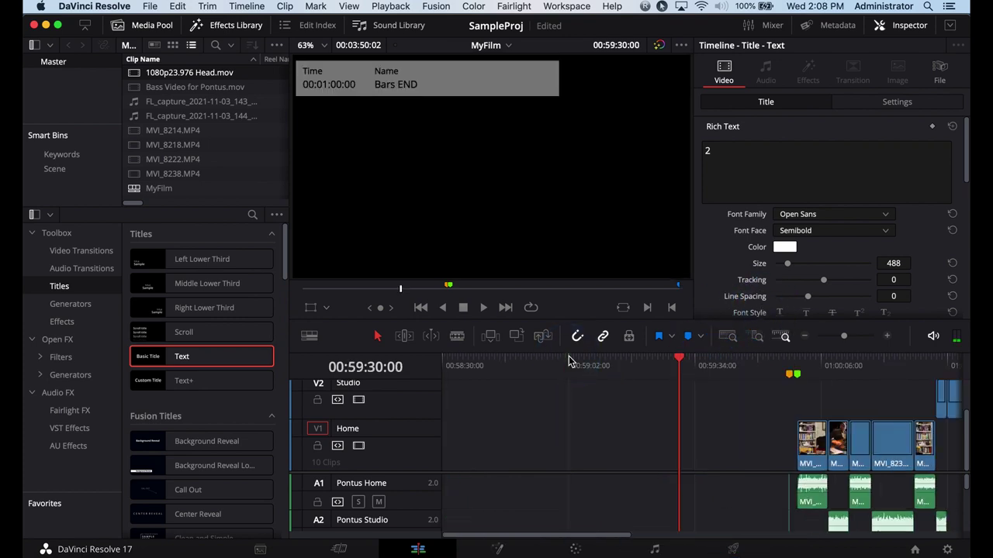
# - Blade the V3 head clip at Slate IN and delete the middle piece to leave a gap
pyautogui.press('super+equal')
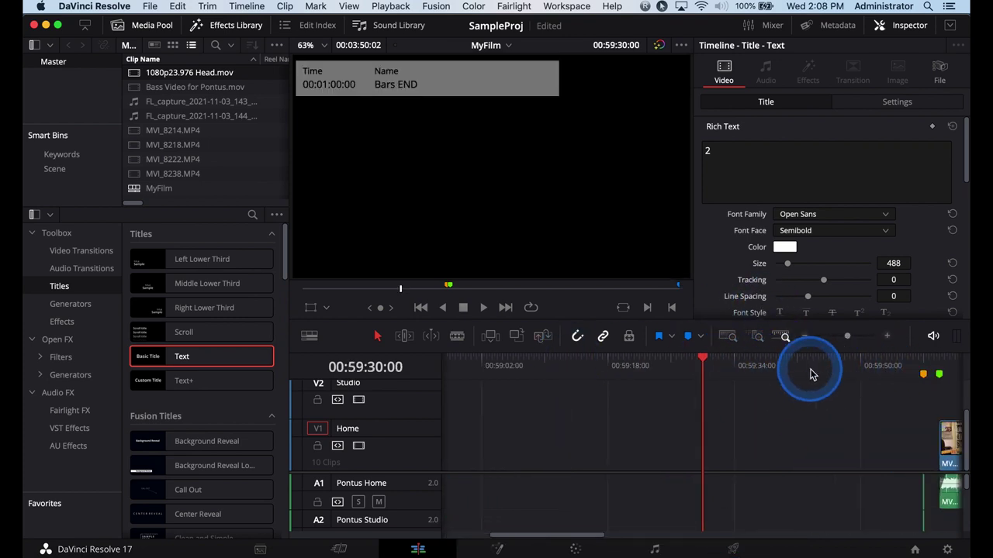
pyautogui.moveTo(710, 365); pyautogui.dragTo(785, 366)
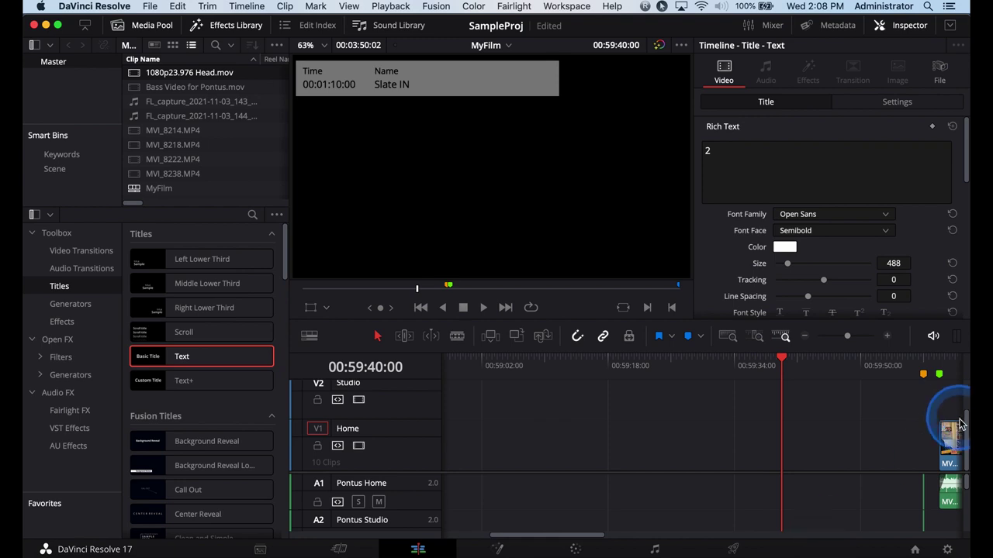
pyautogui.scroll(3, 966, 403)
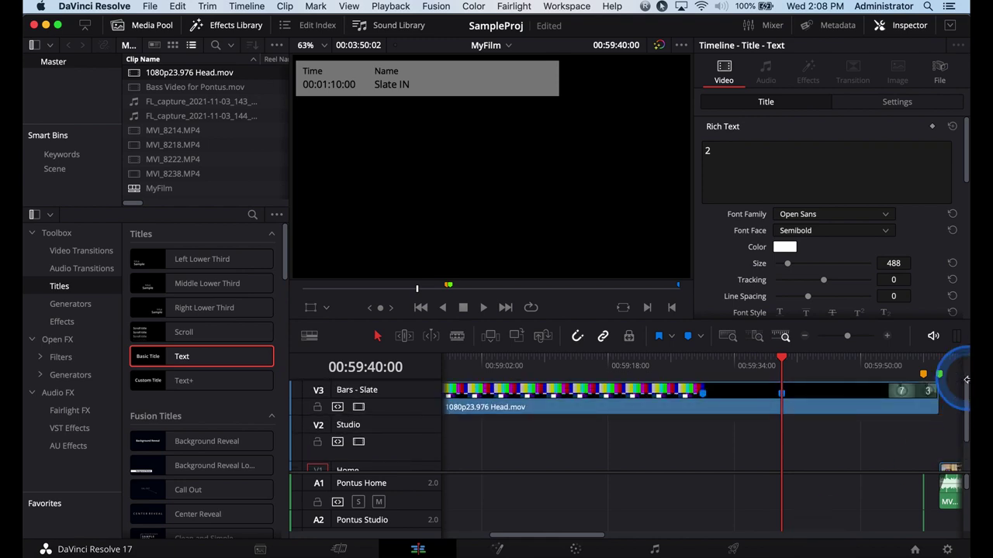
pyautogui.press('super+b')
pyautogui.press('b')
pyautogui.click(861, 391)
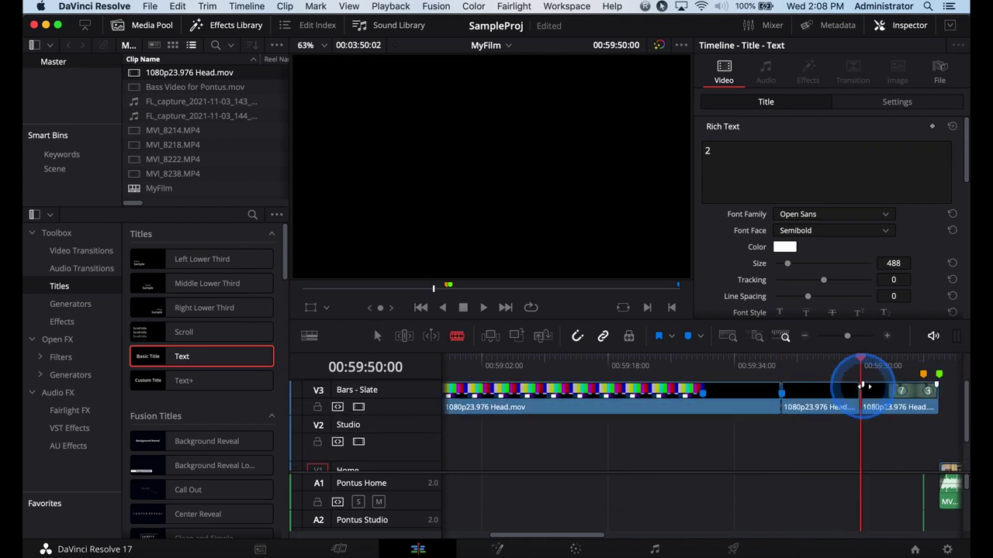
pyautogui.press('a')
pyautogui.click(819, 402)
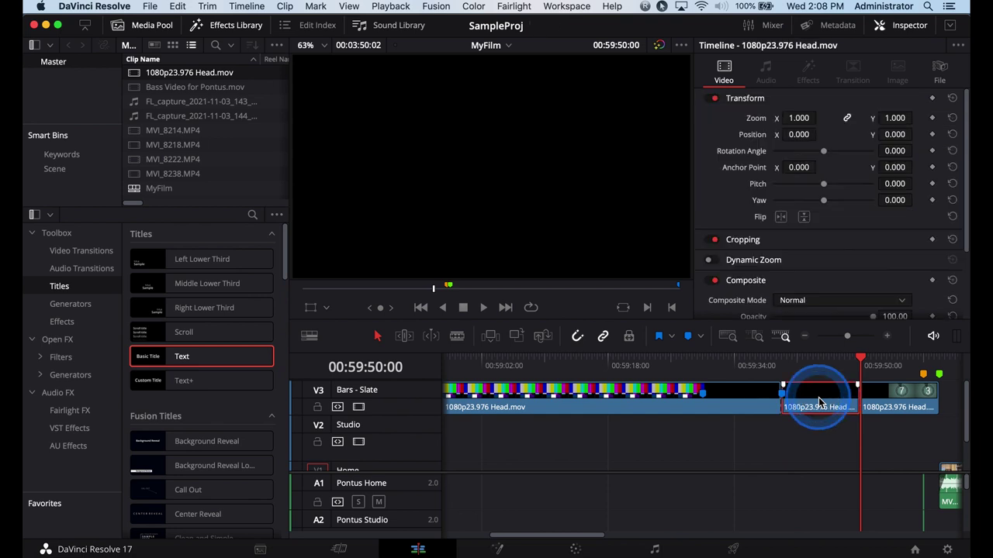
pyautogui.press('BackSpace')
# - Insert a Basic Title at 00:59:40:00 in the gap and select its placeholder text
pyautogui.click(783, 363)
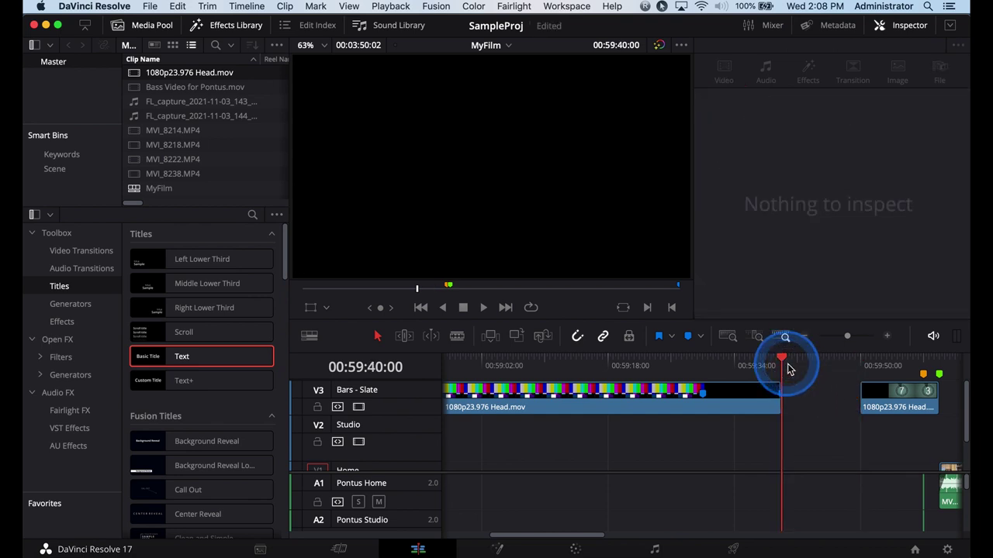
pyautogui.hotkey('shift', 'F11')
pyautogui.moveTo(793, 162); pyautogui.dragTo(685, 157)
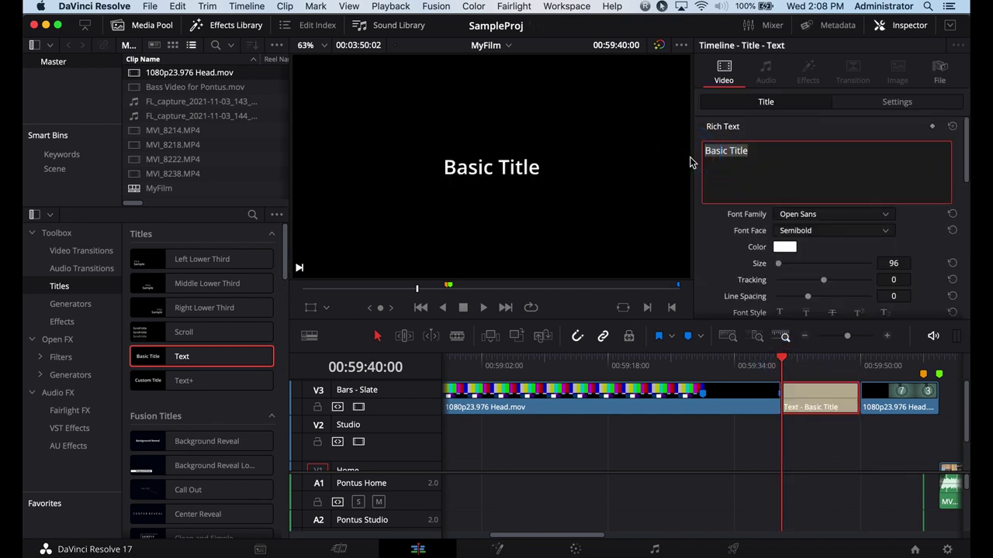
# - Copy the slate field lines, Title through Editor, from the TextEdit note and paste them over Basic Title
pyautogui.press('super+Tab')
pyautogui.press('super+Tab')
pyautogui.press('super+Tab')
pyautogui.press('super+Tab')
pyautogui.press('super+Tab')
pyautogui.press('super+Tab')
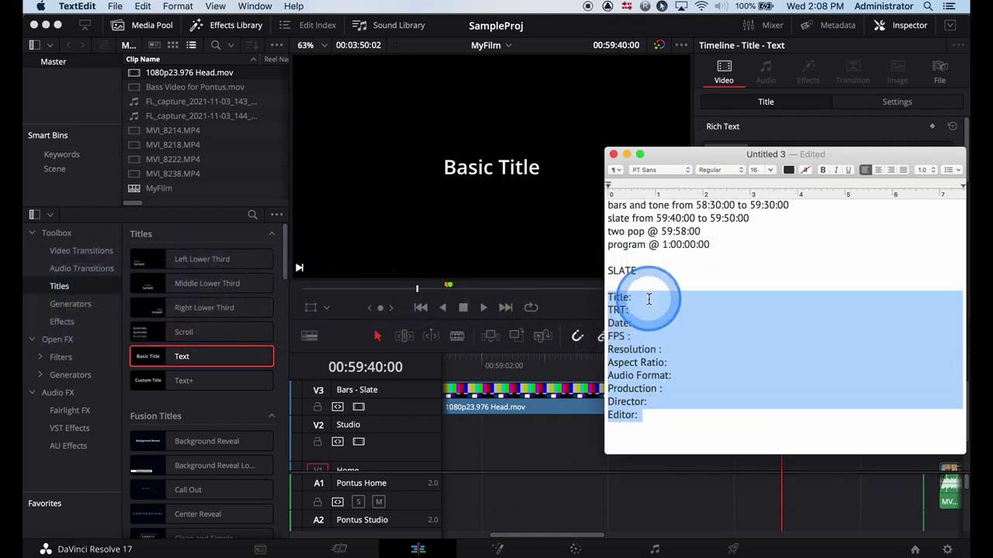
pyautogui.press('super+Tab')
pyautogui.press('super+v')
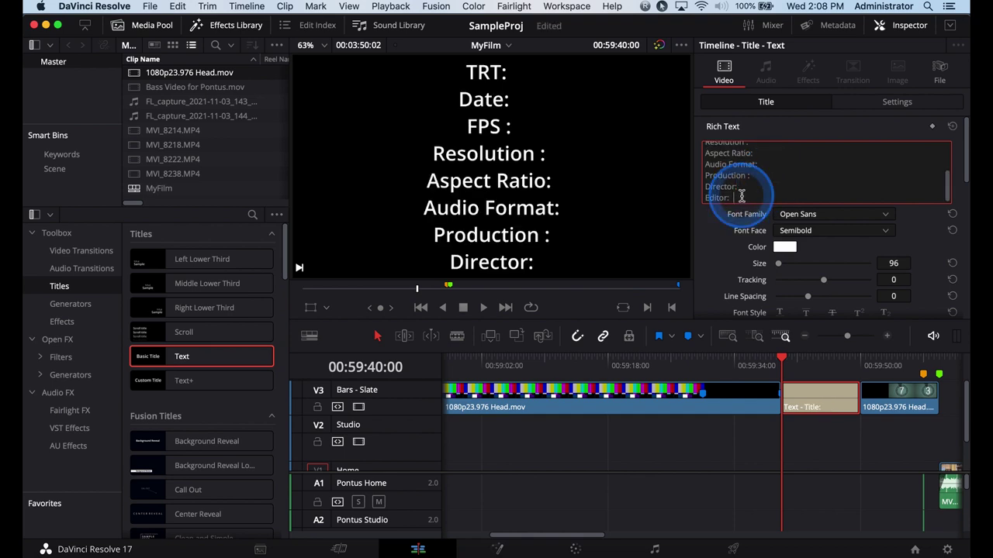
# - Set the slate text size to 74 and fill in Title: My Film, TRT 01:20:01 and Date 11/03/2021
pyautogui.moveTo(753, 195); pyautogui.dragTo(722, 159)
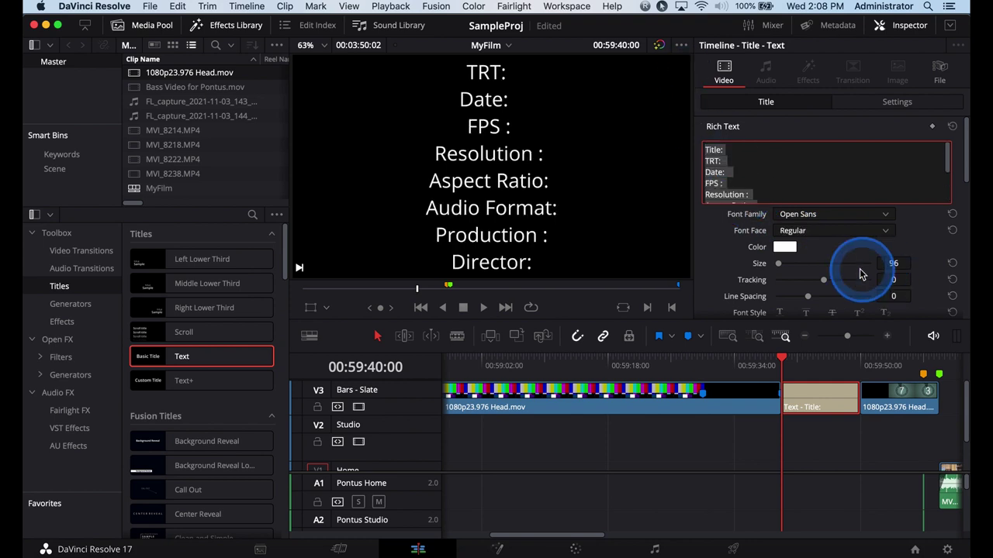
pyautogui.click(894, 263)
pyautogui.write('74')
pyautogui.click(760, 150)
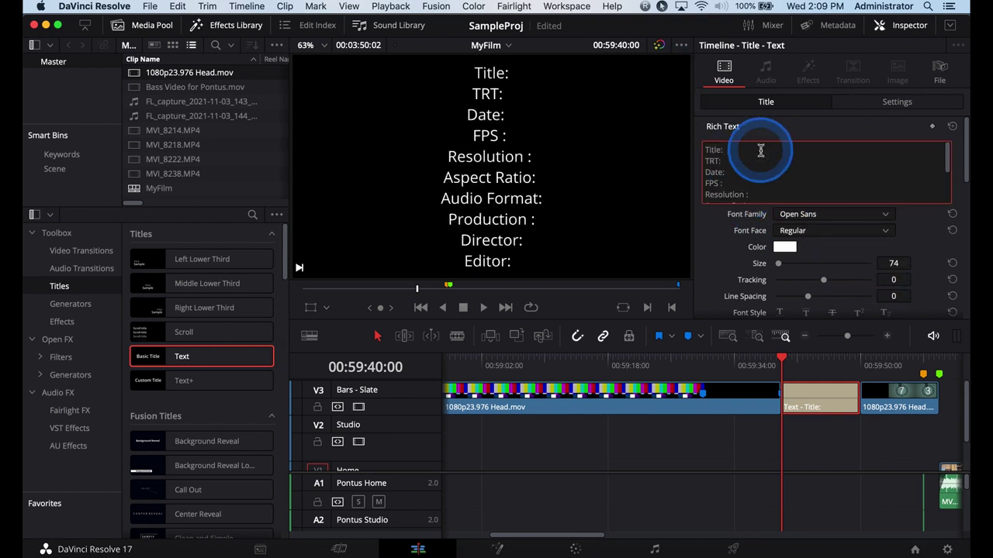
pyautogui.write('My Film')
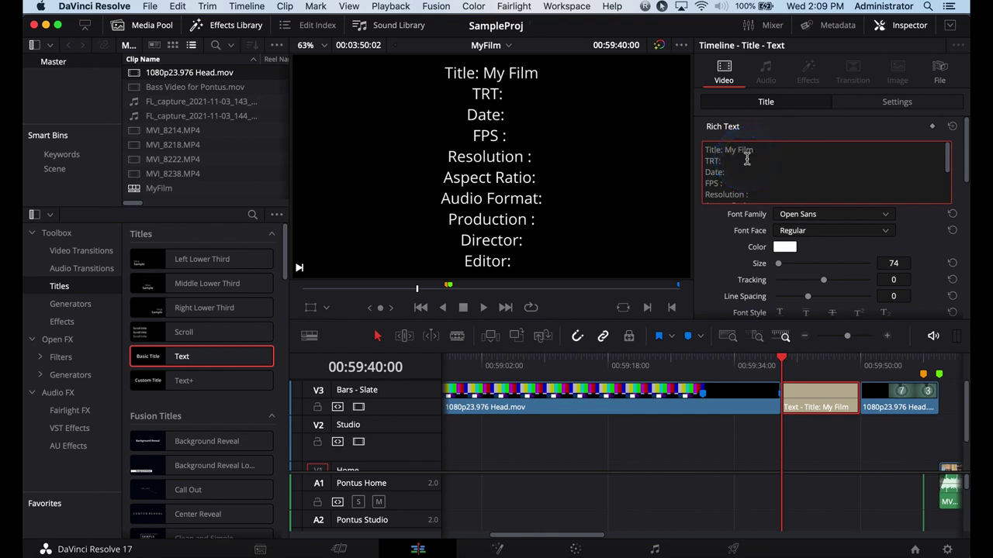
pyautogui.press('BackSpace')
pyautogui.write('01:')
pyautogui.click(747, 159)
pyautogui.write('20:01 Date:   ')
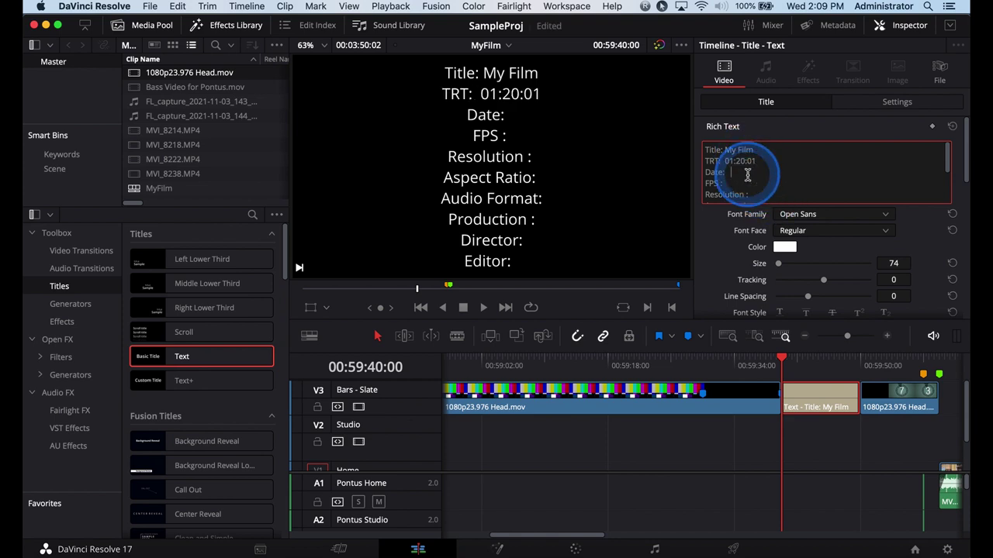
pyautogui.write('11/03/')
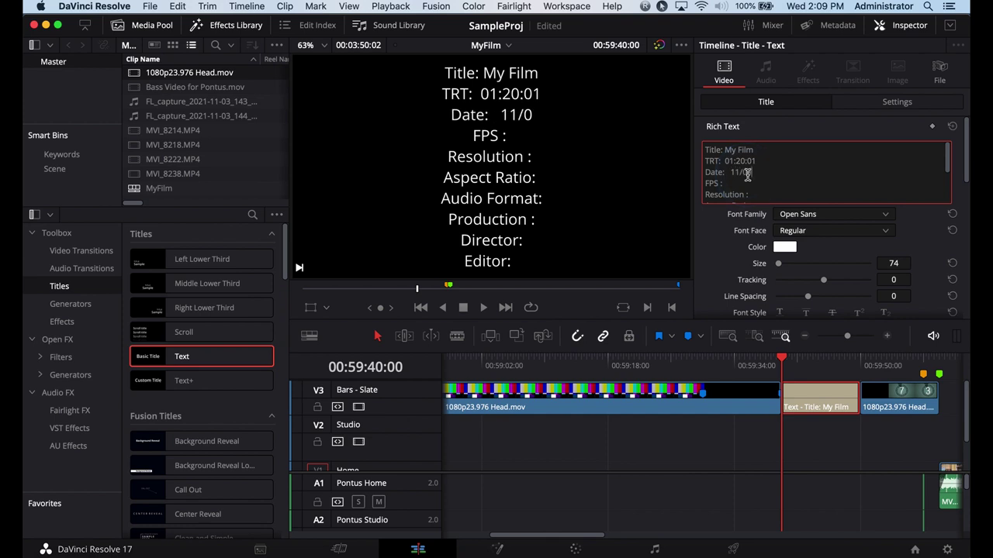
pyautogui.write('2021')
# - Fill in FPS 23.976, Resolution 1920x1080, Aspect Ratio 16:9 and Audio Stereo (48Khz 24 Bit)
pyautogui.click(731, 182)
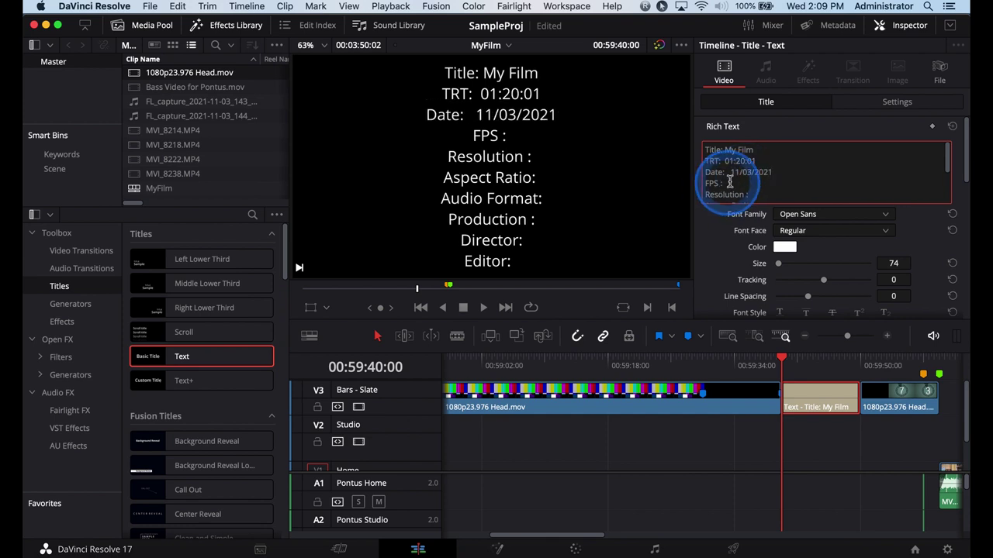
pyautogui.write('2')
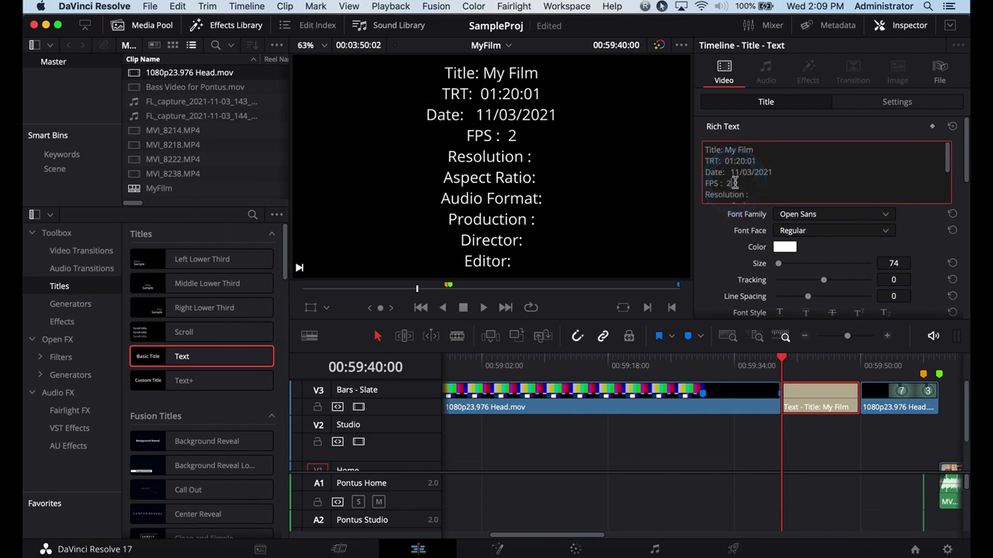
pyautogui.write('3.976')
pyautogui.click(753, 197)
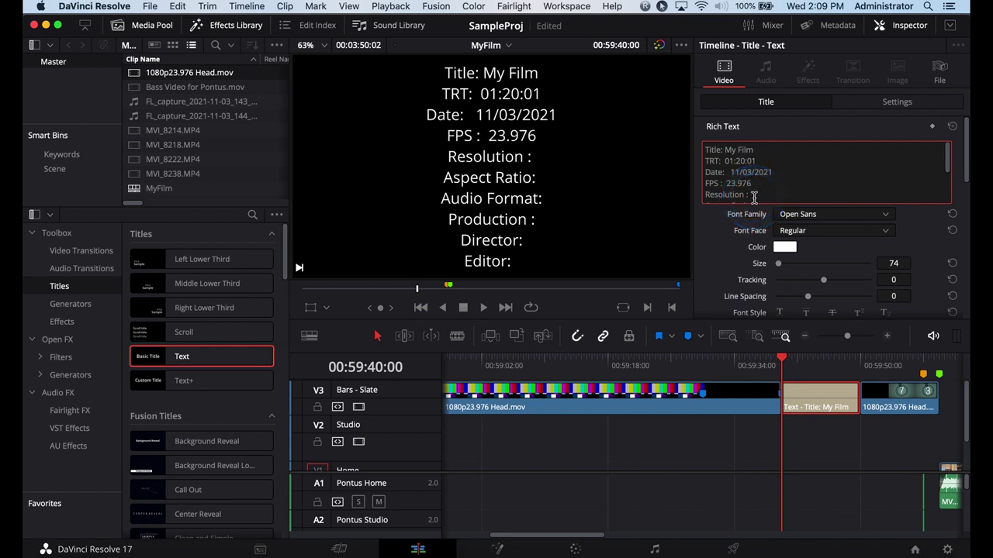
pyautogui.write('1920x1080')
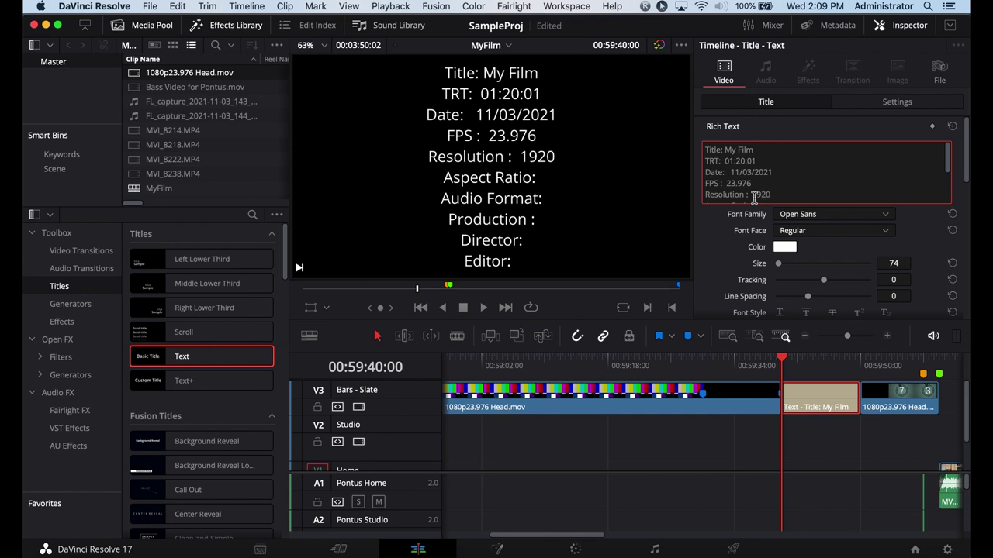
pyautogui.click(754, 197)
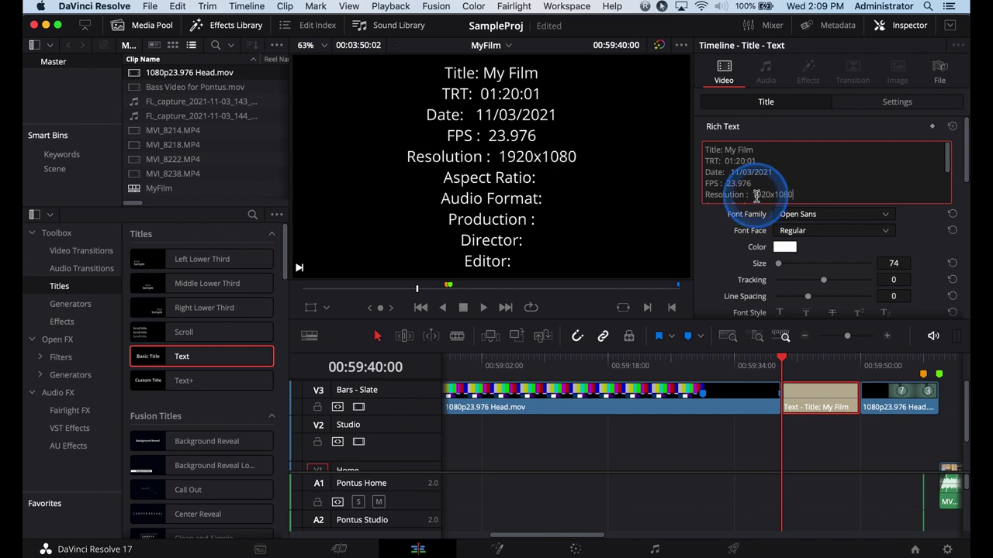
pyautogui.write('1')
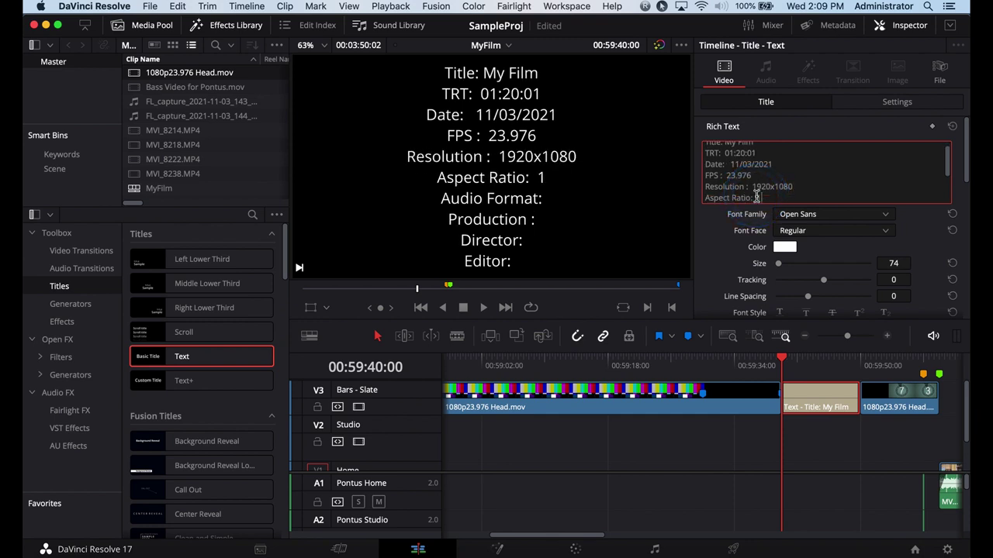
pyautogui.write('6:9')
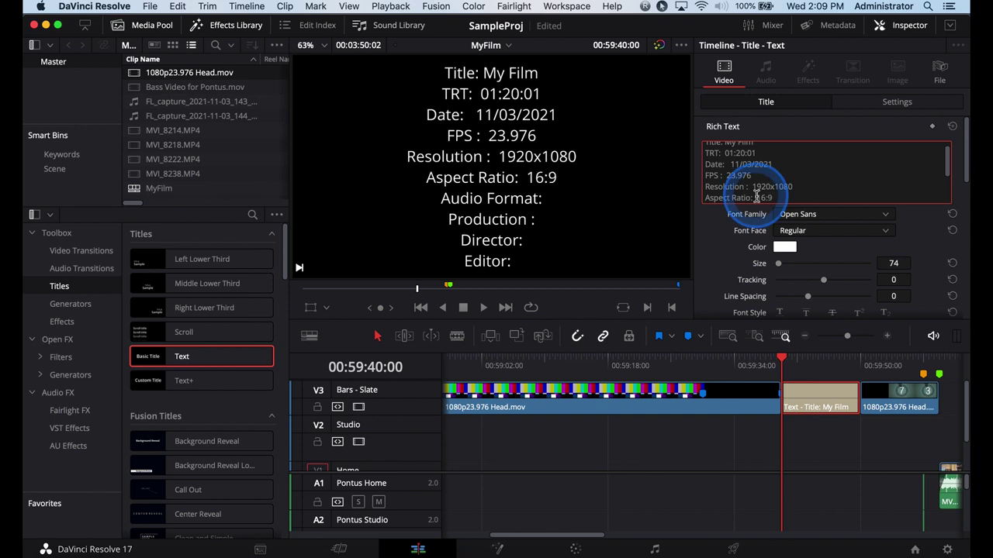
pyautogui.click(756, 197)
pyautogui.write('Ster')
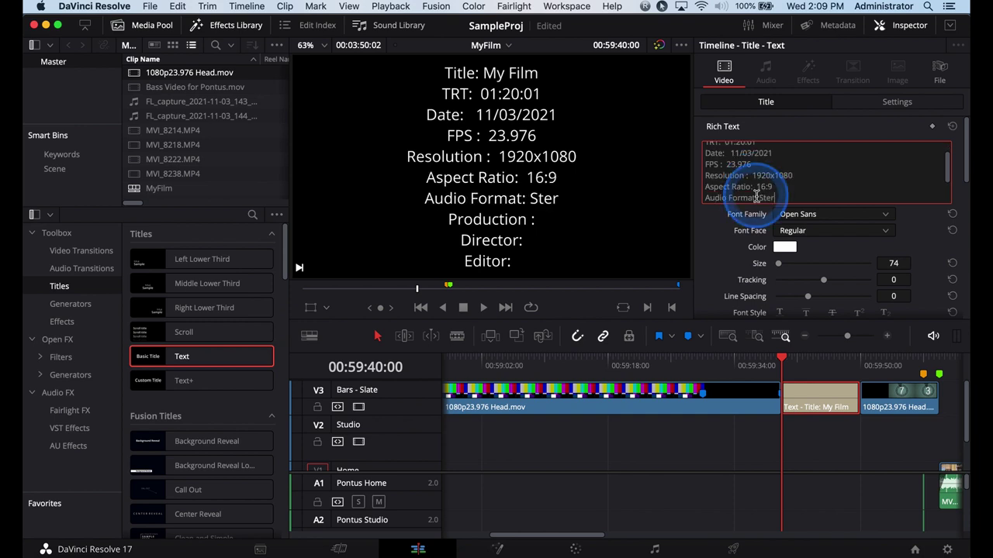
pyautogui.write('eo (')
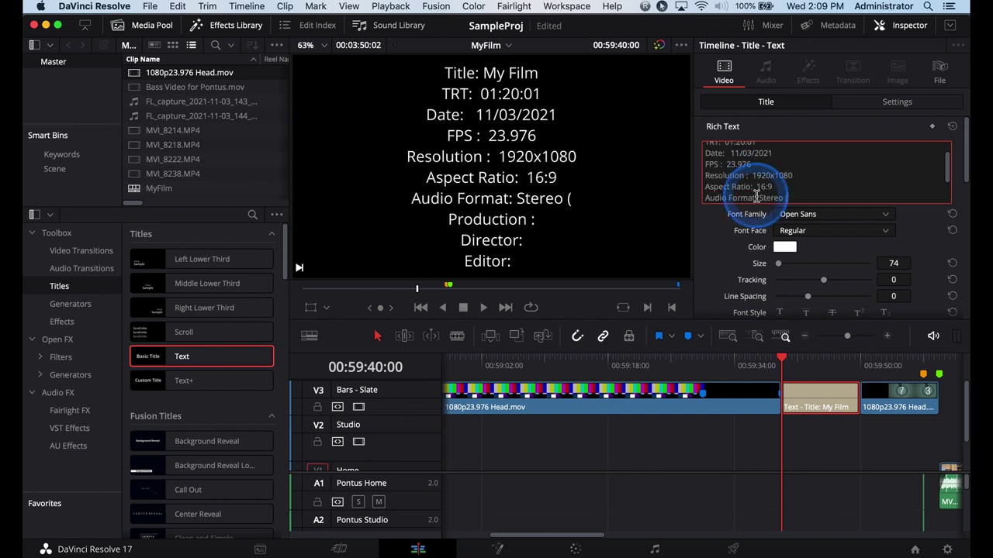
pyautogui.write('48')
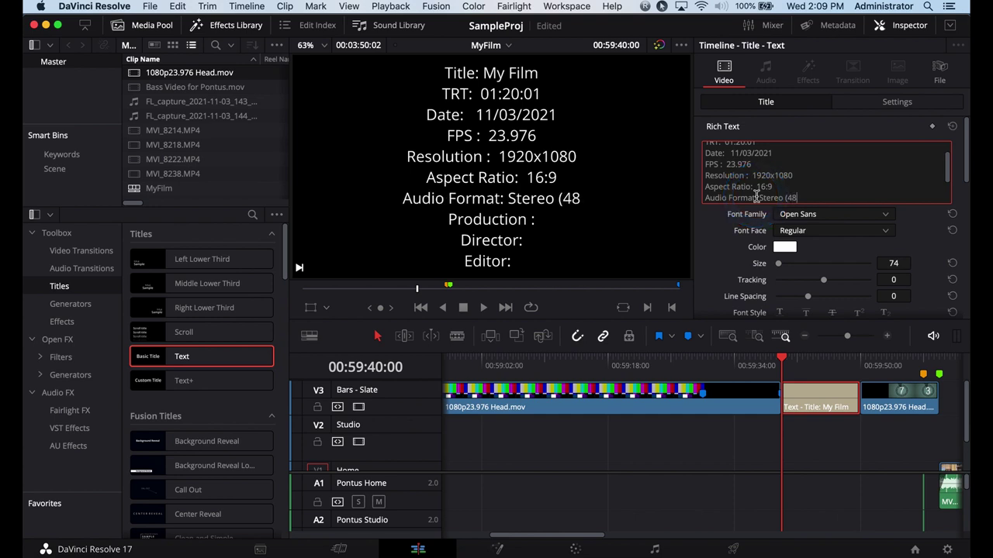
pyautogui.write('Khz')
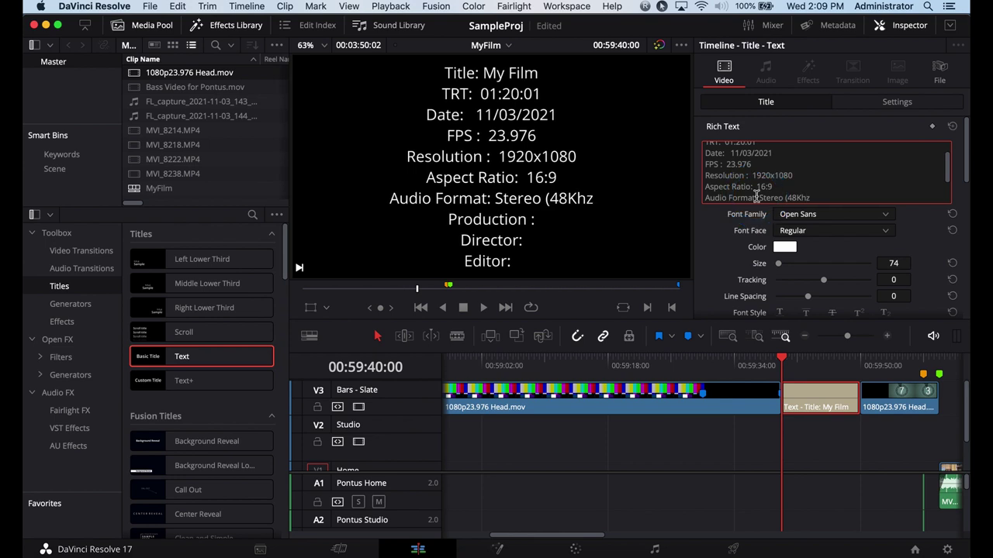
pyautogui.write(' 24')
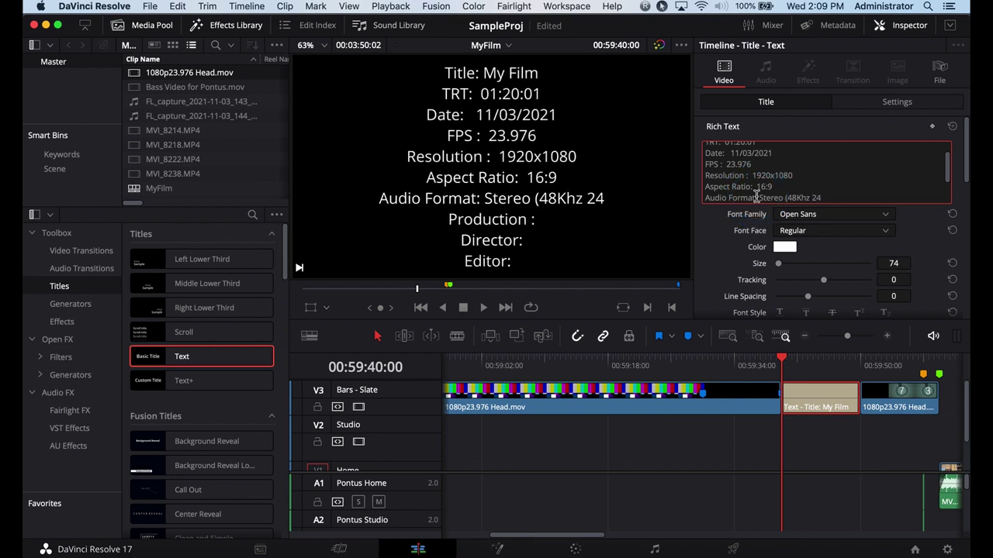
pyautogui.write(' Bit)')
# - Enter My Film LLC as Production and the director's name on the Director line
pyautogui.press('Down')
pyautogui.write('My')
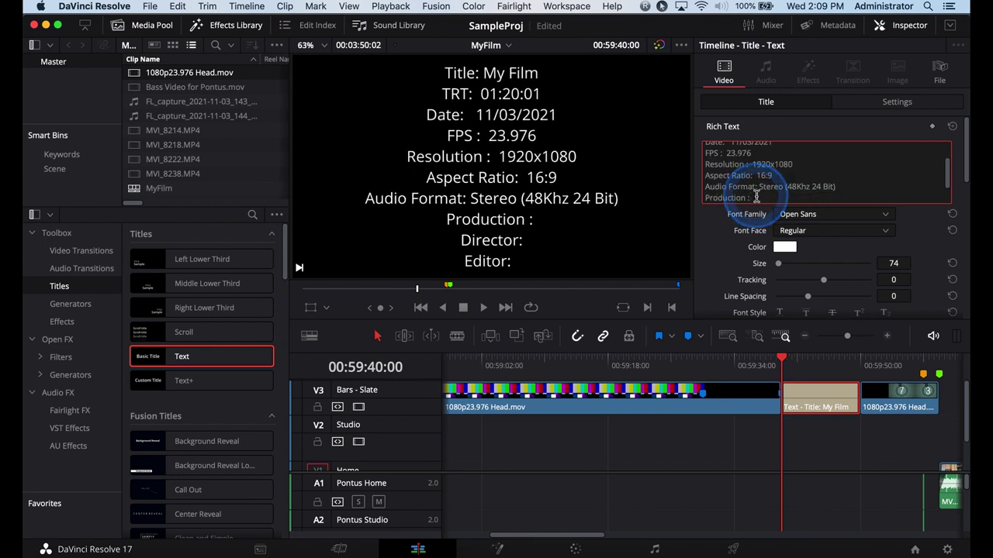
pyautogui.write(' Film Pr')
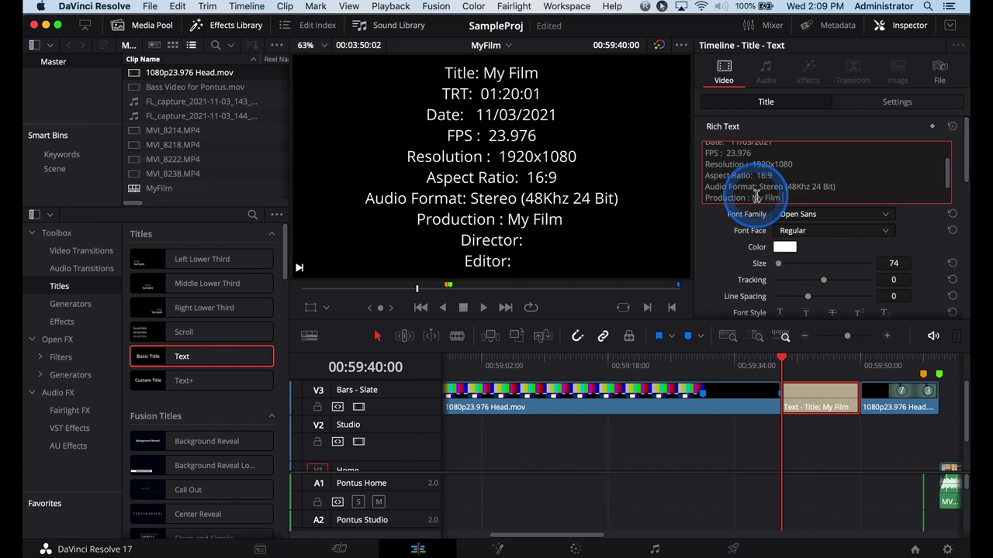
pyautogui.press('BackSpace')
pyautogui.press('BackSpace')
pyautogui.write('LLC')
pyautogui.press('Down')
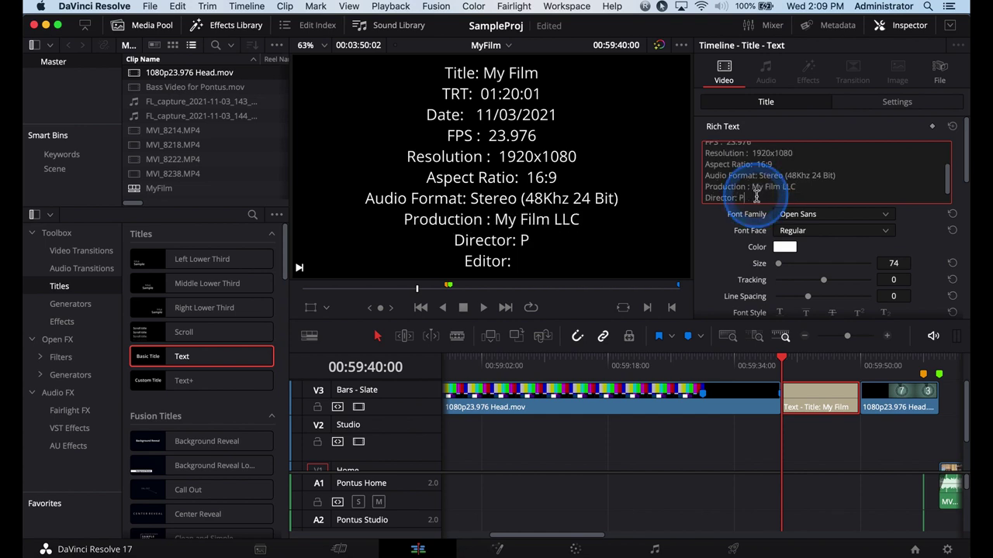
pyautogui.write('ontus')
pyautogui.press('Down')
# - Enter the editor's name, play through the colour bars onto the slate, and left-align the slate text
pyautogui.write('Pontus')
pyautogui.click(584, 370)
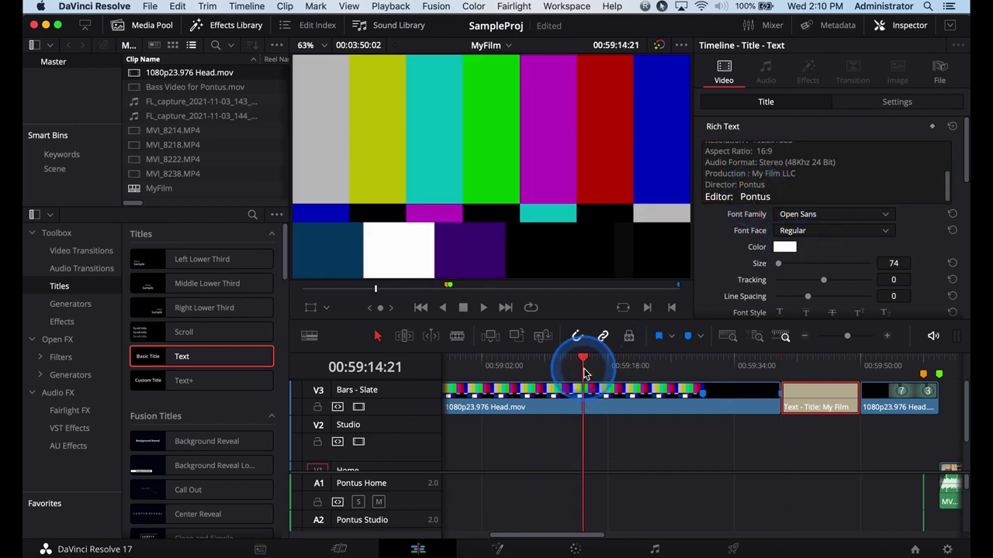
pyautogui.click(606, 369)
pyautogui.press('space')
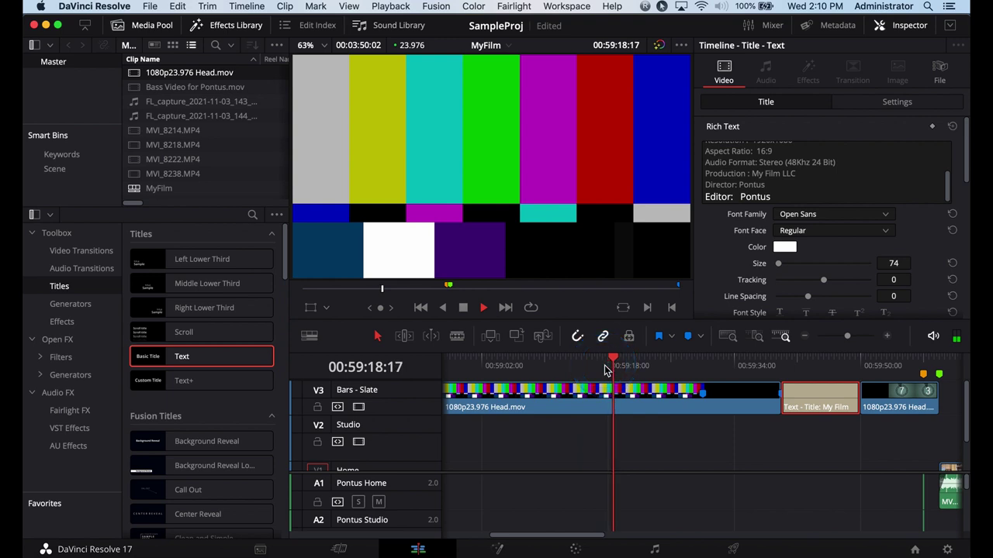
pyautogui.click(684, 360)
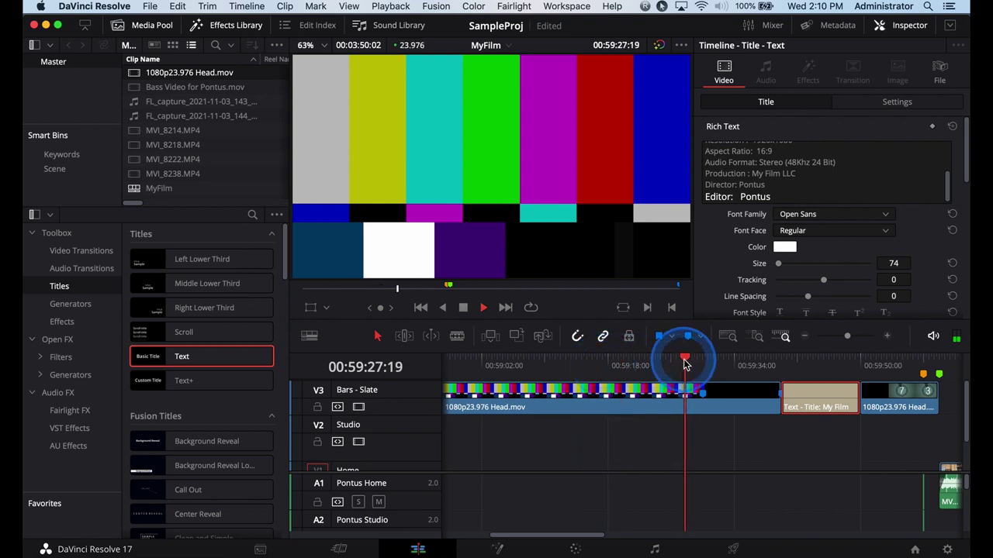
pyautogui.moveTo(684, 364); pyautogui.dragTo(720, 364)
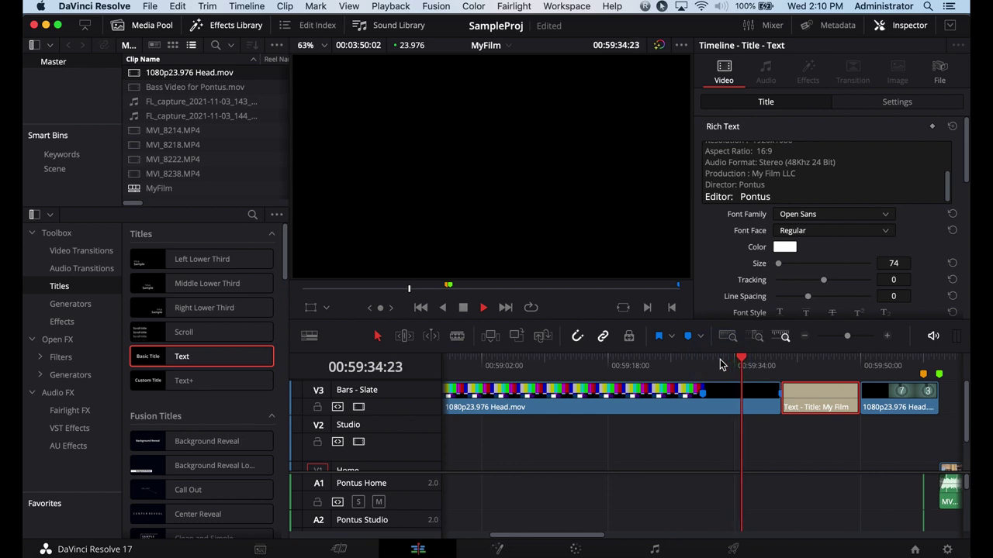
pyautogui.moveTo(763, 361); pyautogui.dragTo(798, 377)
pyautogui.moveTo(966, 155); pyautogui.dragTo(962, 209)
pyautogui.click(780, 211)
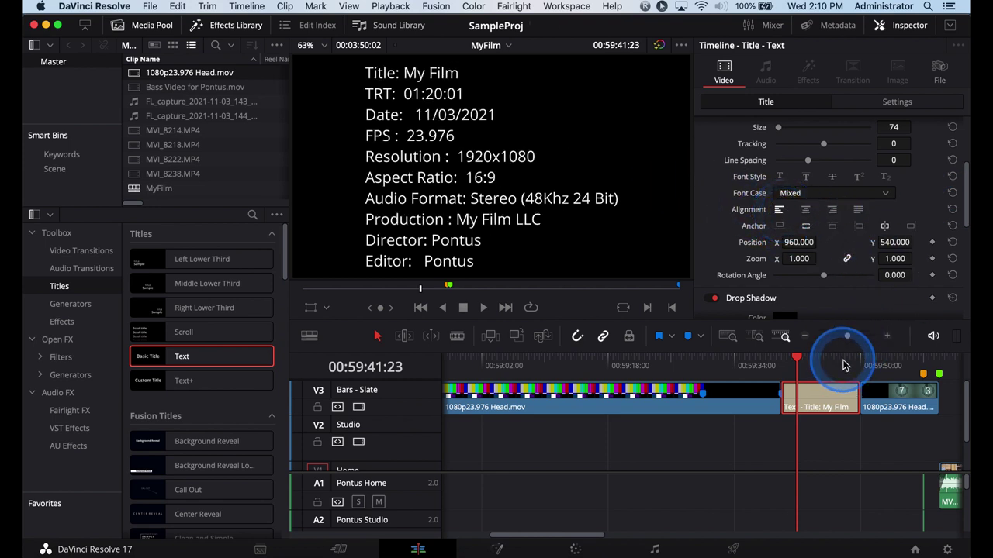
# - Play into the head 2-pop, frame-step to check it, then stop at 01:00:00:23
pyautogui.click(842, 361)
pyautogui.press('space')
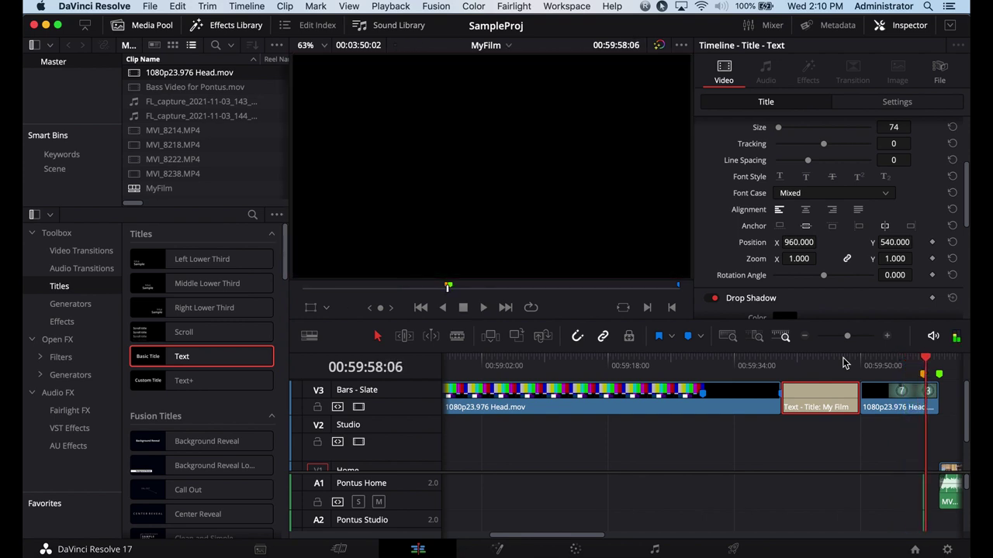
pyautogui.press('Left')
pyautogui.press('Right')
pyautogui.press('Left')
pyautogui.press('Right')
pyautogui.press('Left')
pyautogui.press('space')
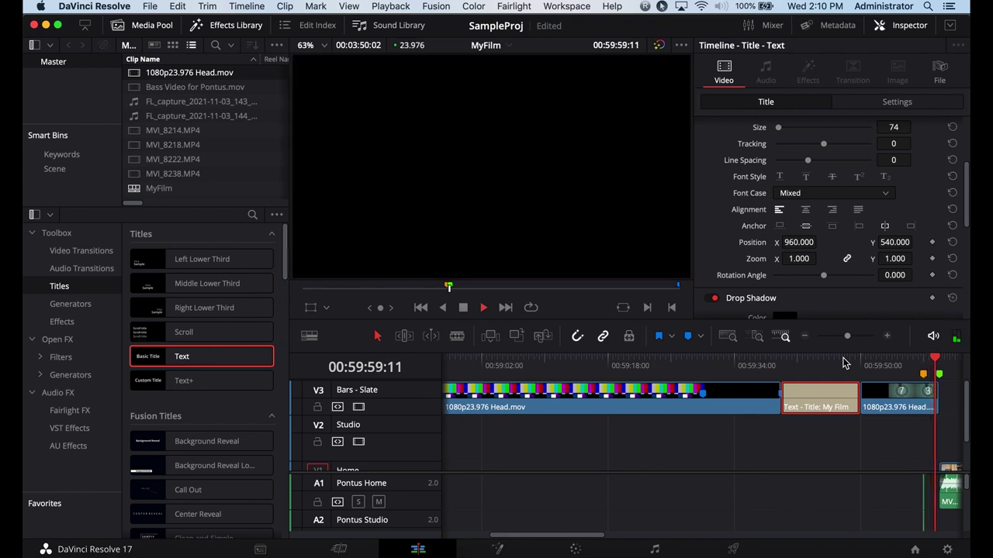
pyautogui.press('space')
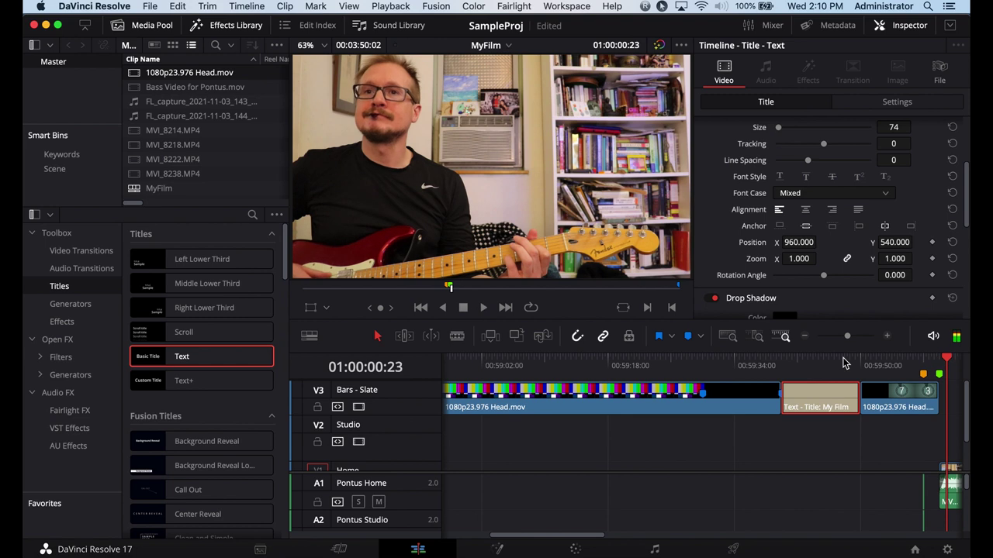
# - Play through the tail 2-pop near 01:02:20, then return to 01:02:12:21 in the last shot
pyautogui.click(844, 362)
pyautogui.scroll(-3, 844, 363)
pyautogui.click(668, 360)
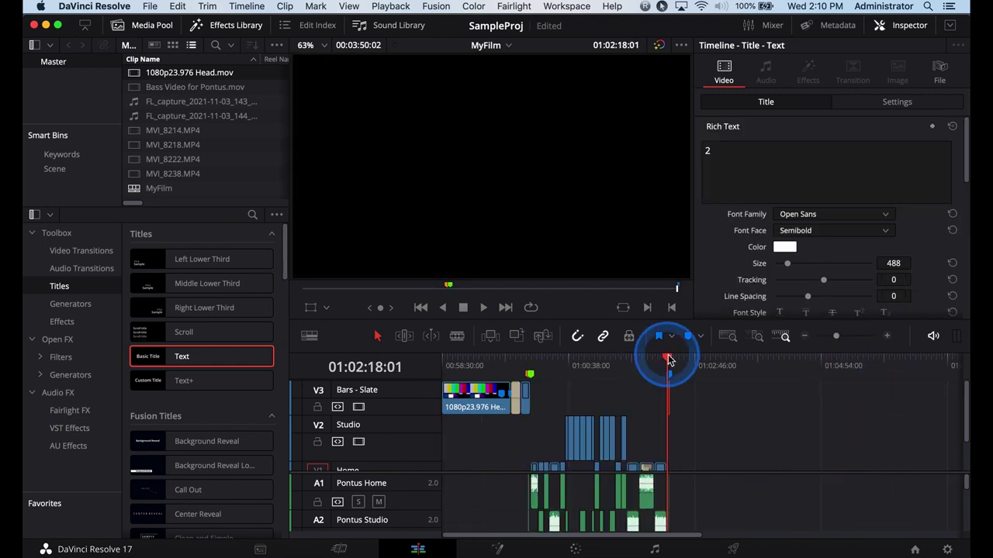
pyautogui.scroll(3, 669, 361)
pyautogui.press('space')
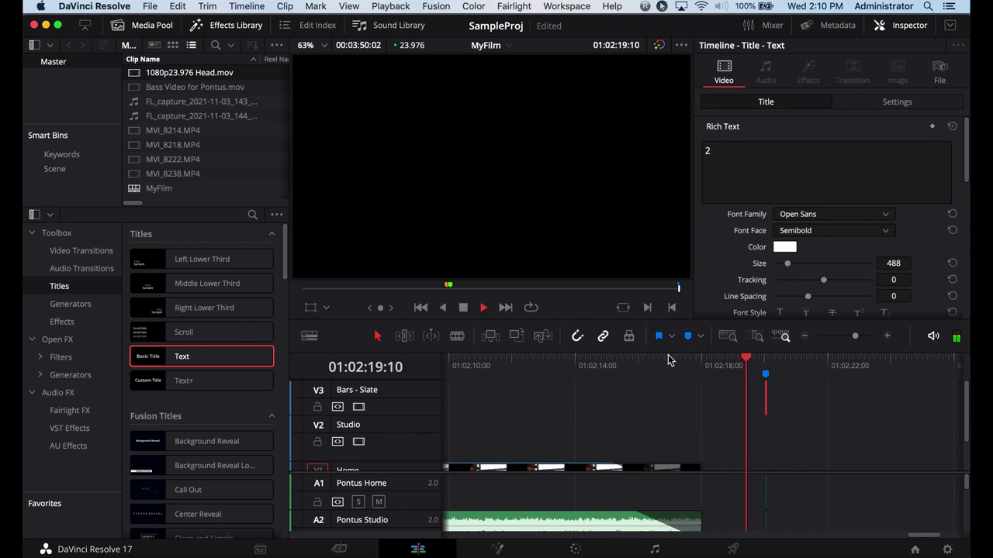
pyautogui.press('space')
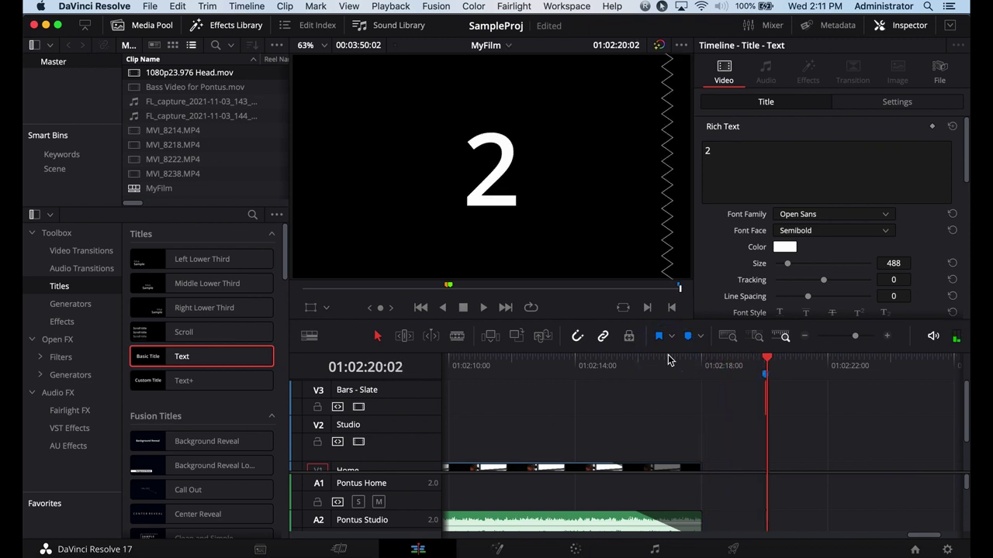
pyautogui.click(539, 366)
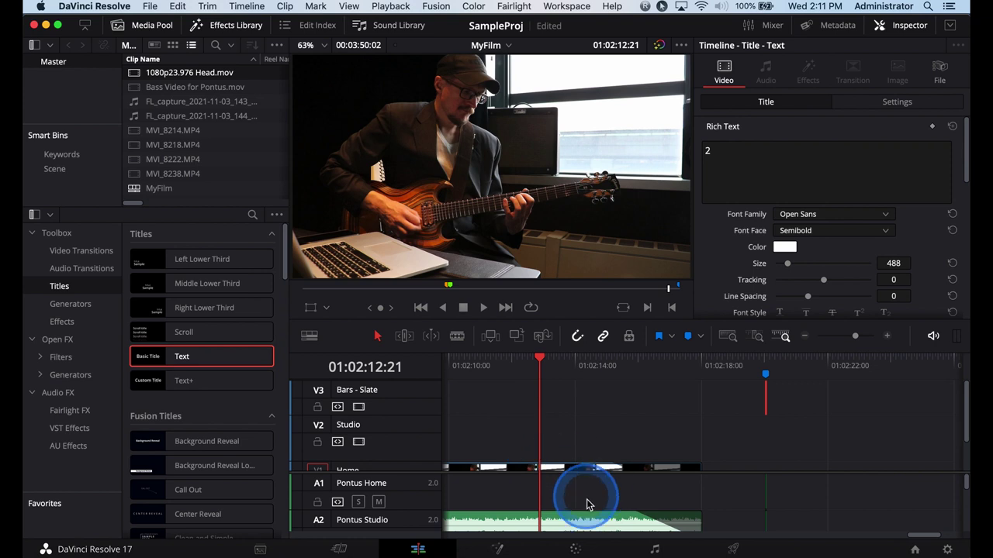
pyautogui.click(576, 549)
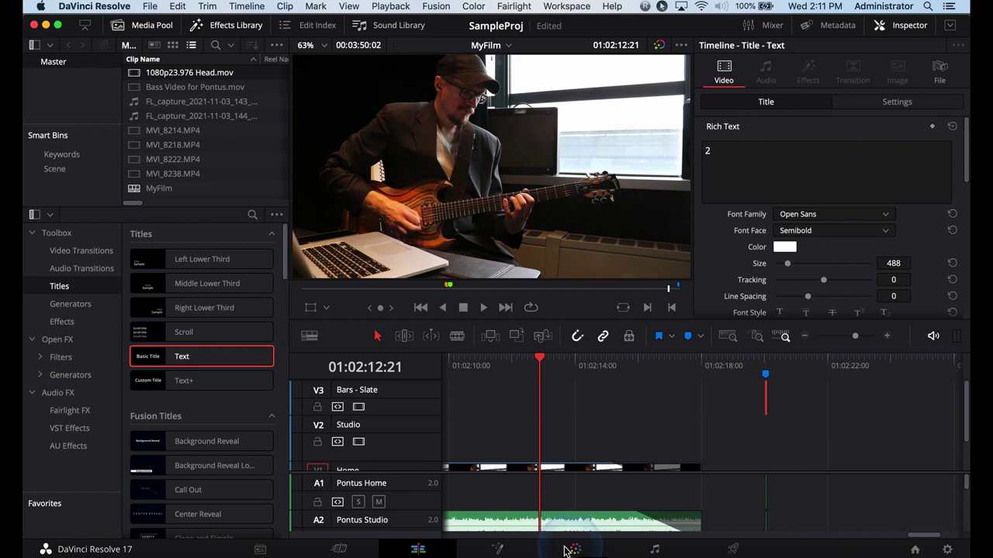
pyautogui.click(578, 550)
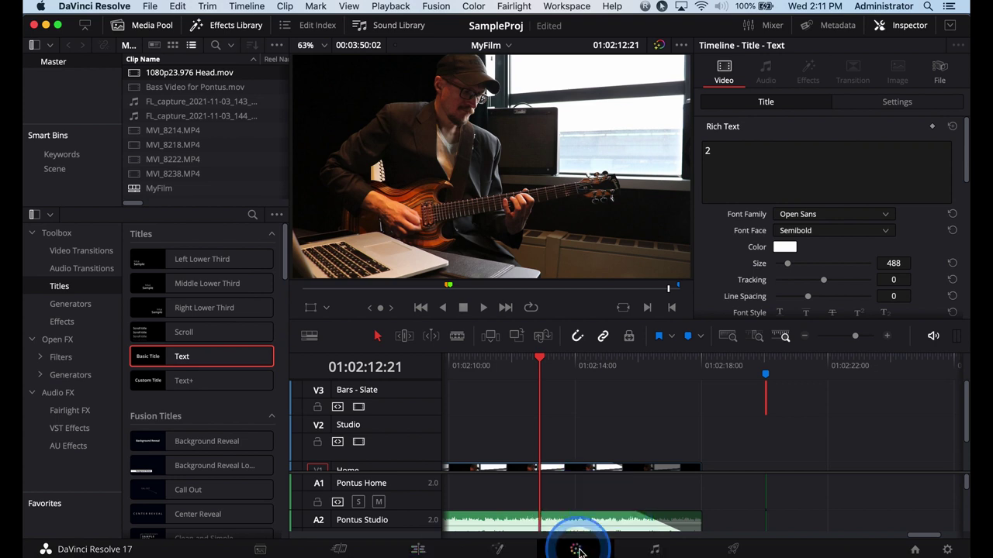
# - On the Color page, open Workspace > Data Burn-In and enable Record Timecode
pyautogui.click(460, 16)
pyautogui.click(562, 7)
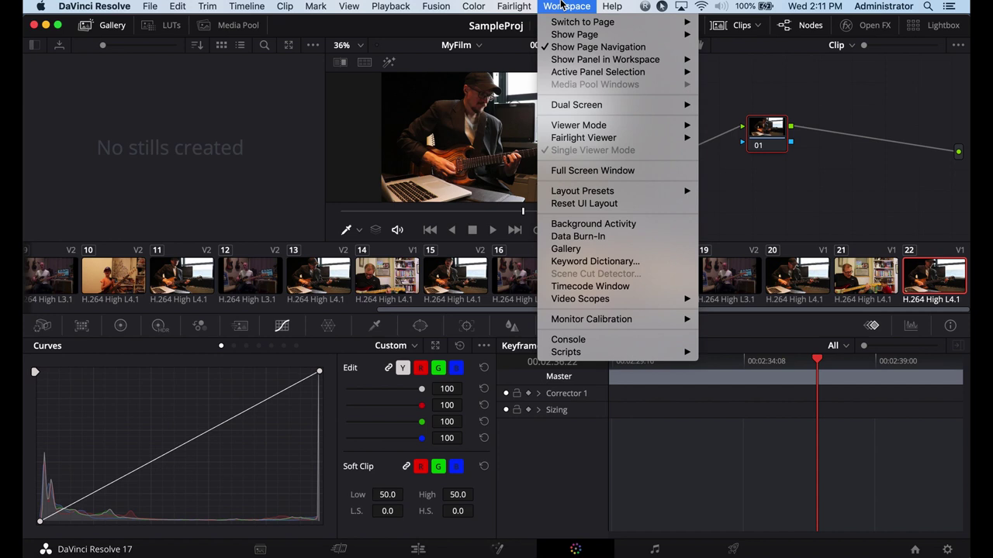
pyautogui.click(584, 241)
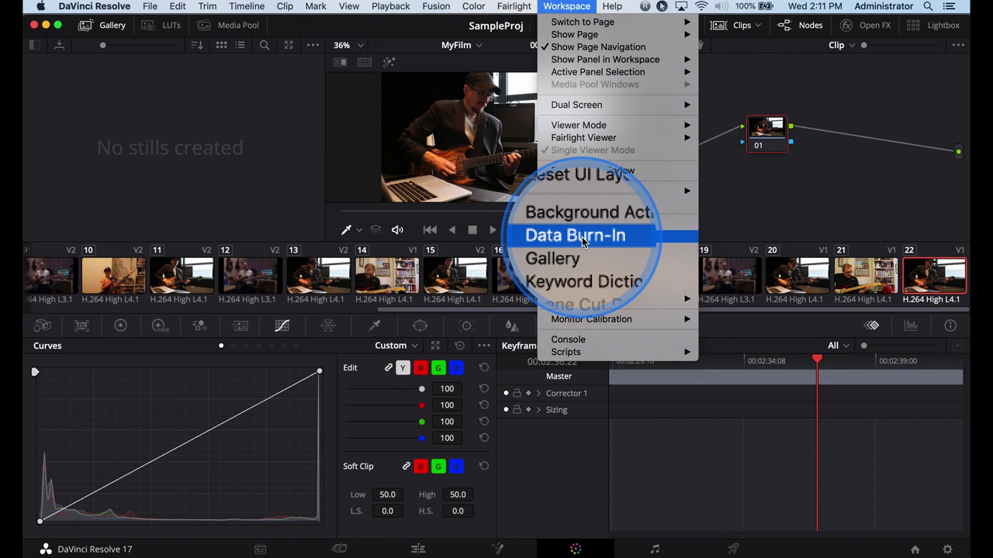
pyautogui.click(583, 236)
pyautogui.moveTo(657, 256); pyautogui.dragTo(621, 104)
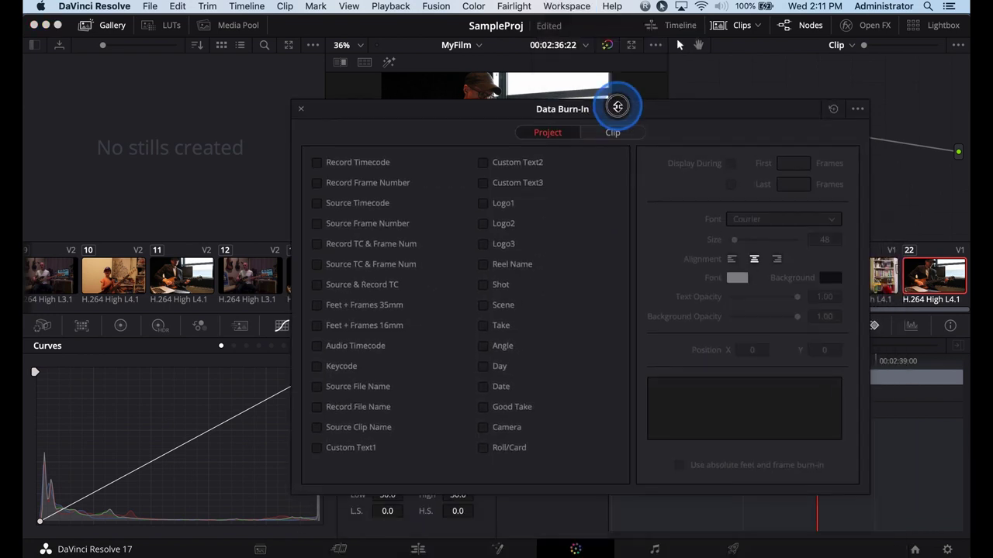
pyautogui.click(316, 166)
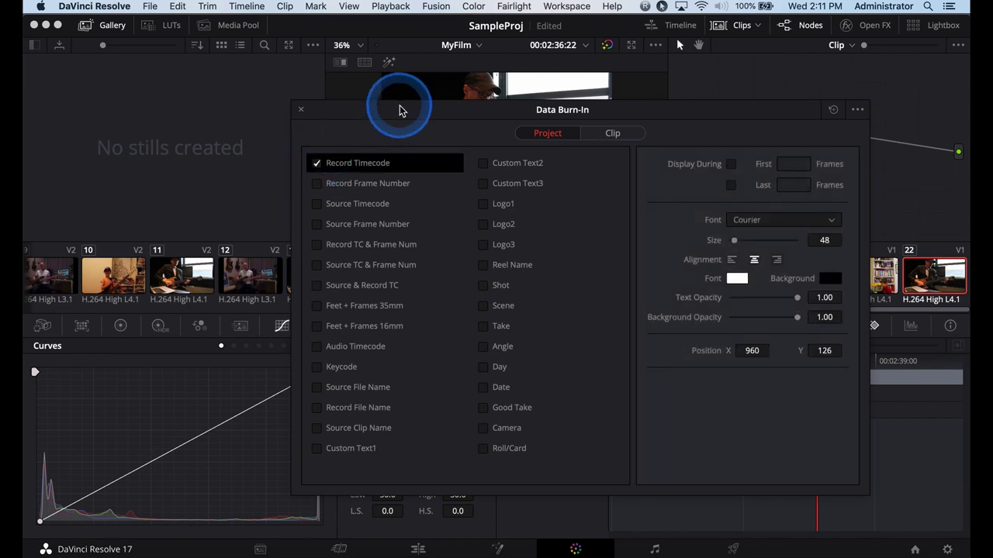
# - Reposition the Data Burn-In window, then add Source Timecode and remove it again
pyautogui.moveTo(400, 111)
pyautogui.mouseDown()
pyautogui.moveTo(102, 23)
pyautogui.moveTo(141, 60)
pyautogui.mouseUp()
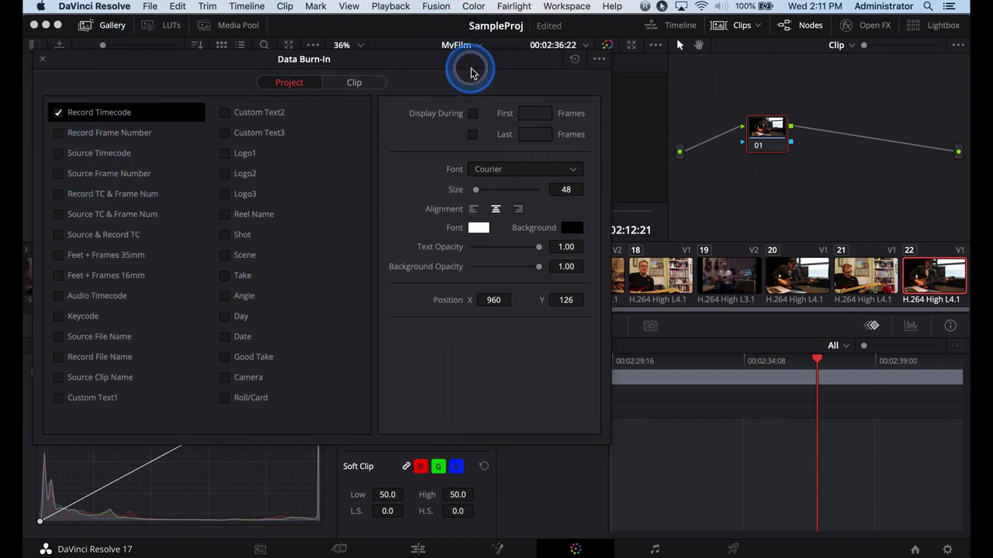
pyautogui.moveTo(471, 72); pyautogui.dragTo(659, 271)
pyautogui.click(305, 345)
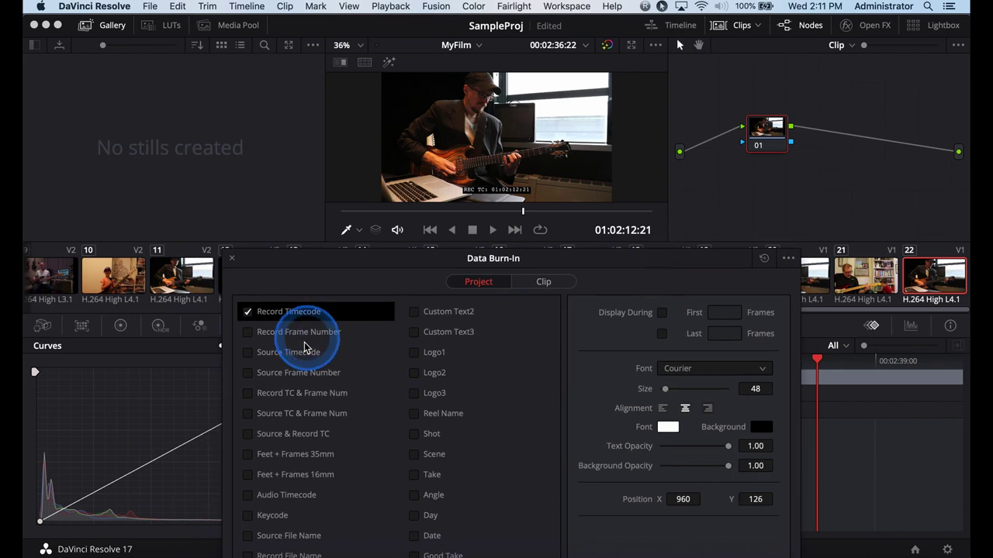
pyautogui.click(249, 355)
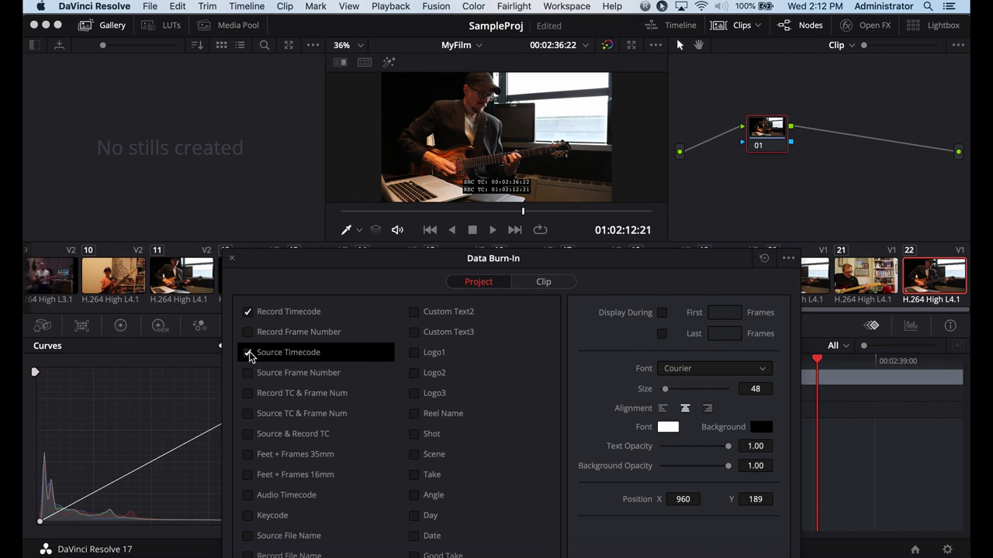
pyautogui.click(248, 354)
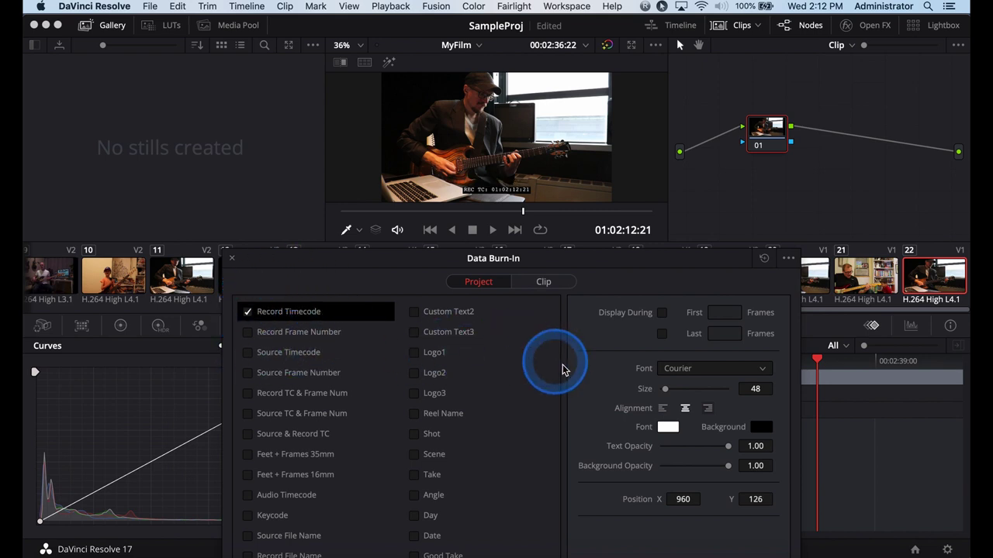
# - Enlarge the REC TC burn-in to size 69, shift it left to X 932, and close Data Burn-In
pyautogui.moveTo(666, 390); pyautogui.dragTo(670, 390)
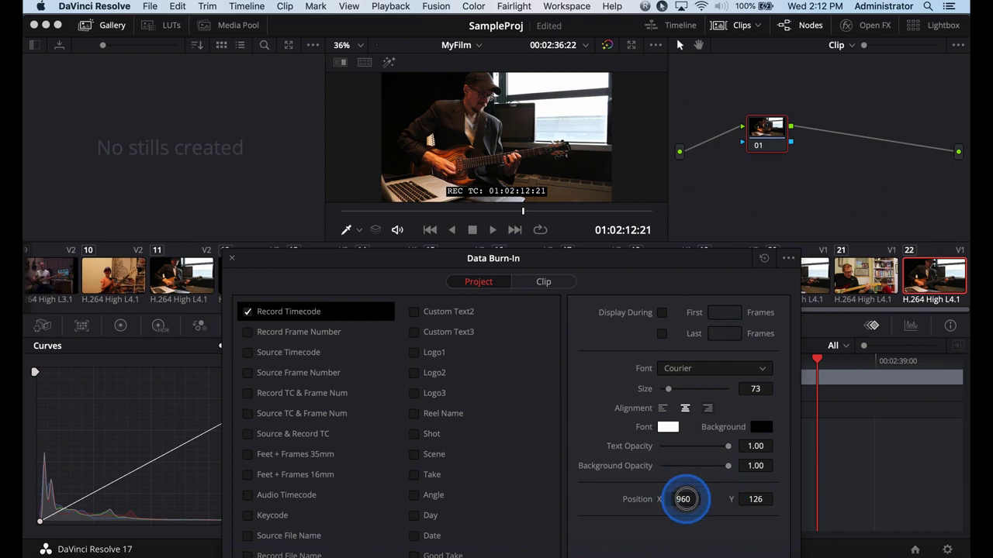
pyautogui.moveTo(682, 499)
pyautogui.mouseDown()
pyautogui.moveTo(522, 492)
pyautogui.moveTo(668, 478)
pyautogui.moveTo(687, 502)
pyautogui.mouseUp()
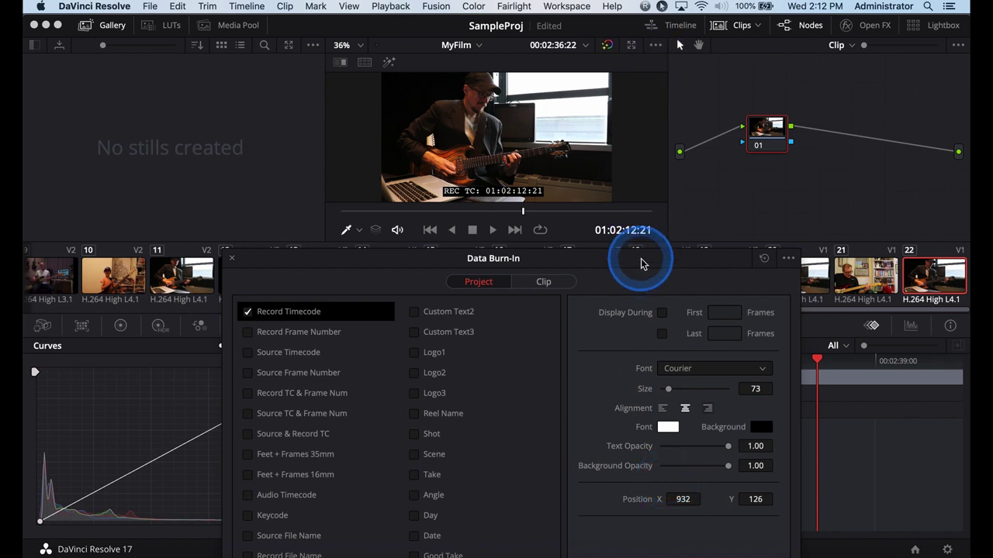
pyautogui.moveTo(641, 262); pyautogui.dragTo(496, 122)
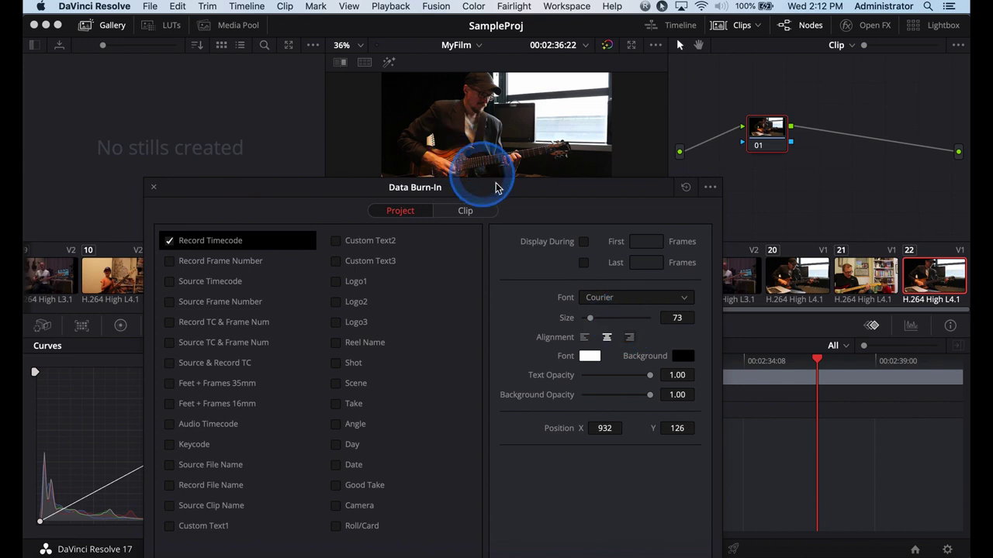
pyautogui.moveTo(496, 186)
pyautogui.mouseDown()
pyautogui.moveTo(504, 276)
pyautogui.moveTo(569, 199)
pyautogui.moveTo(548, 251)
pyautogui.moveTo(555, 221)
pyautogui.mouseUp()
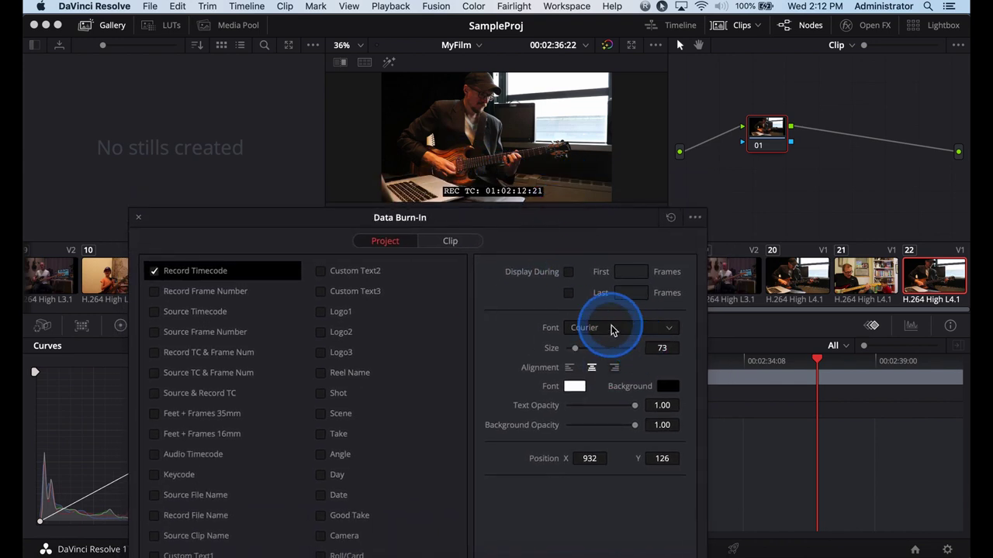
pyautogui.click(659, 348)
pyautogui.moveTo(661, 347); pyautogui.dragTo(657, 348)
pyautogui.click(139, 218)
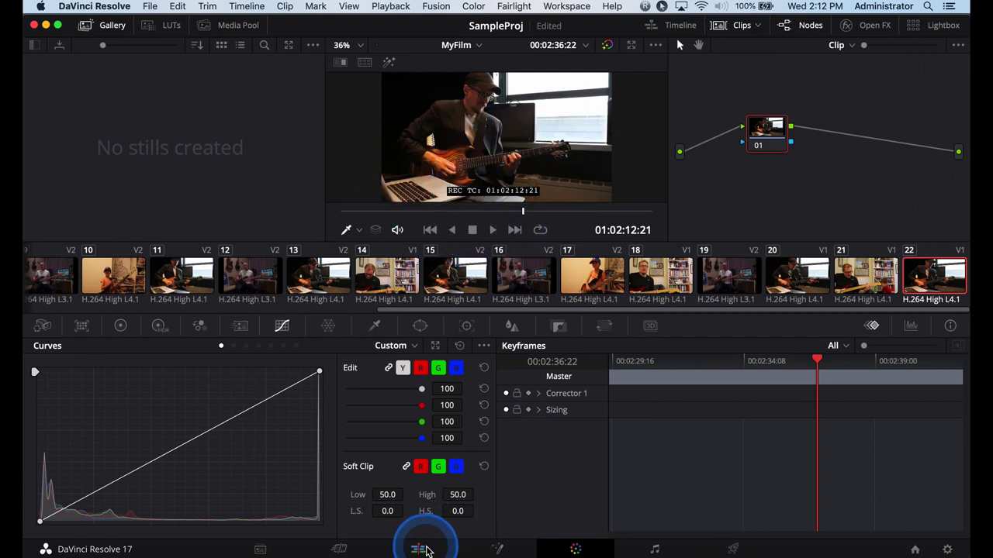
# - On the Edit page, shrink the slate text to size 60 and raise it to Position Y 581
pyautogui.click(418, 549)
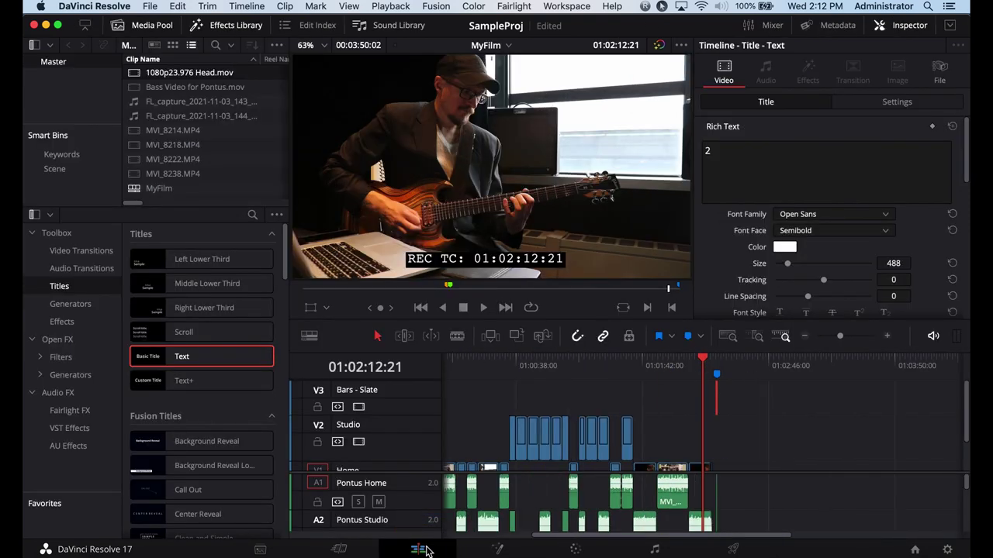
pyautogui.moveTo(598, 537); pyautogui.dragTo(492, 537)
pyautogui.click(580, 367)
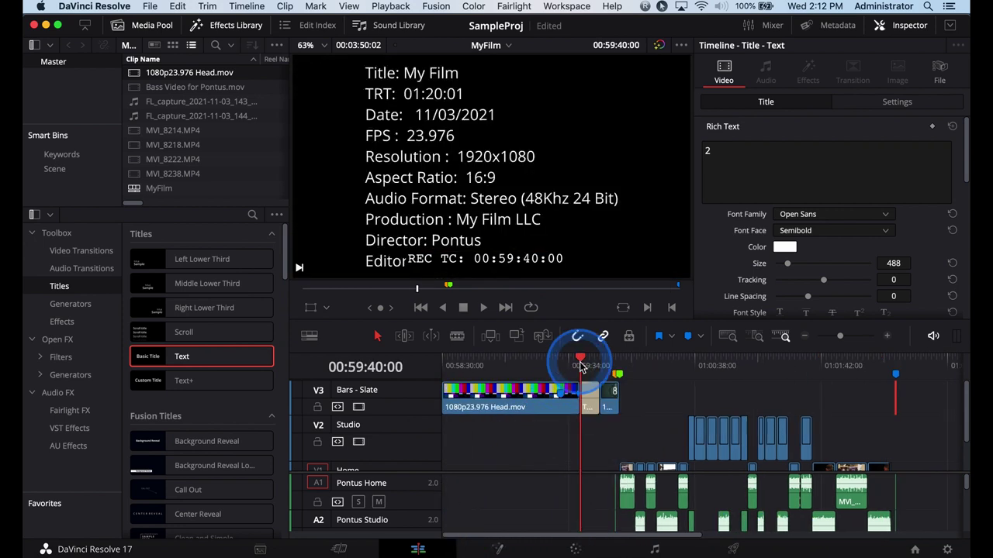
pyautogui.moveTo(564, 364); pyautogui.dragTo(594, 363)
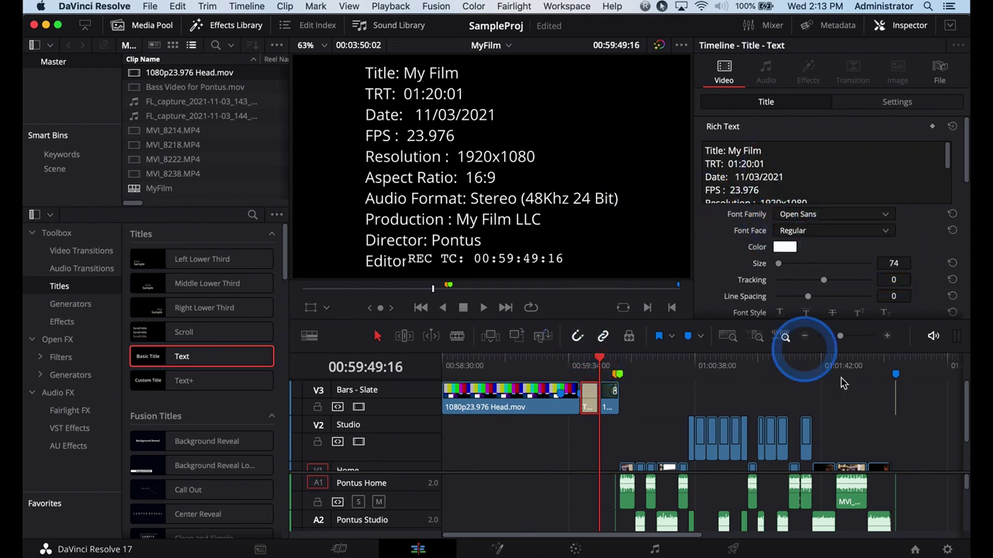
pyautogui.moveTo(893, 263); pyautogui.dragTo(884, 263)
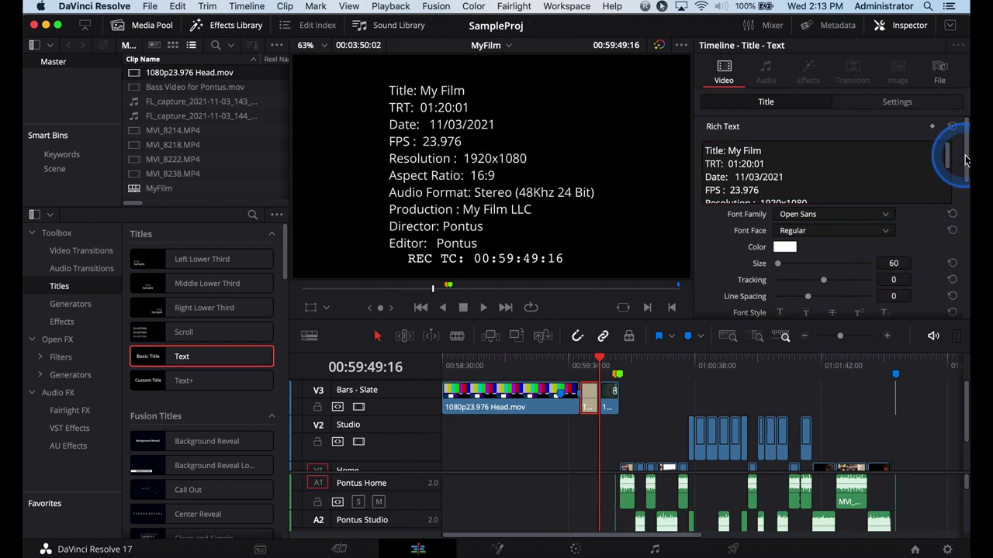
pyautogui.moveTo(966, 159); pyautogui.dragTo(965, 201)
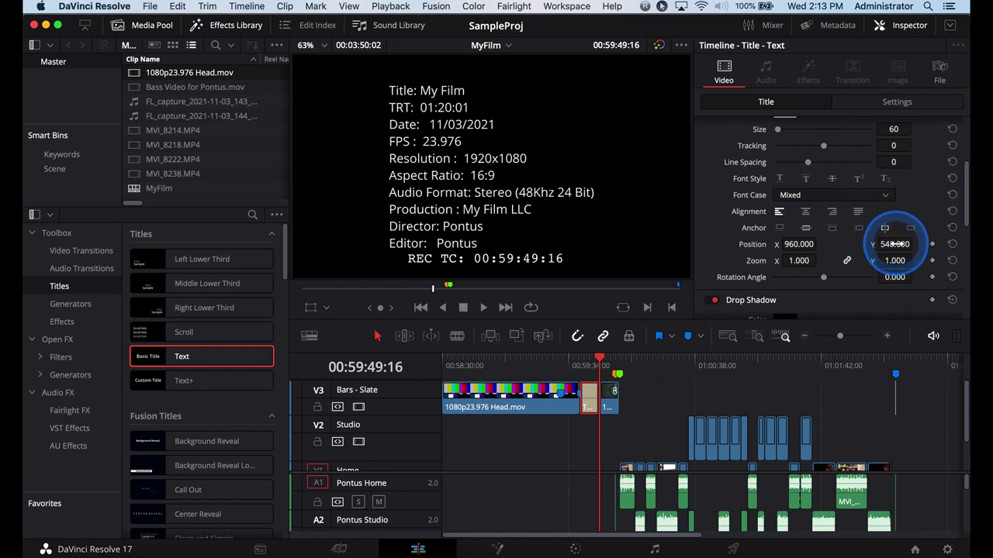
pyautogui.moveTo(894, 244)
pyautogui.mouseDown()
pyautogui.moveTo(906, 245)
pyautogui.moveTo(898, 249)
pyautogui.mouseUp()
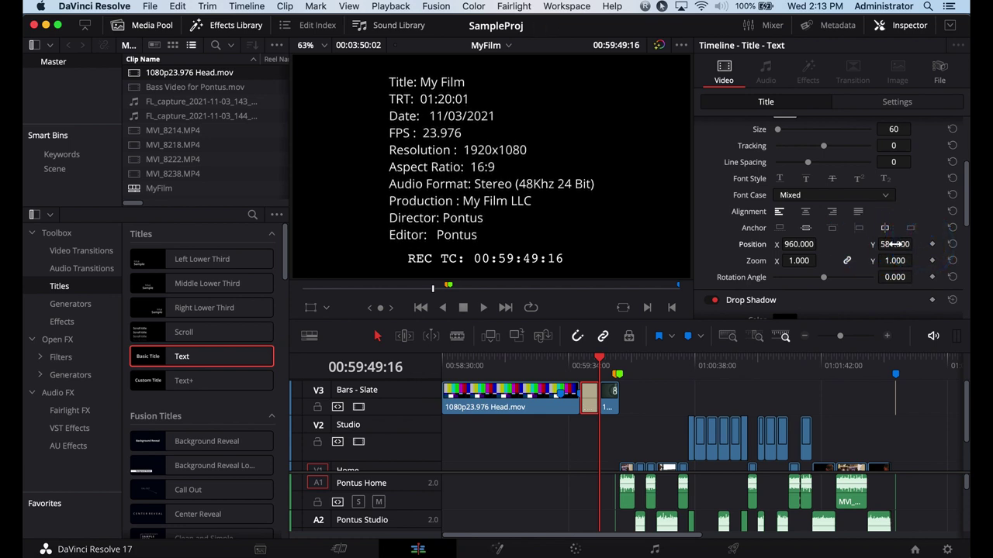
# - Play from the head 2-pop at 00:59:58:00 into program start, then go to the Deliver page
pyautogui.click(615, 363)
pyautogui.press('space')
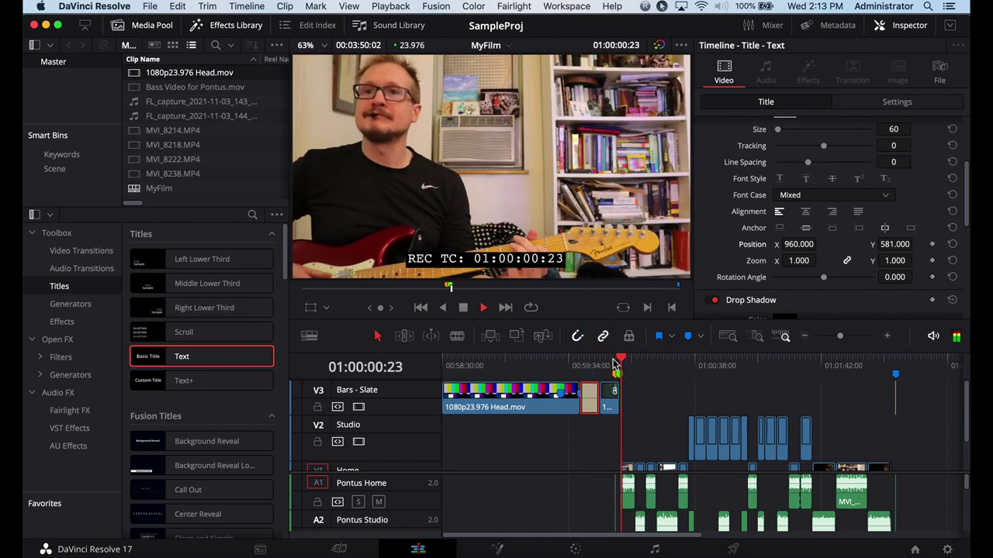
pyautogui.press('space')
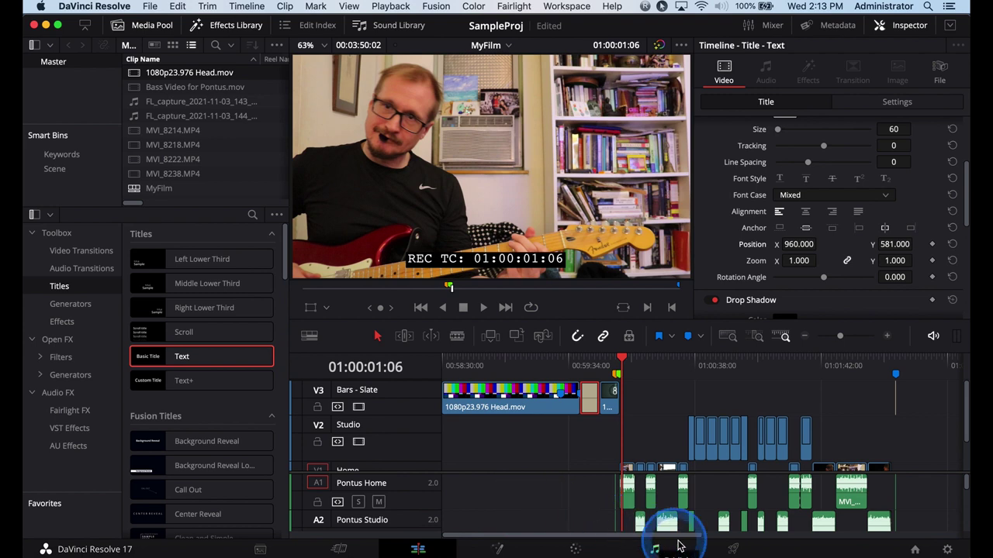
pyautogui.click(732, 549)
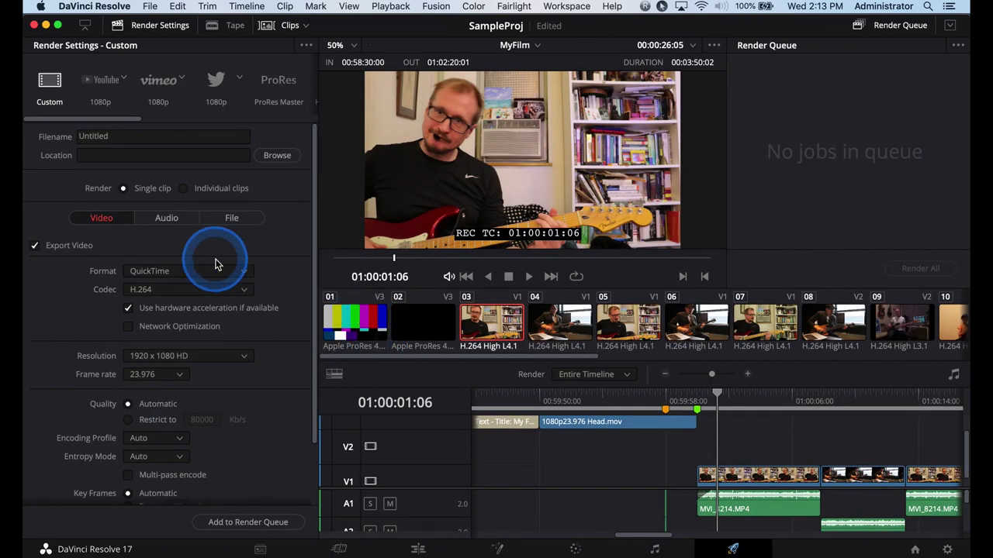
# - Name the render MyFilmReference_HD and keep the resolution at 1920 x 1080 HD
pyautogui.click(118, 136)
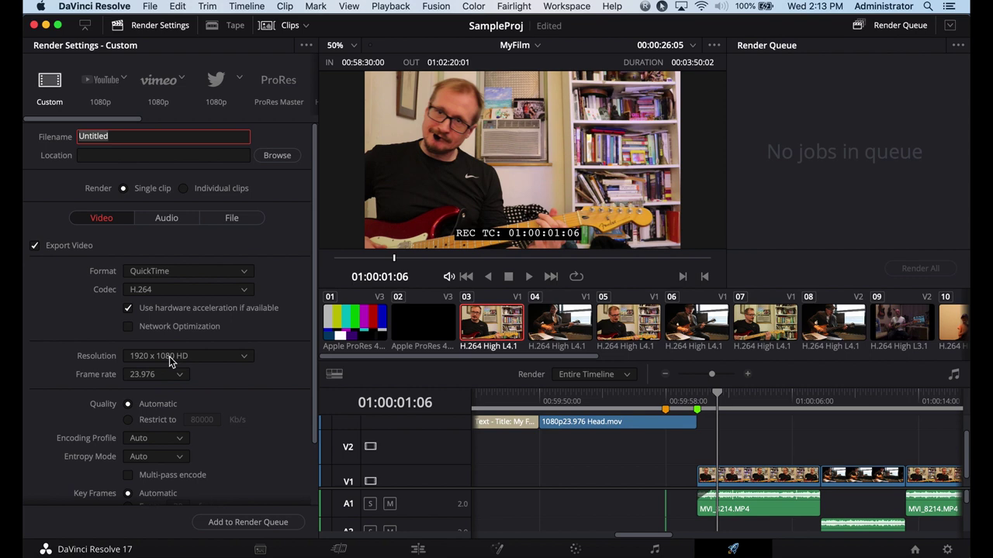
pyautogui.click(169, 356)
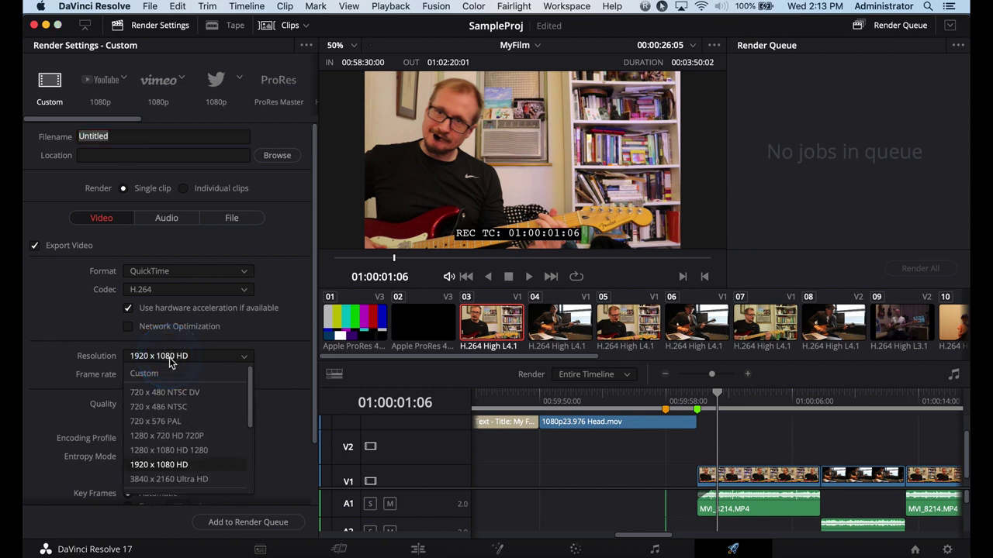
pyautogui.moveTo(170, 451)
pyautogui.mouseDown()
pyautogui.moveTo(176, 441)
pyautogui.moveTo(171, 471)
pyautogui.mouseUp()
pyautogui.click(170, 471)
pyautogui.write('MyFilmReference_HD')
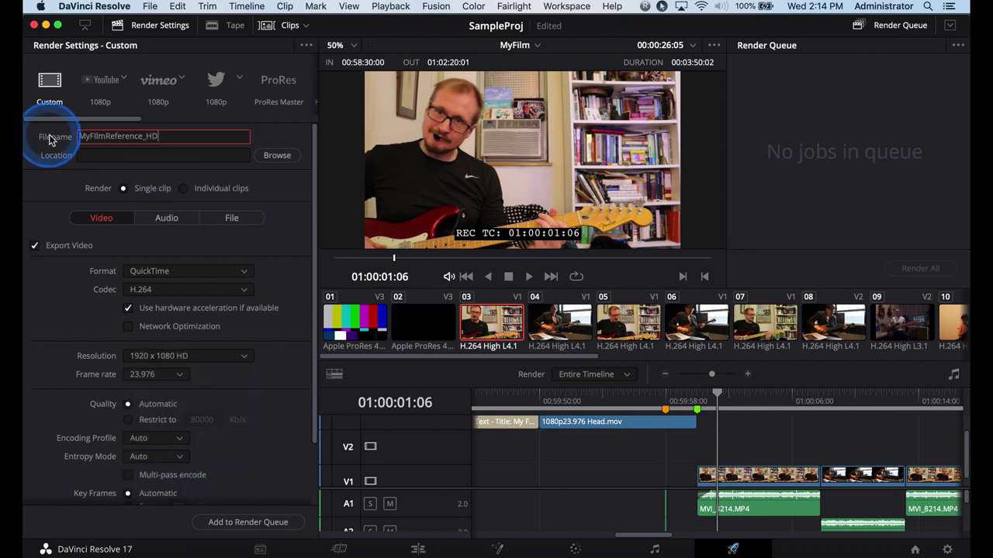
# - Set the audio bit depth to 24 and show the Video render settings
pyautogui.click(159, 218)
pyautogui.click(139, 301)
pyautogui.click(138, 332)
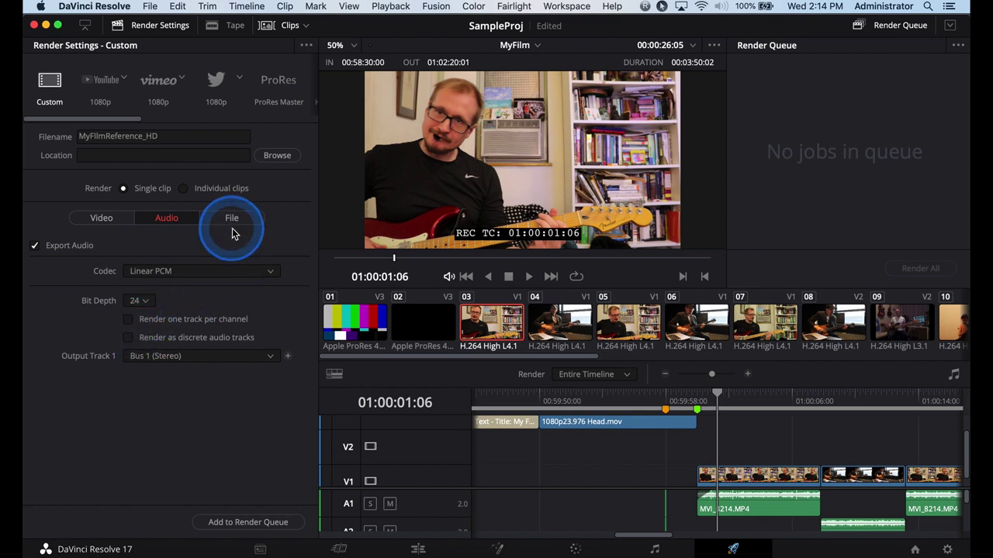
pyautogui.click(122, 221)
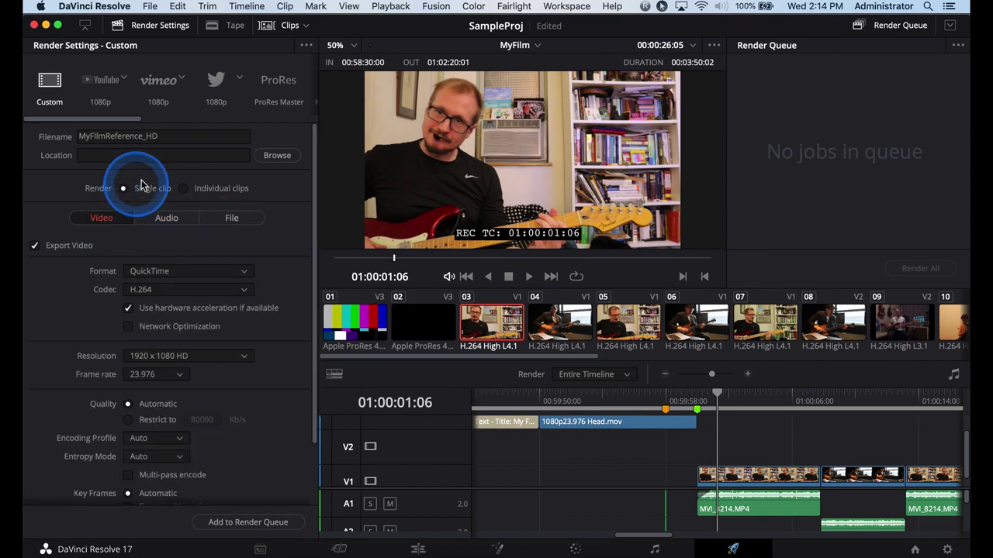
# - Create Movies/MyFilmDelivery/Reference Media and set it as the render location
pyautogui.click(287, 167)
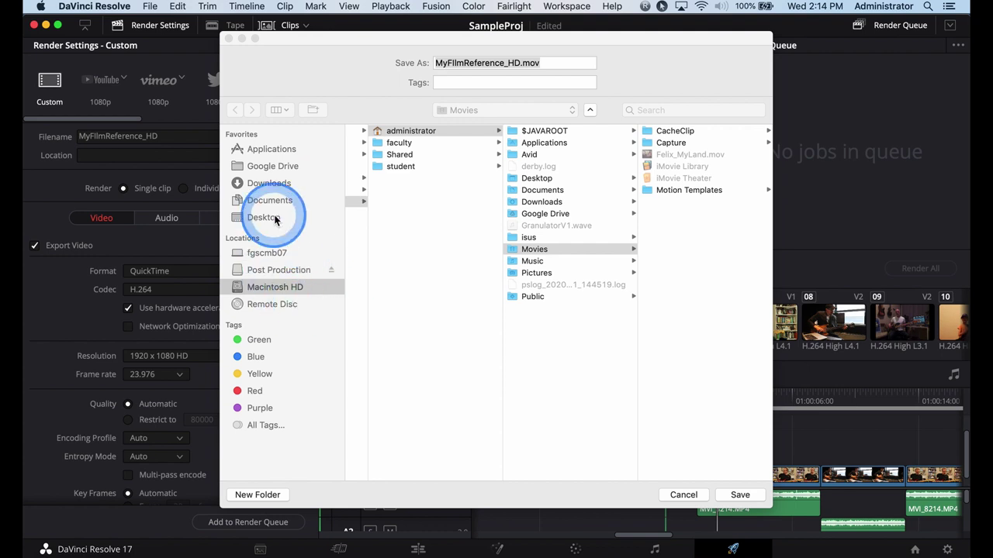
pyautogui.click(258, 497)
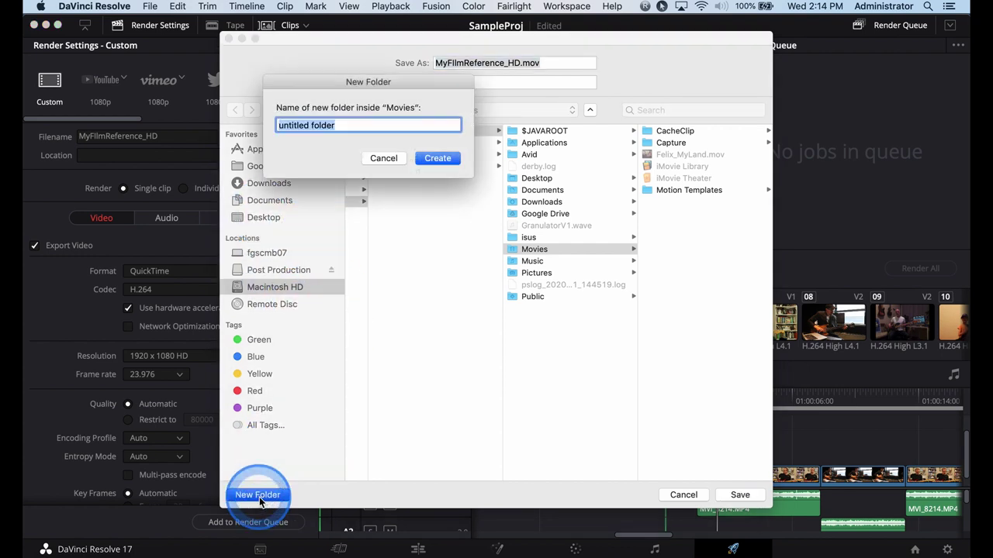
pyautogui.write('MyFilm')
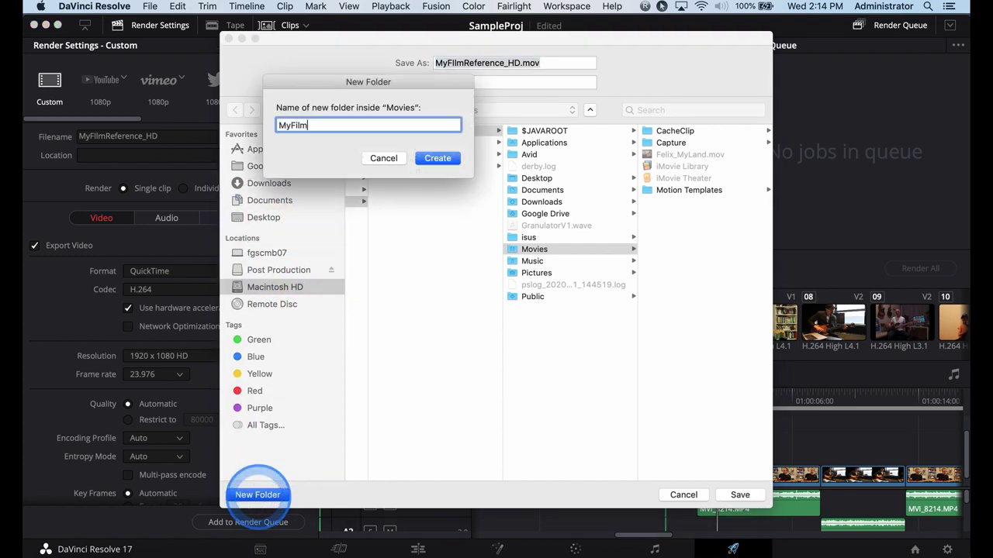
pyautogui.write('Delivery')
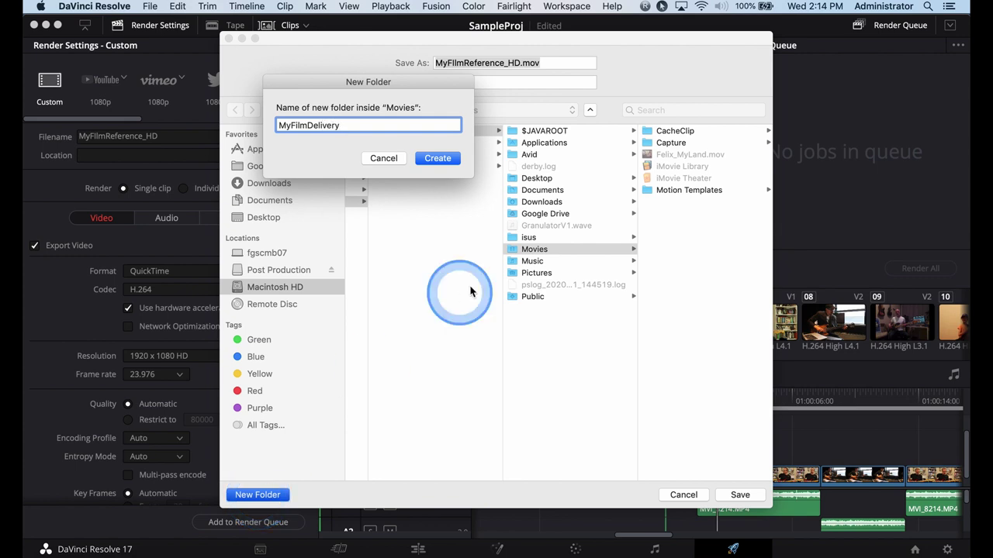
pyautogui.click(437, 158)
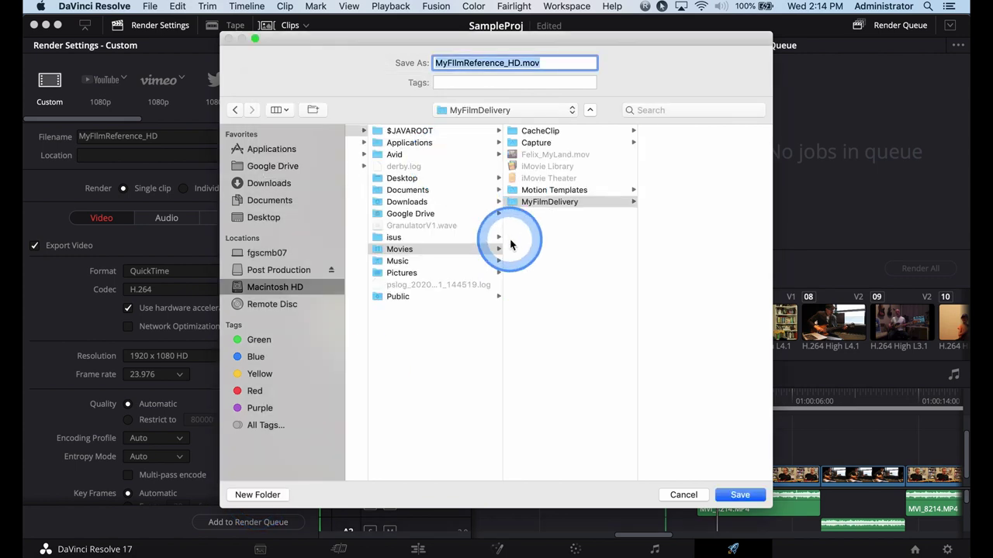
pyautogui.click(256, 496)
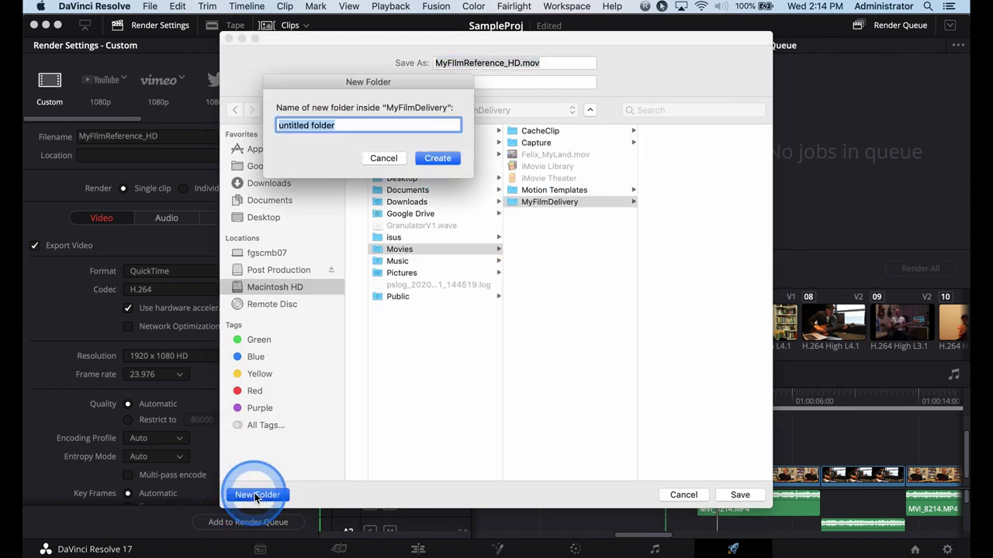
pyautogui.write('Reference Media')
pyautogui.press('Return')
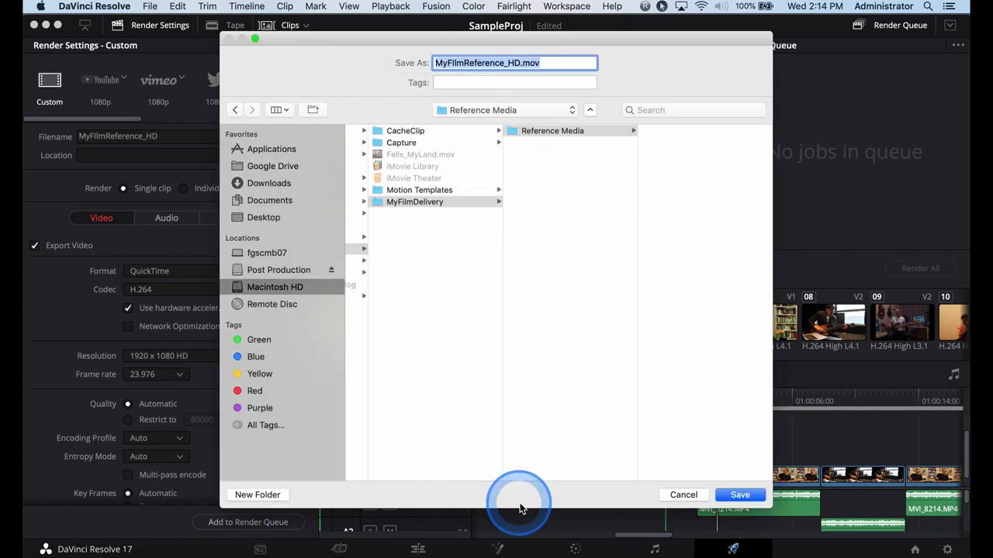
pyautogui.click(740, 497)
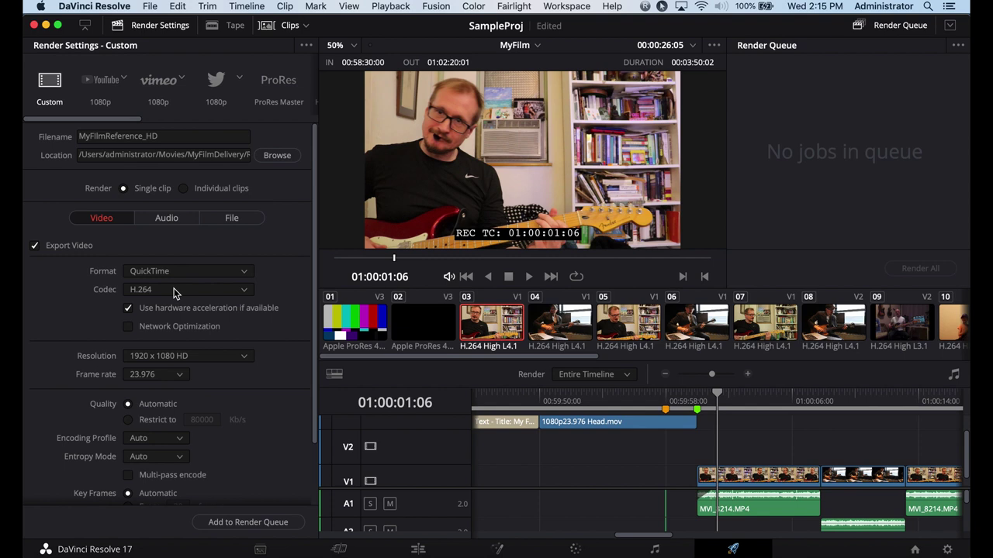
# - Set the codec to Apple ProRes 422 Proxy and add the HD reference job to the Render Queue
pyautogui.click(173, 289)
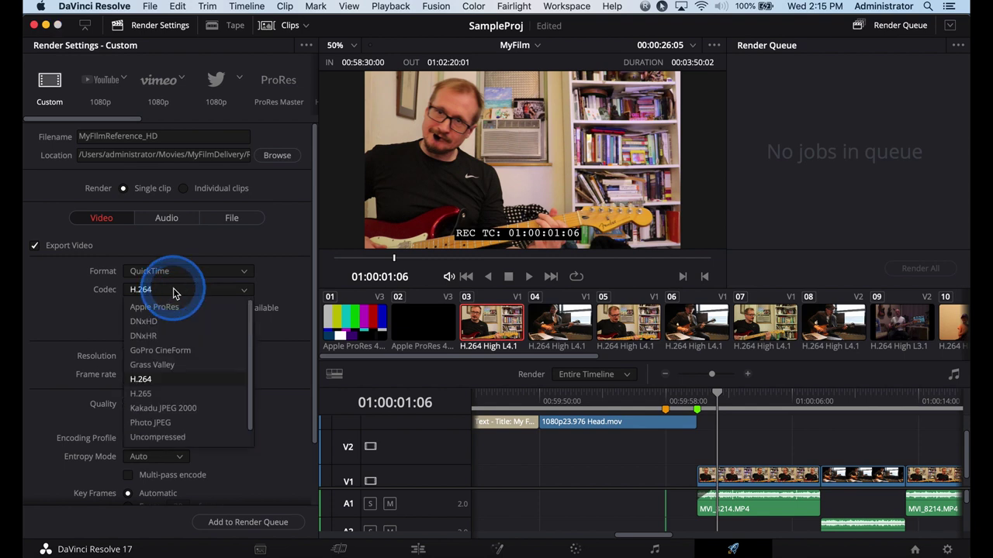
pyautogui.click(155, 379)
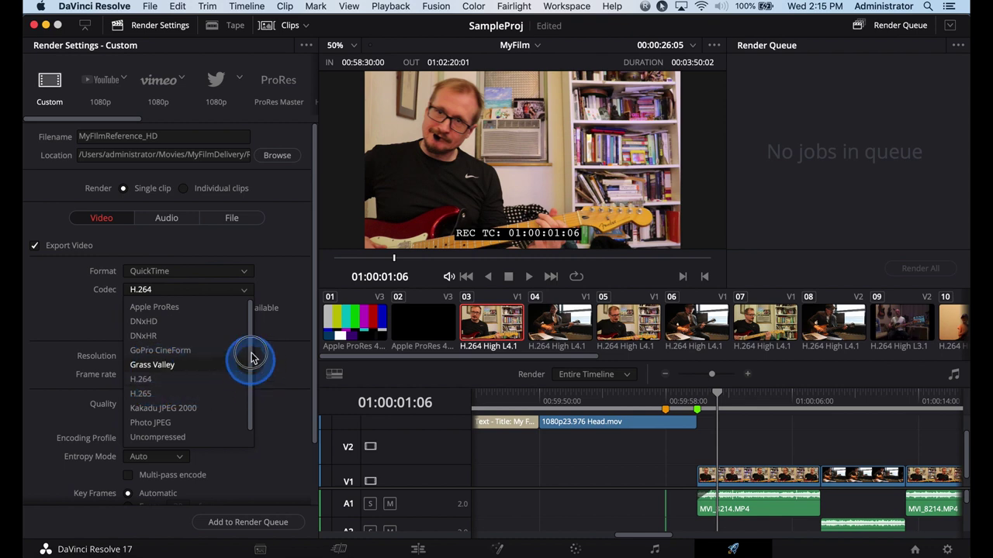
pyautogui.click(175, 307)
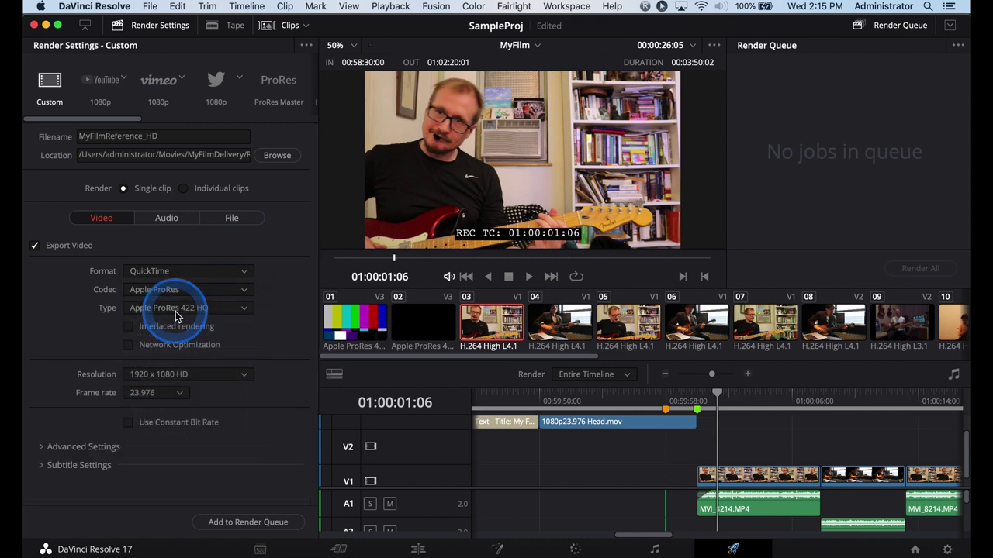
pyautogui.click(227, 309)
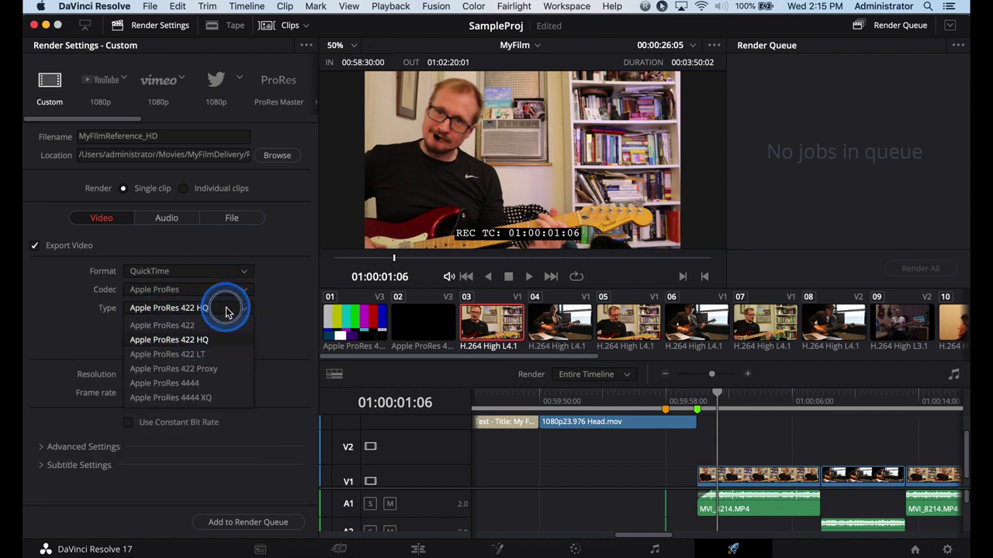
pyautogui.click(209, 370)
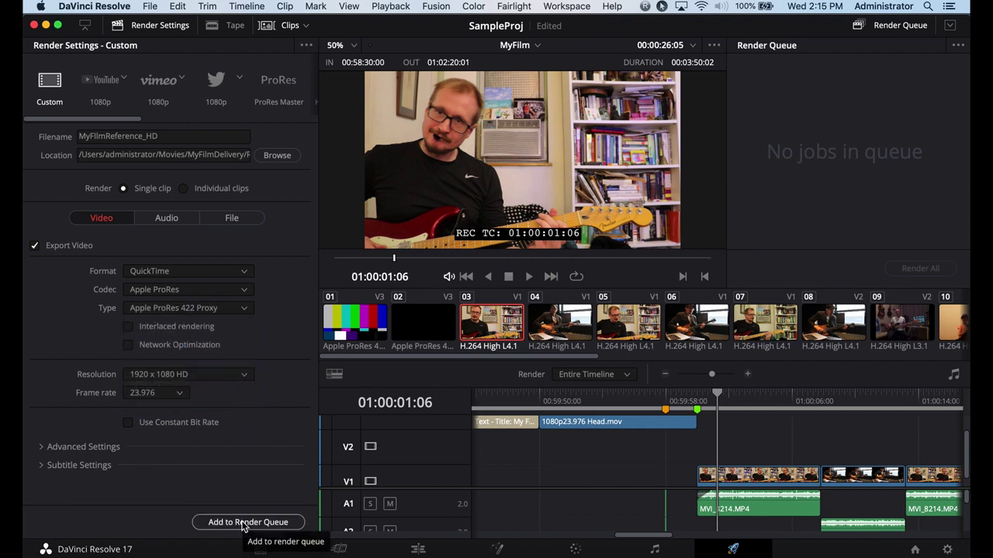
pyautogui.click(243, 523)
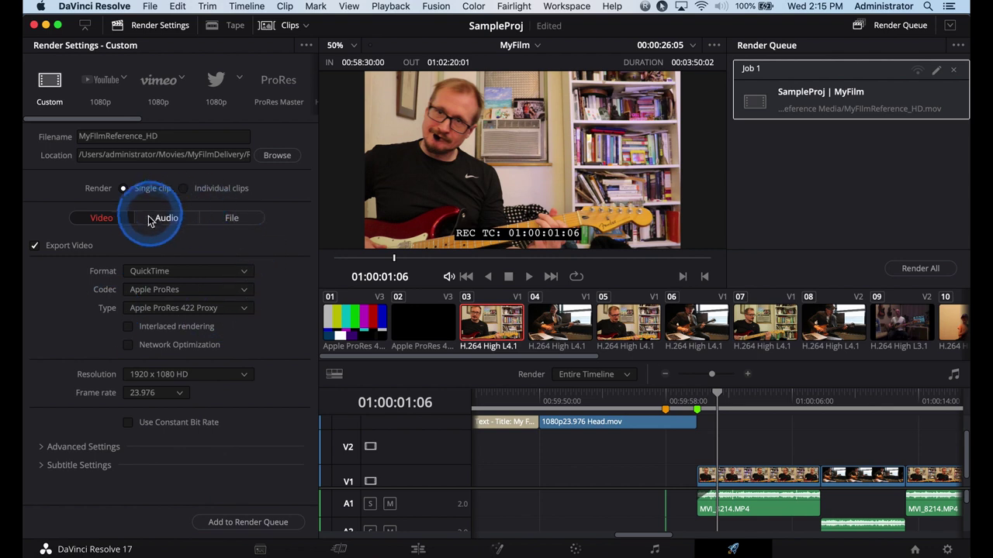
# - Rename the job MyFilmReference_720P, set 1280 x 720 resolution, and queue it as a second job
pyautogui.click(158, 137)
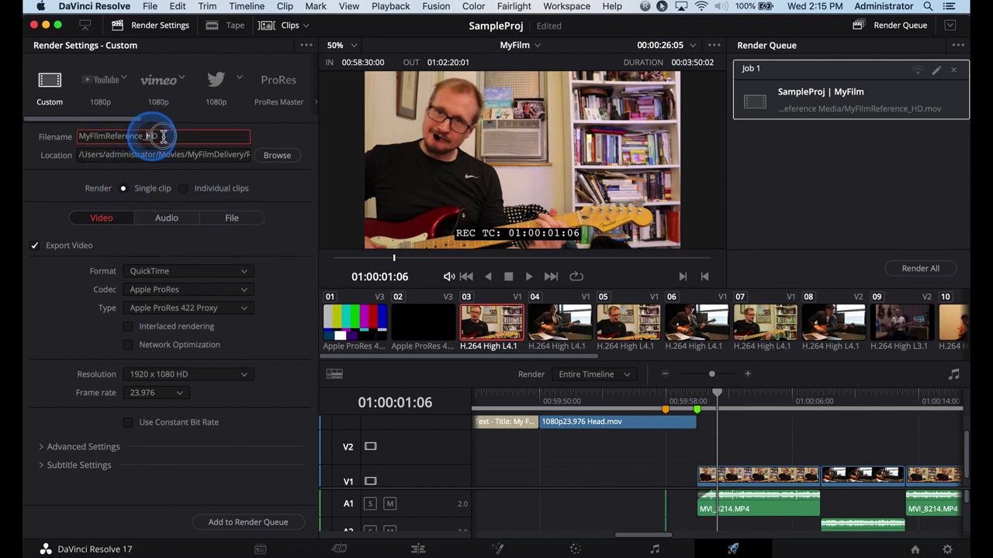
pyautogui.press('BackSpace')
pyautogui.press('BackSpace')
pyautogui.write('720P')
pyautogui.click(218, 381)
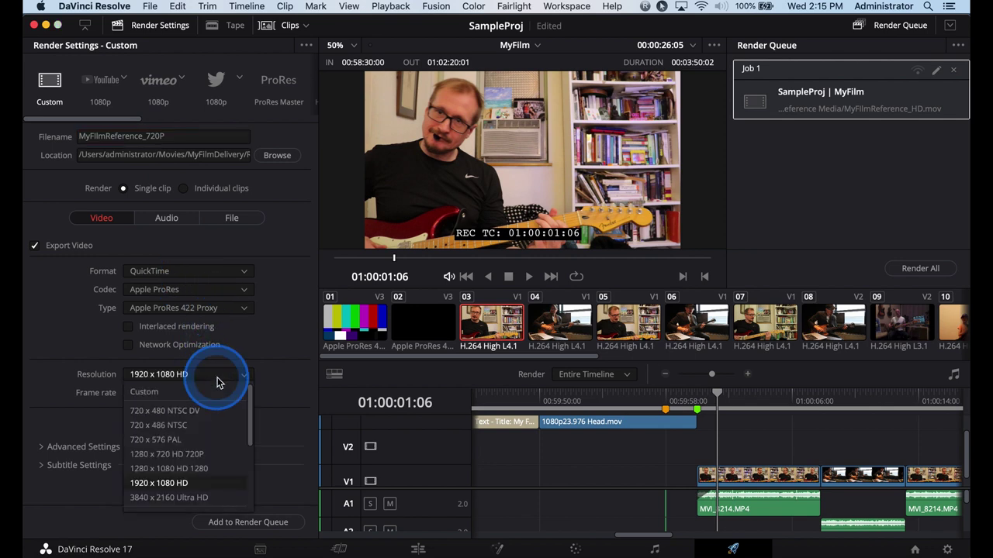
pyautogui.click(208, 433)
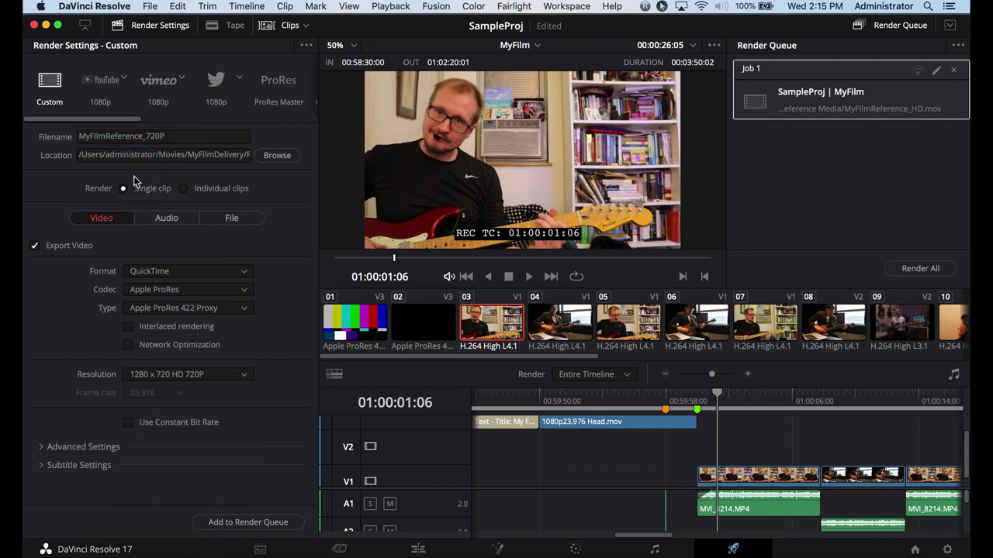
pyautogui.click(245, 523)
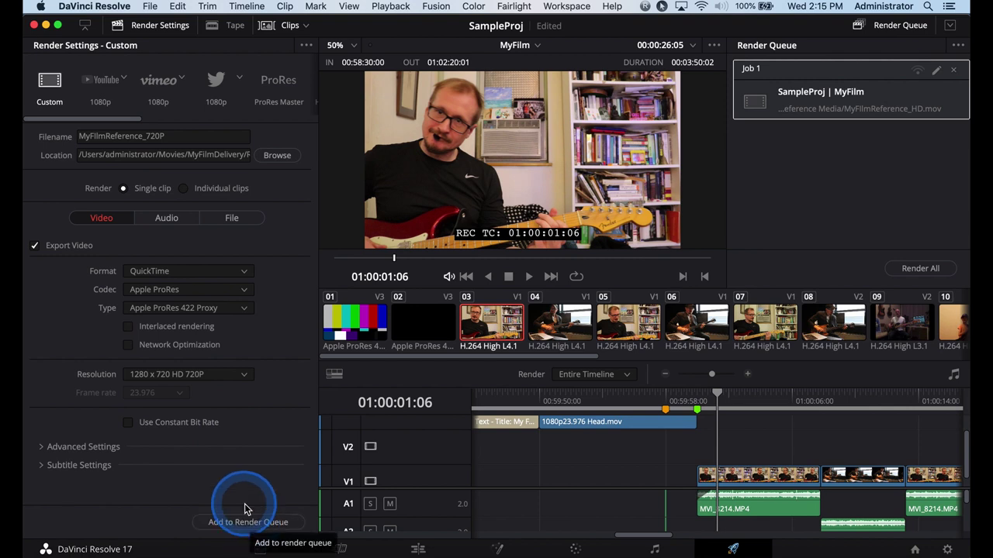
pyautogui.click(245, 523)
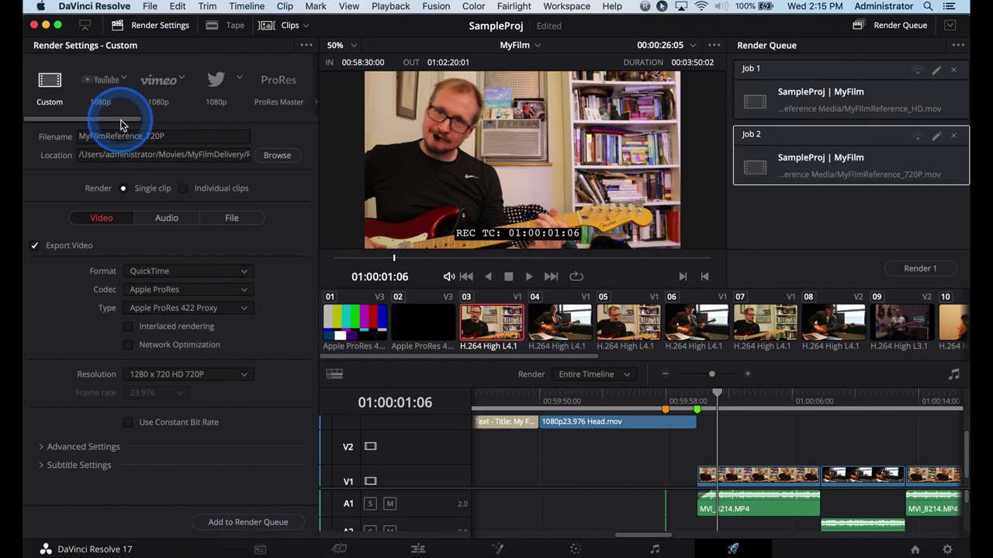
# - Select and apply the AVID AAF render preset
pyautogui.click(185, 126)
pyautogui.click(184, 124)
pyautogui.click(185, 124)
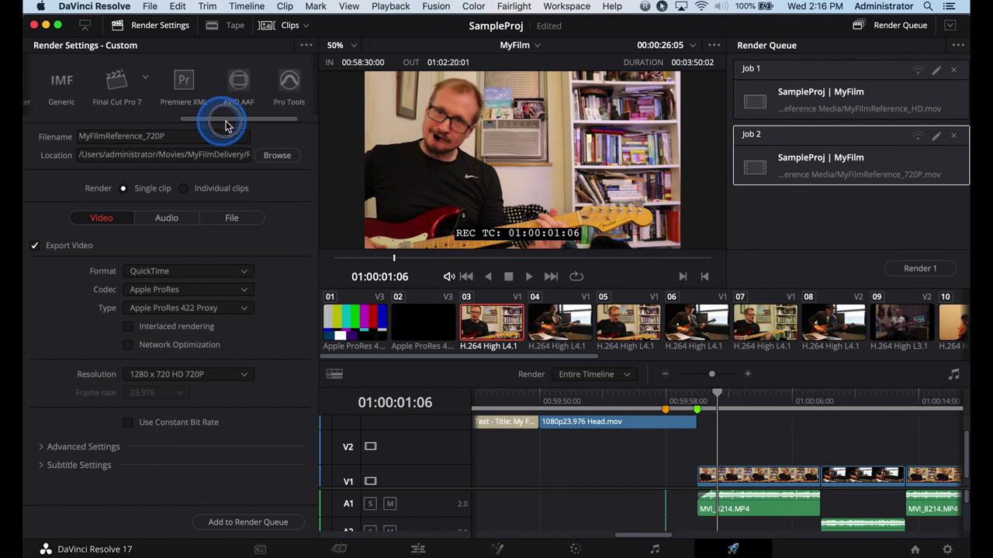
pyautogui.click(241, 81)
pyautogui.click(190, 84)
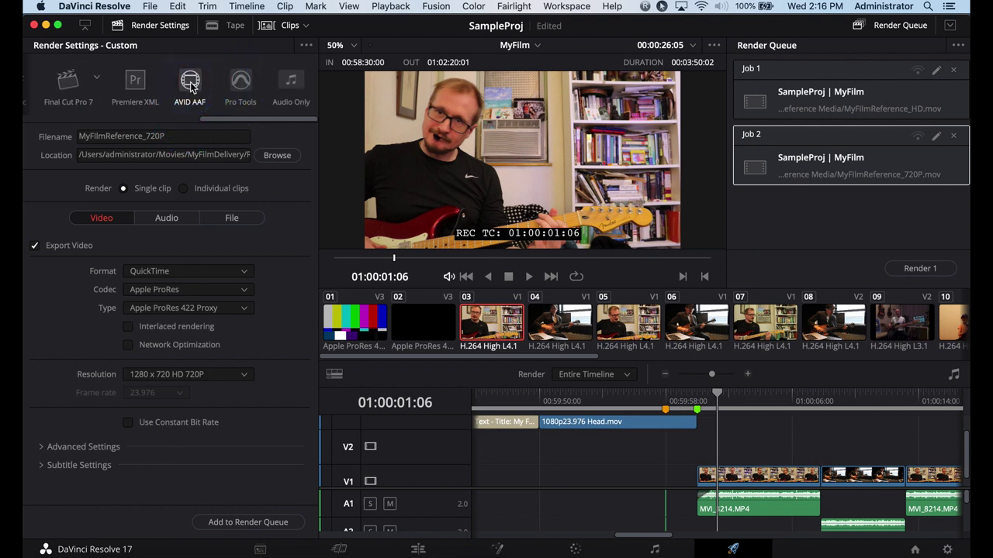
pyautogui.click(192, 86)
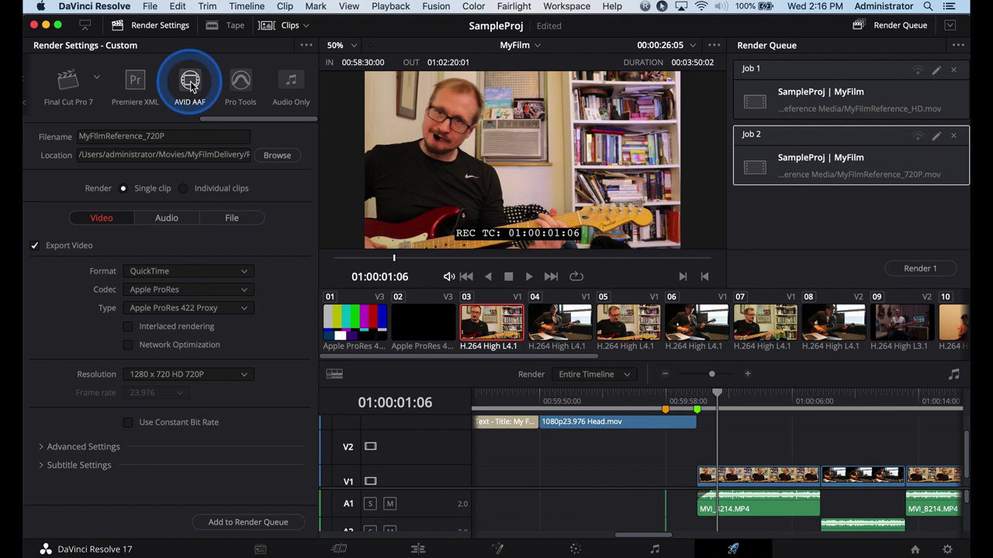
# - Replace the render file name with a MyFilm AAF name and reapply the AVID AAF preset
pyautogui.click(66, 136)
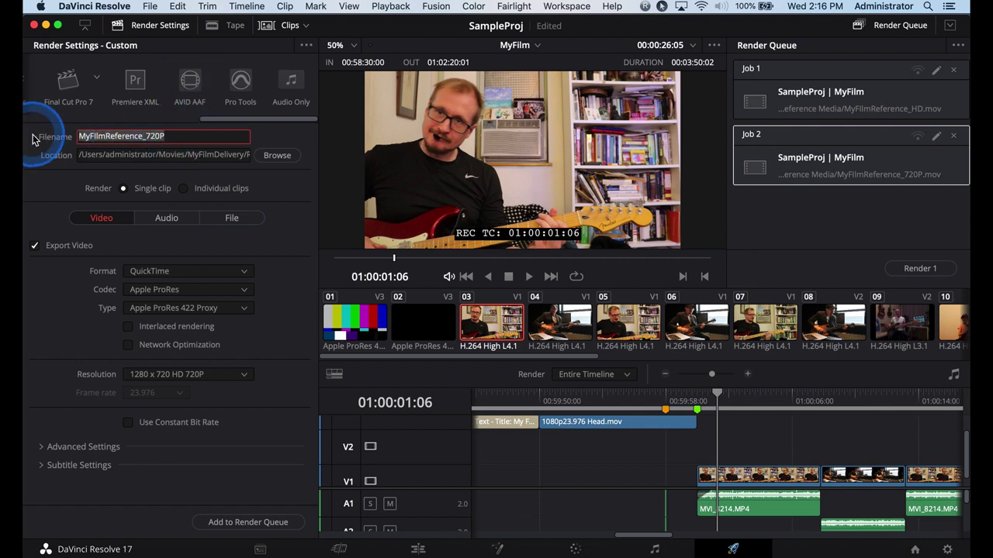
pyautogui.write('Myfilm')
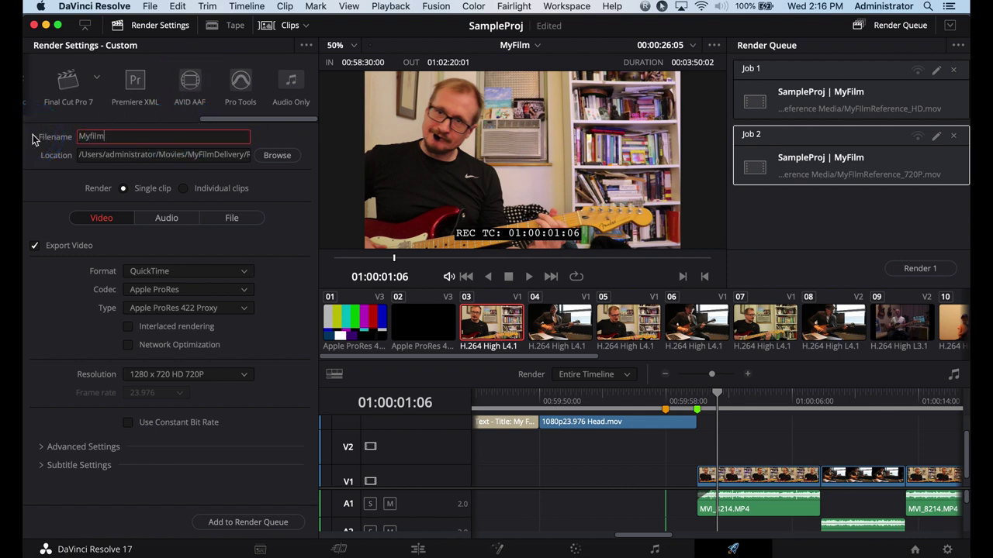
pyautogui.click(34, 138)
pyautogui.write('mAAF')
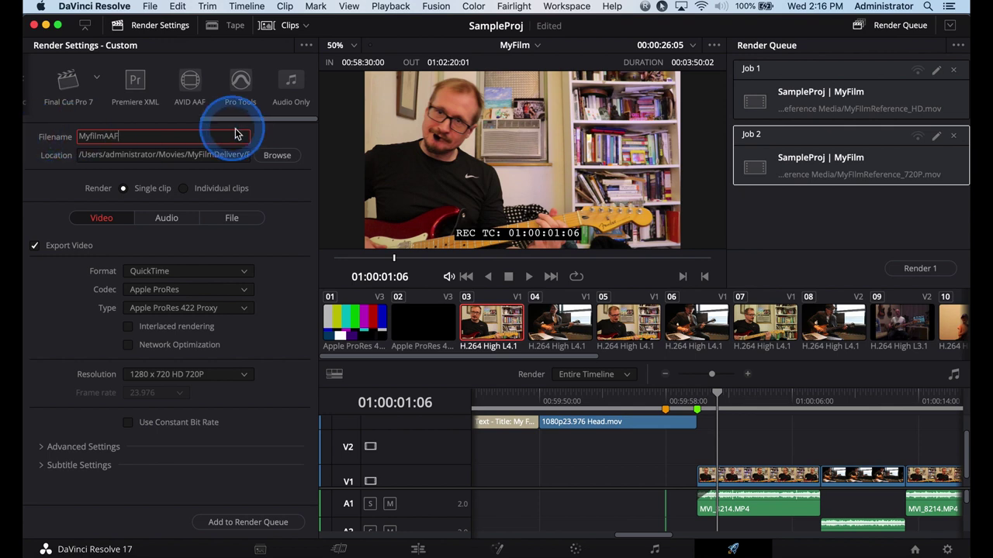
pyautogui.click(191, 82)
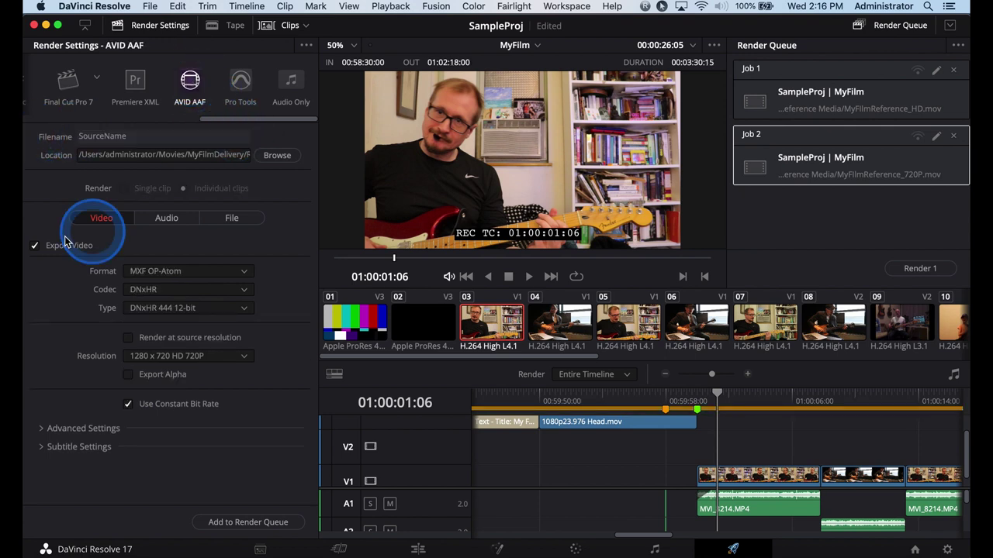
# - Turn off video export and set the audio format to MXF OP-Atom with Linear PCM
pyautogui.click(35, 246)
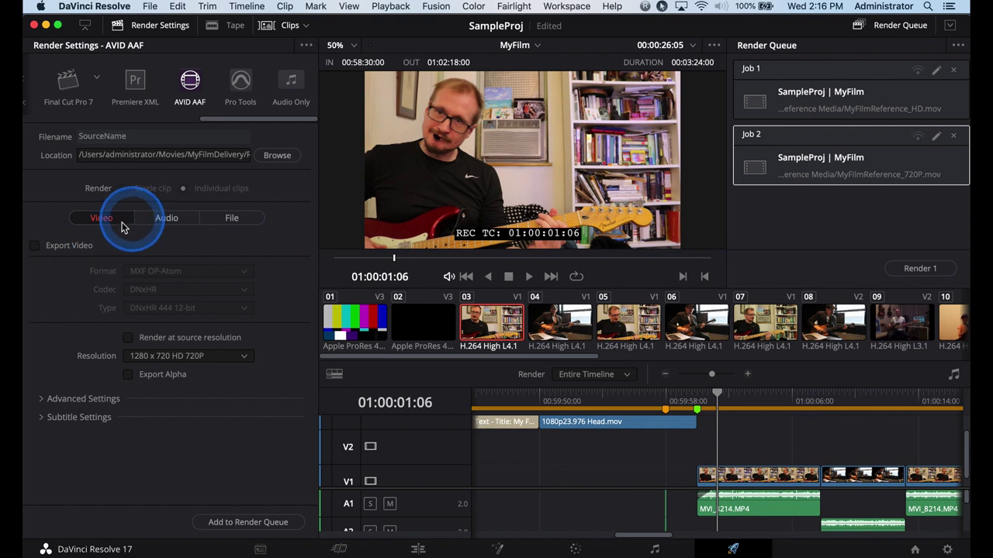
pyautogui.click(169, 219)
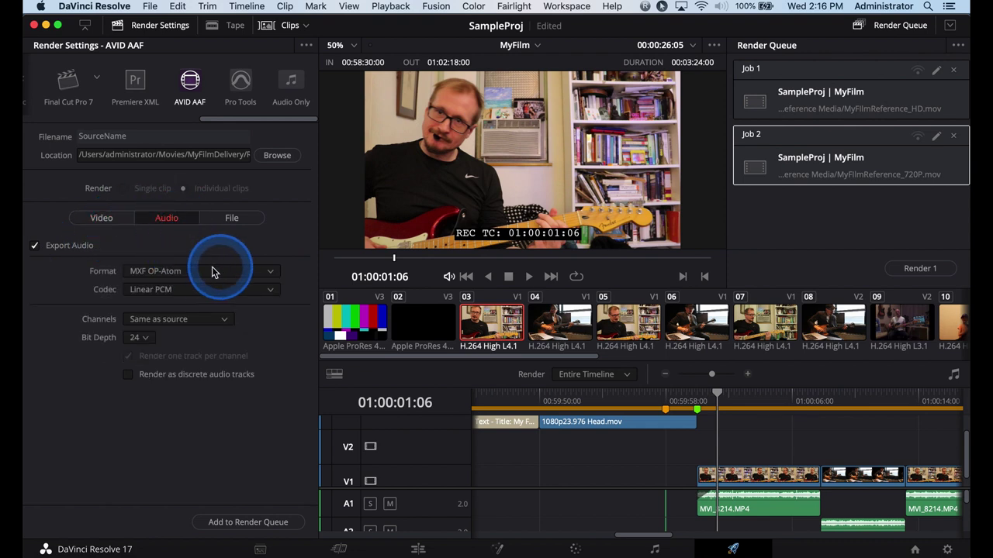
pyautogui.click(219, 272)
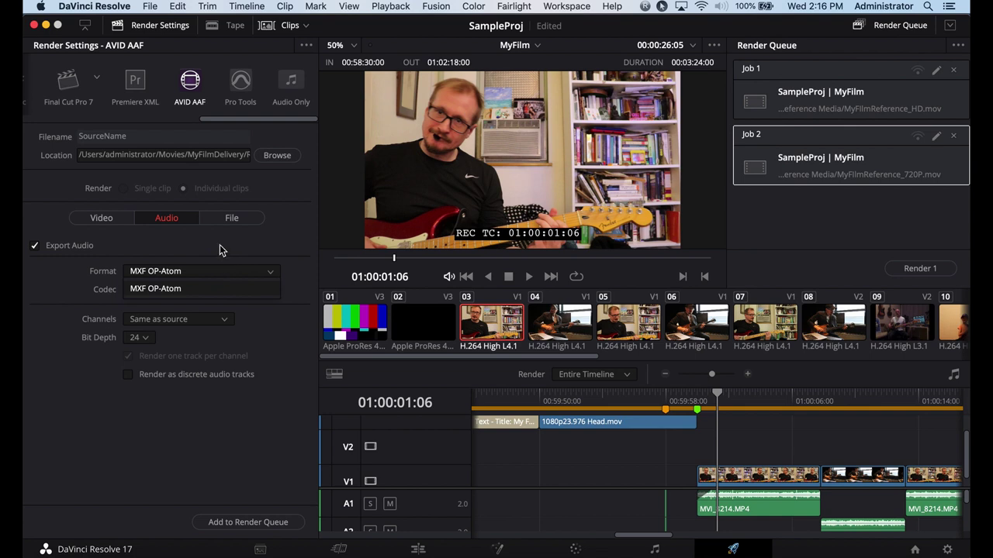
pyautogui.click(190, 90)
pyautogui.click(155, 248)
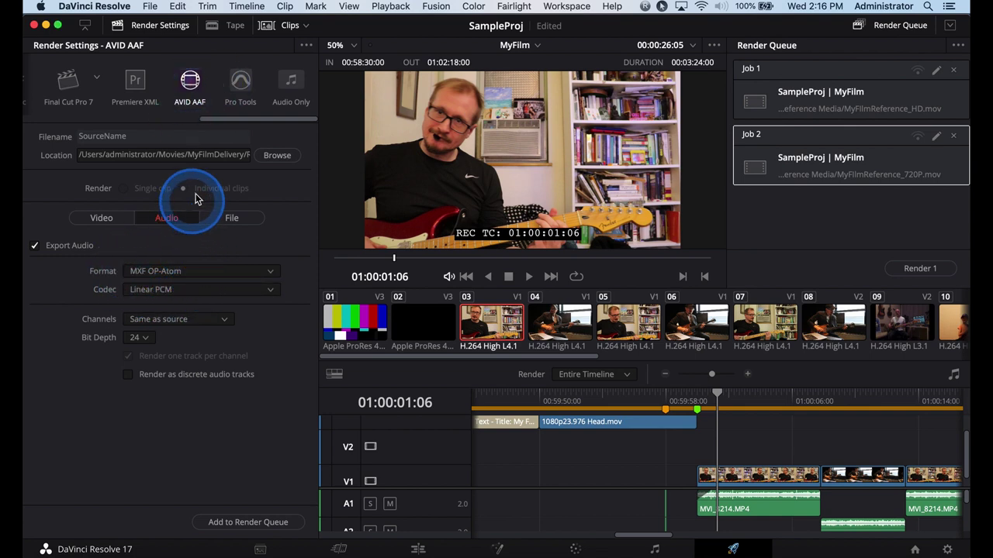
# - Switch to the Pro Tools preset and set its audio codec to Embedded in AAF
pyautogui.click(240, 81)
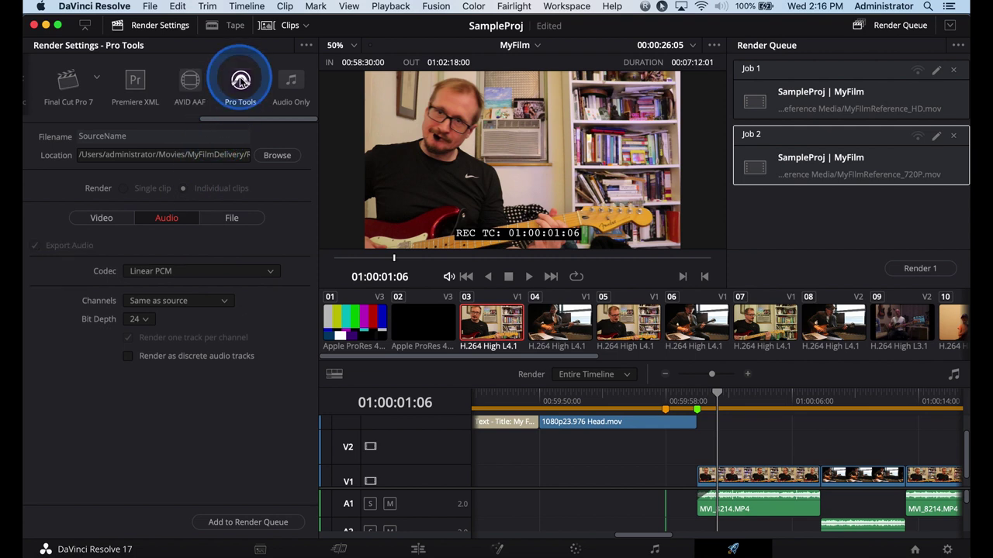
pyautogui.click(181, 271)
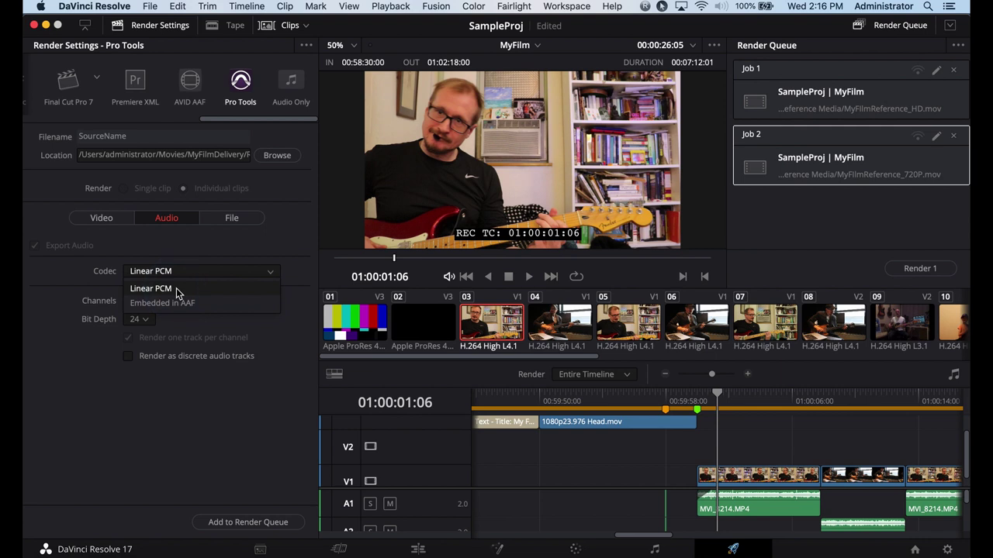
pyautogui.click(178, 305)
pyautogui.click(184, 246)
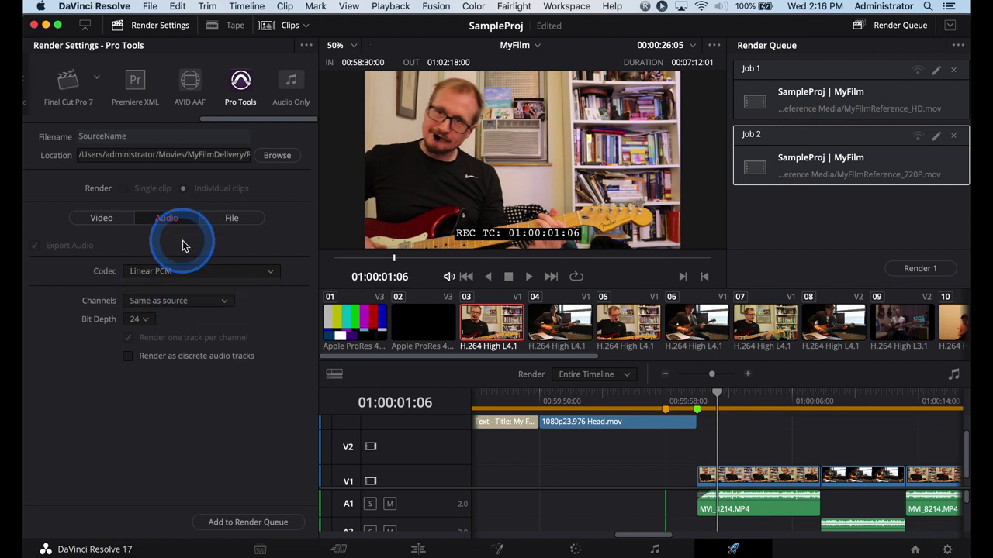
pyautogui.click(194, 270)
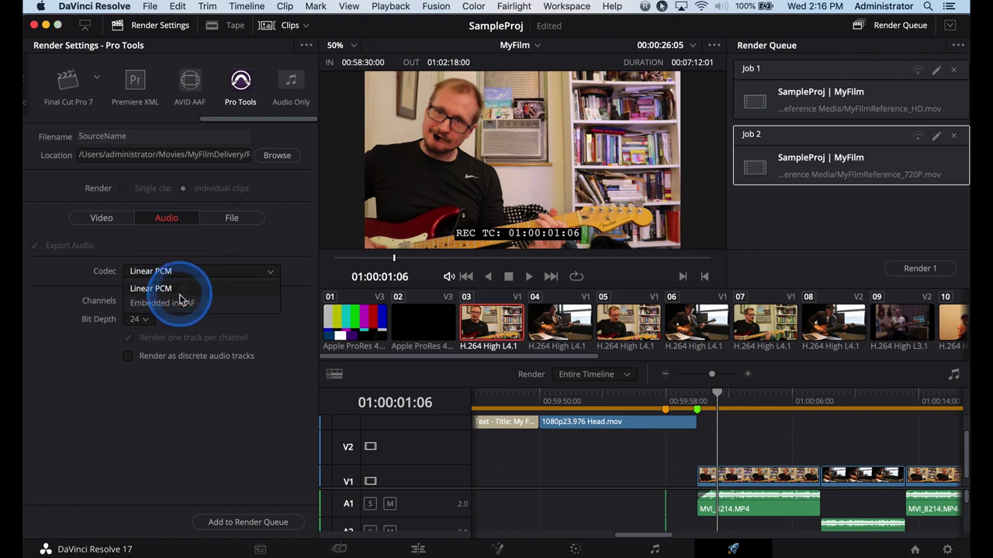
pyautogui.click(178, 306)
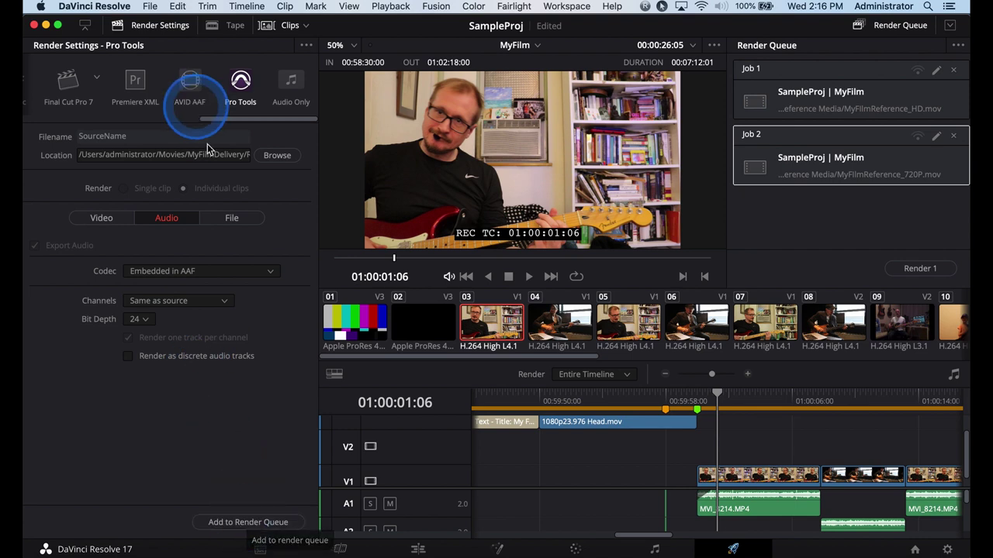
pyautogui.click(230, 222)
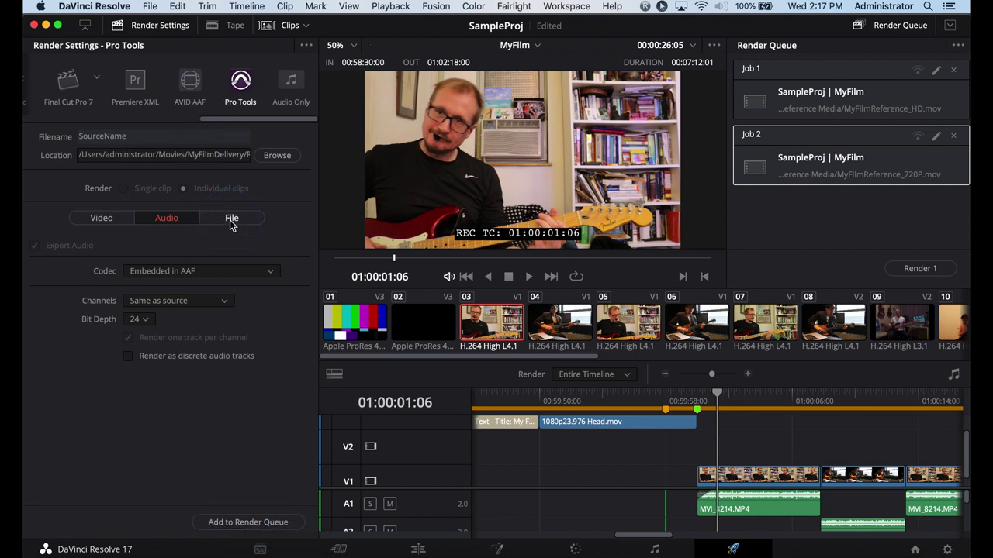
# - Create an AAF_EXPORT folder inside MyFilmDelivery and use it as the render location
pyautogui.click(231, 222)
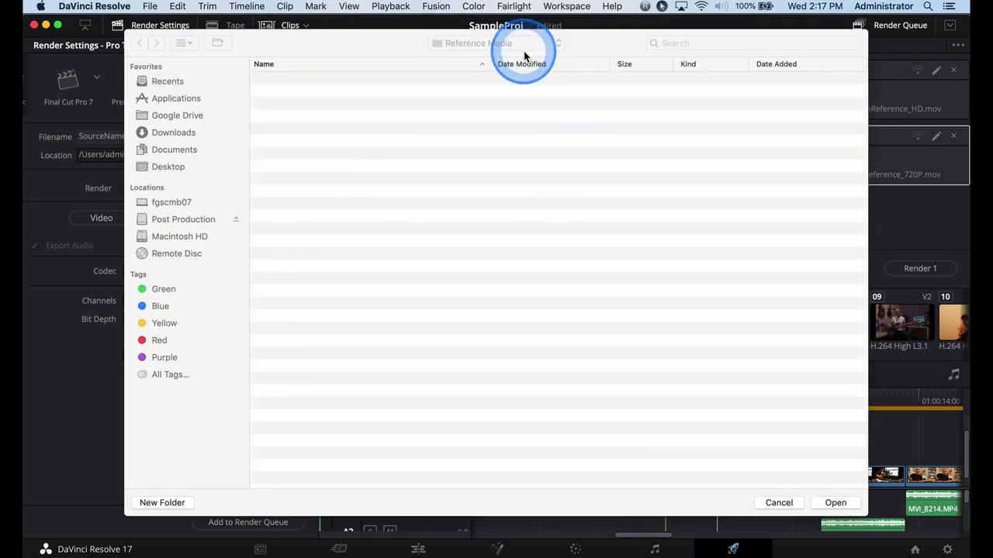
pyautogui.click(523, 44)
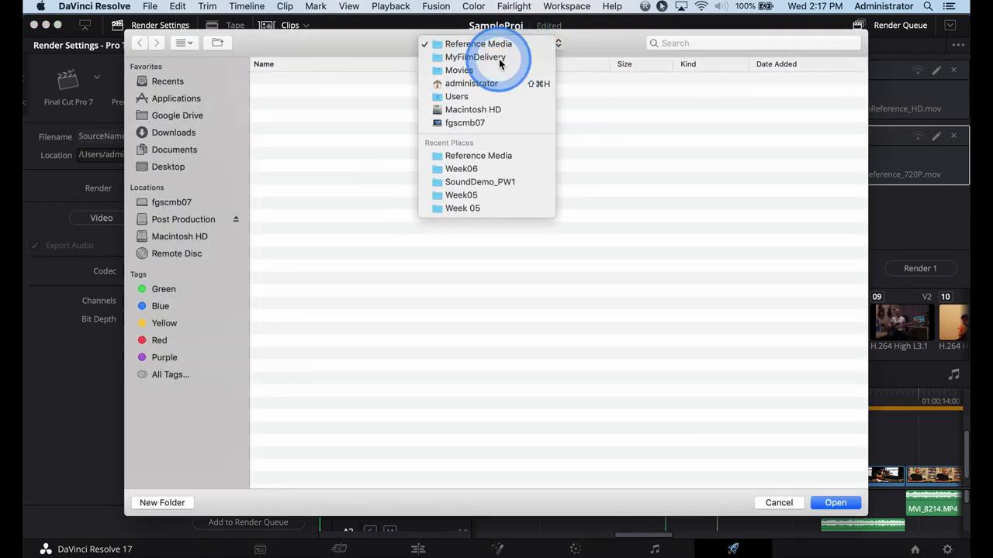
pyautogui.click(524, 56)
pyautogui.click(182, 504)
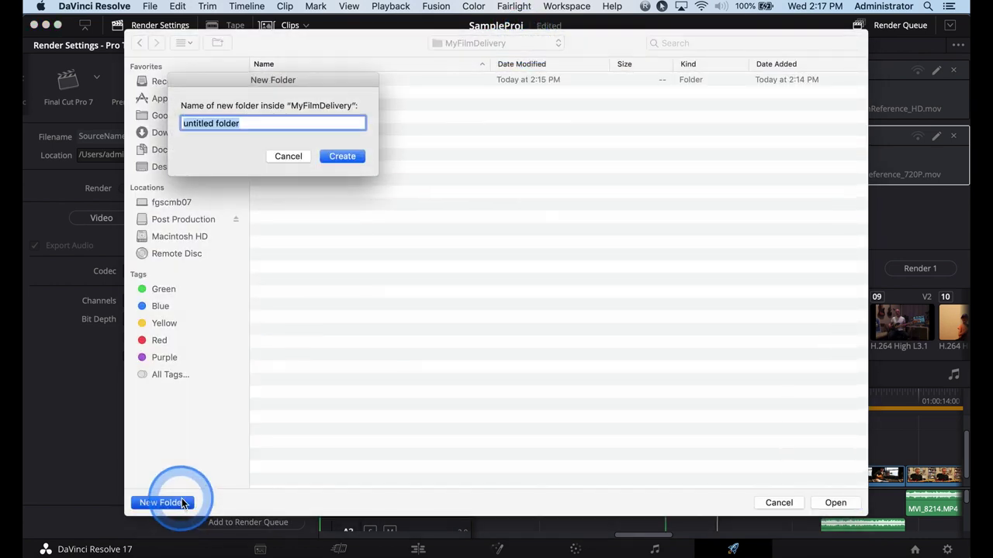
pyautogui.write('AAF')
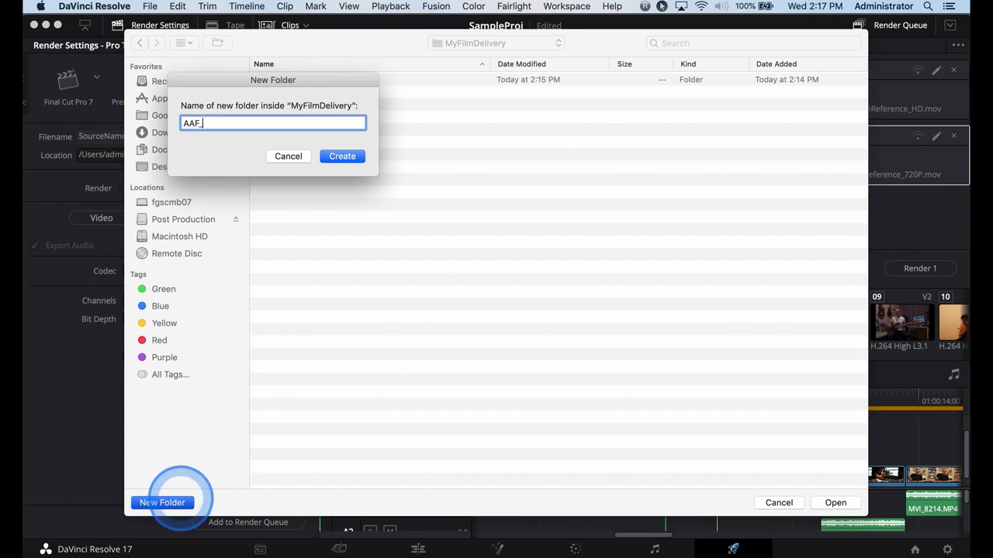
pyautogui.write('_EXPORT')
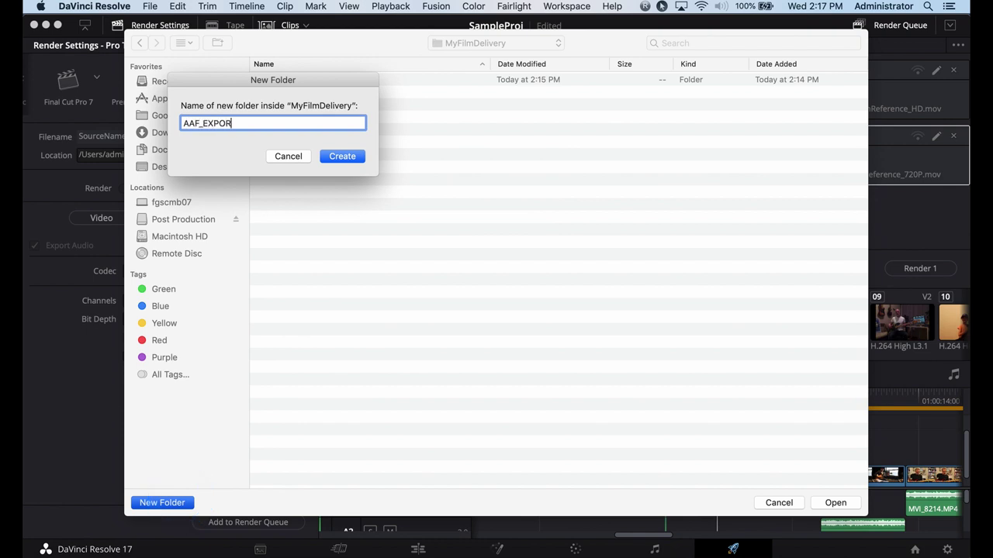
pyautogui.click(345, 166)
pyautogui.click(829, 502)
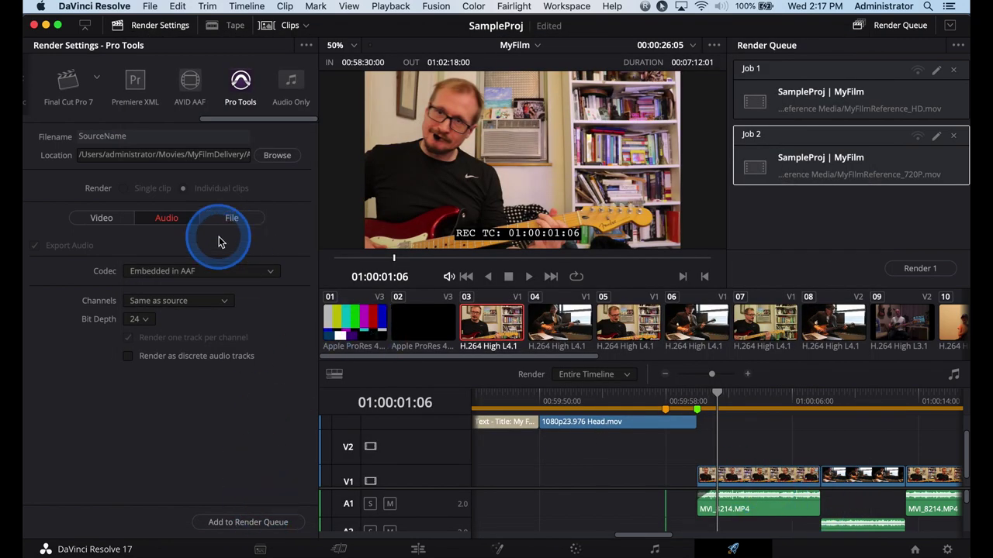
# - Add the Pro Tools AAF export as Job 3, select all jobs and render them
pyautogui.click(262, 528)
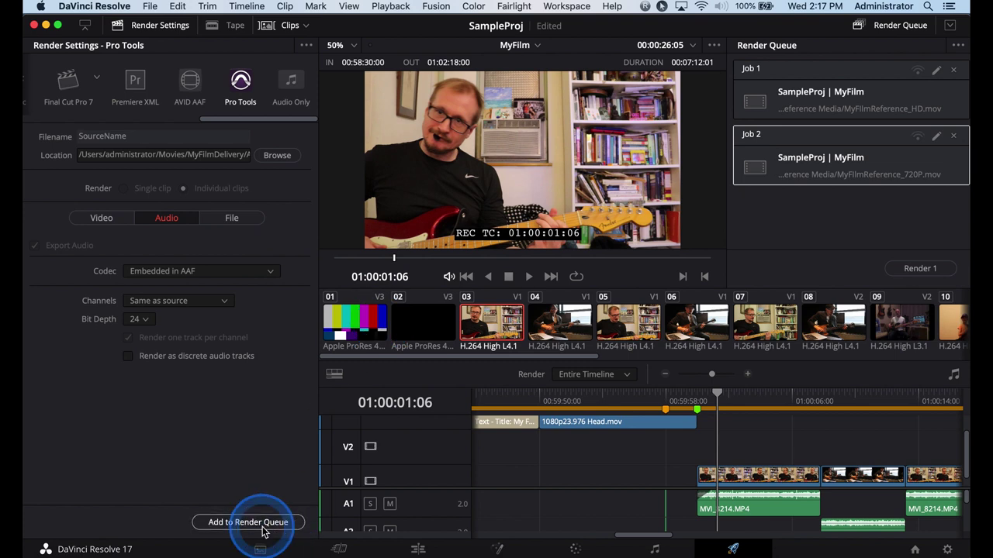
pyautogui.keyDown('shift'); pyautogui.click(835, 70); pyautogui.keyUp('shift')
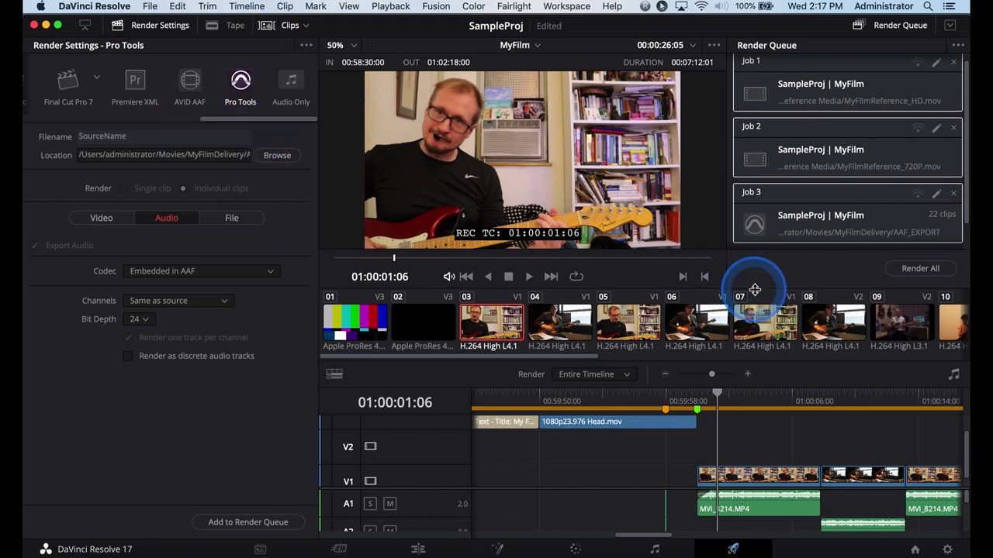
pyautogui.click(923, 268)
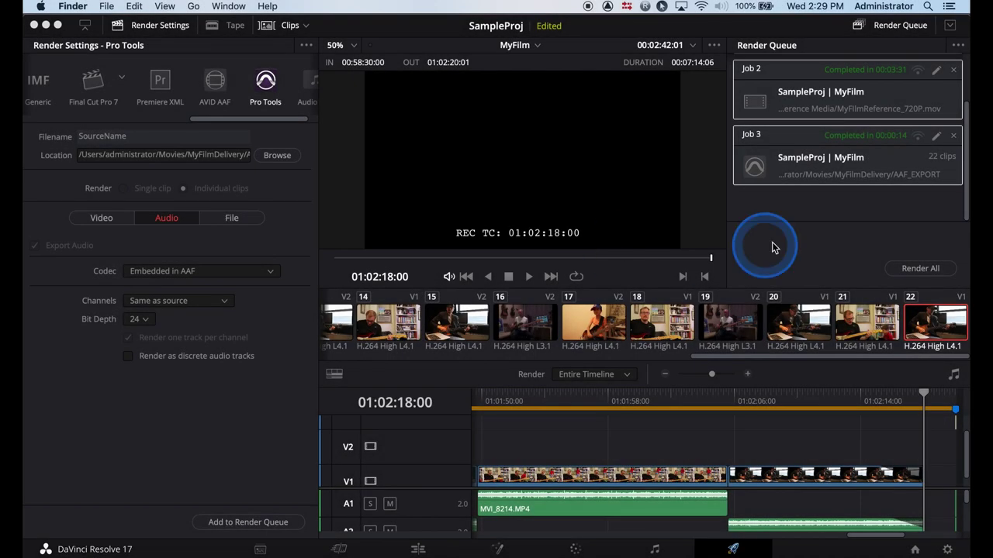
# - Switch to Finder and expand the Reference Media folder in MyFilmDelivery
pyautogui.press('super+Tab')
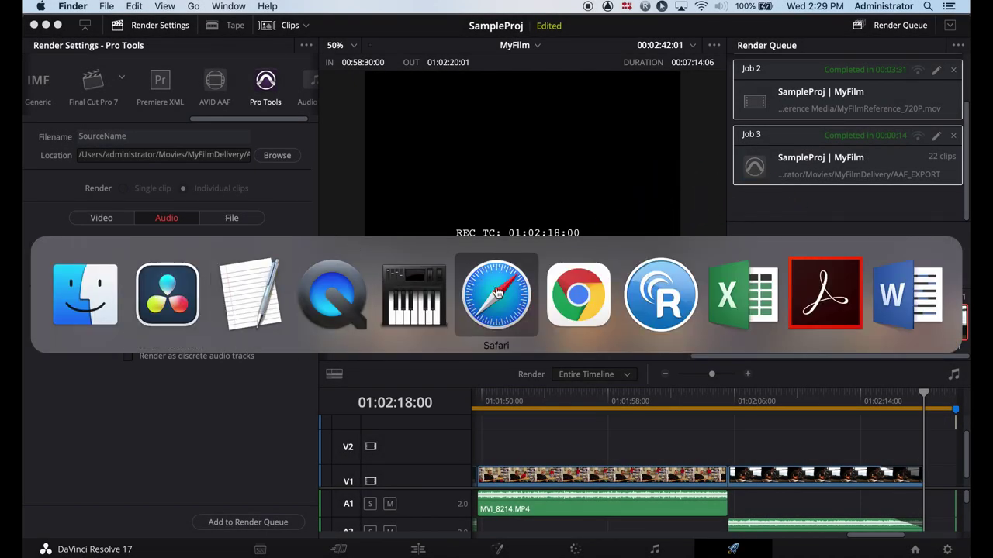
pyautogui.click(60, 295)
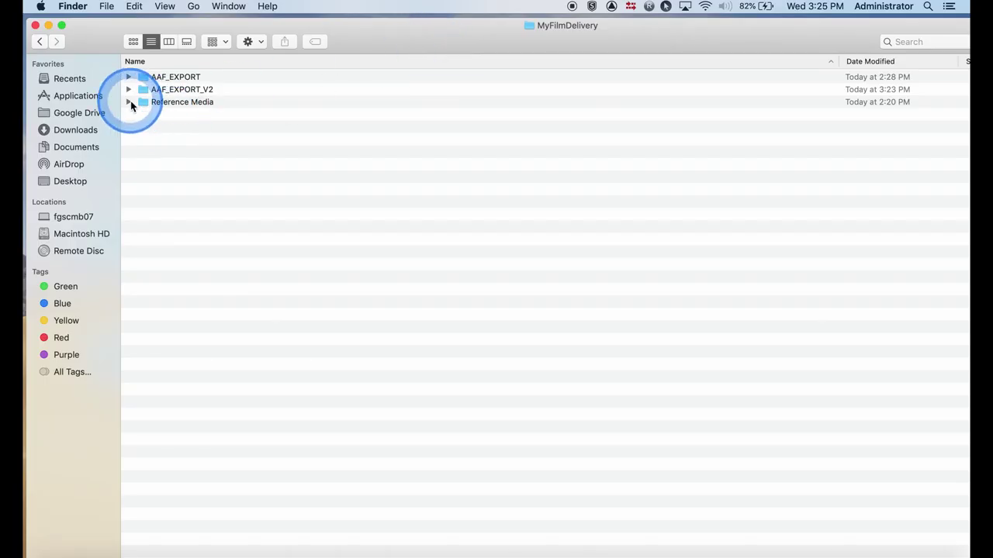
pyautogui.click(128, 102)
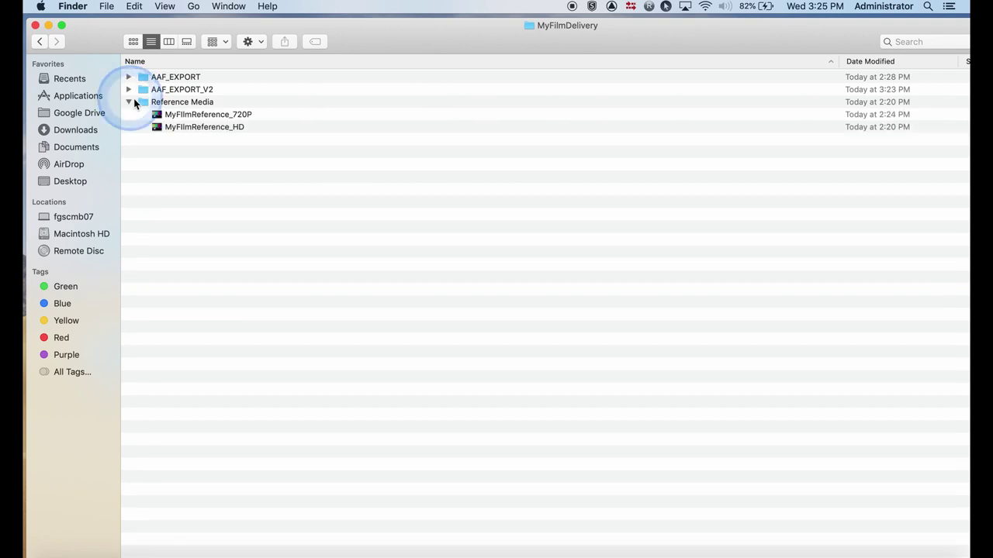
# - Quick Look the MyFilmReference_720P and HD movies, each opening on colour bars
pyautogui.click(193, 118)
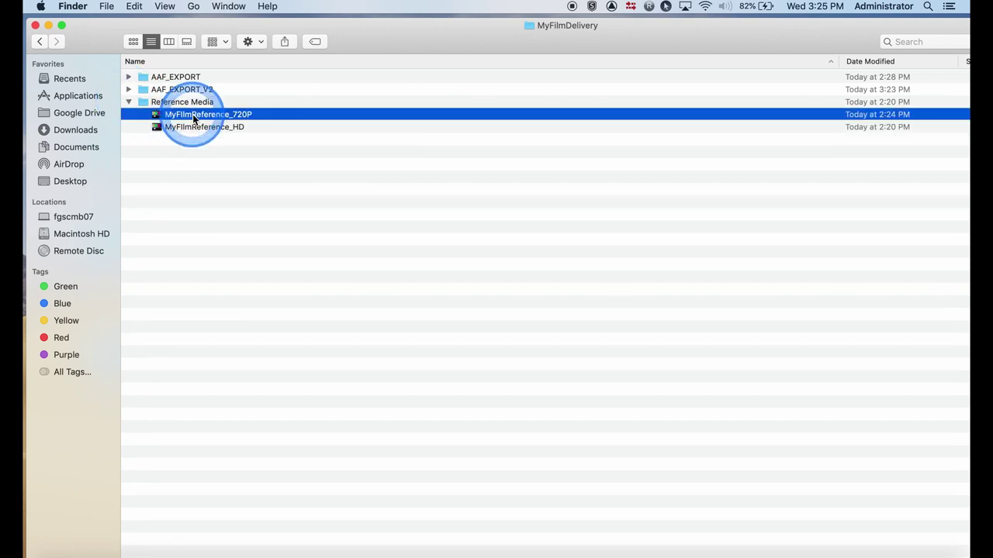
pyautogui.press('space')
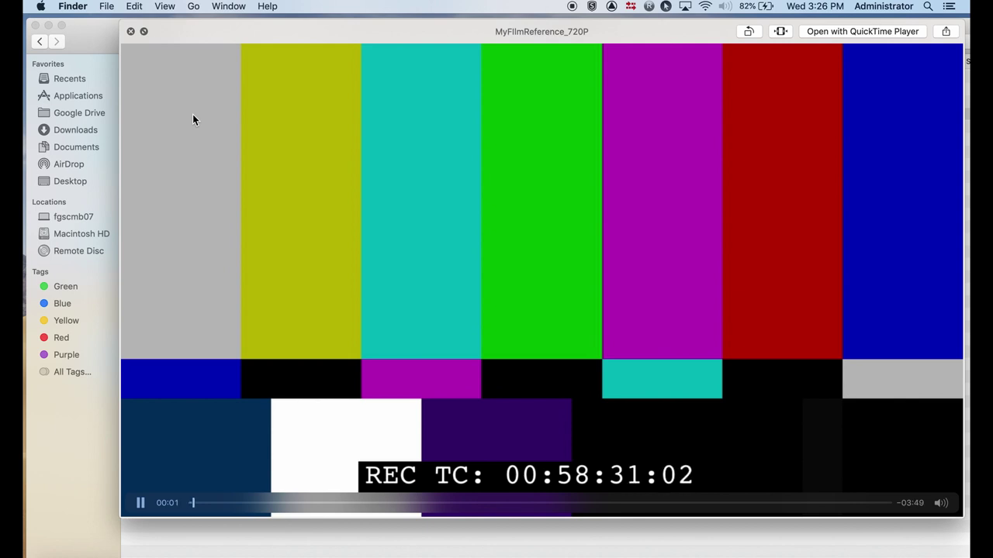
pyautogui.press('space')
pyautogui.press('Down')
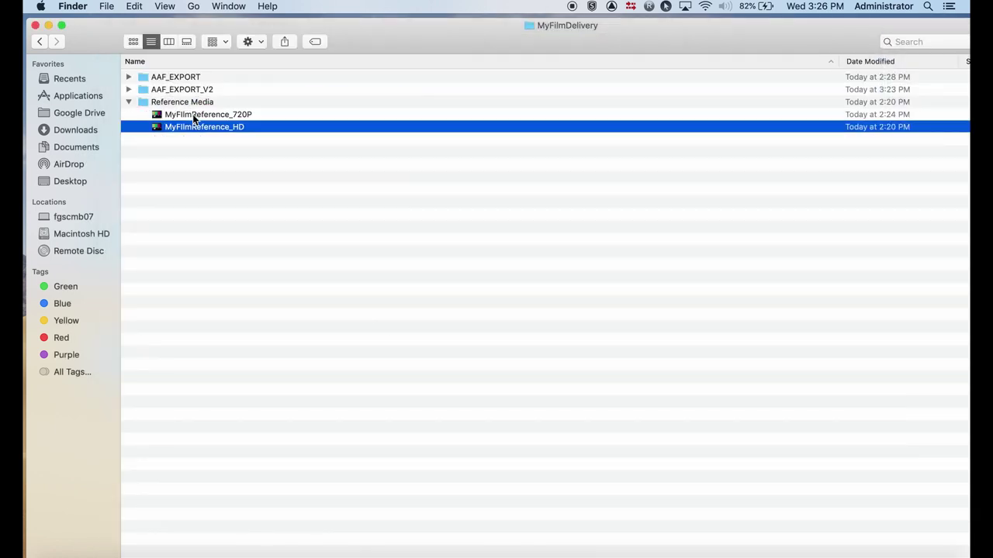
pyautogui.press('space')
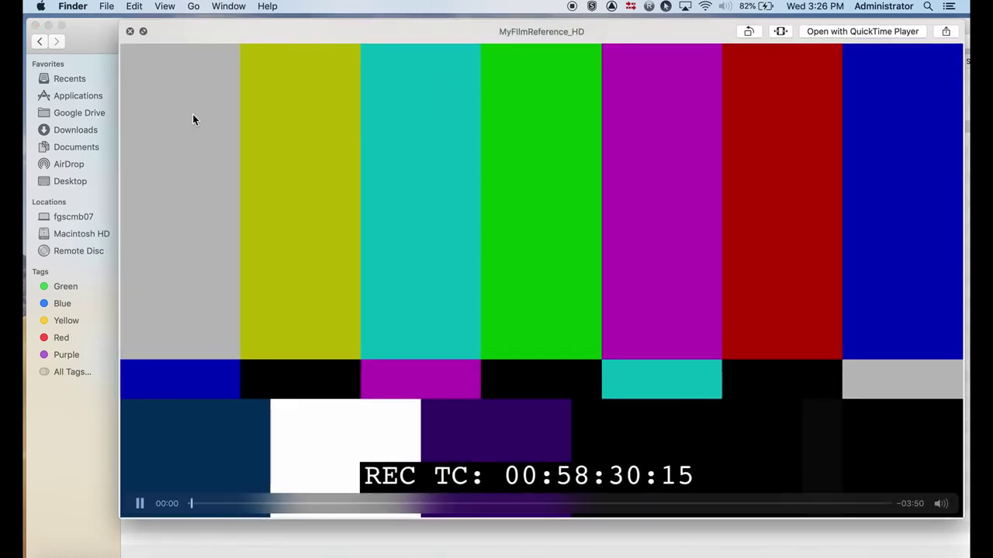
pyautogui.press('space')
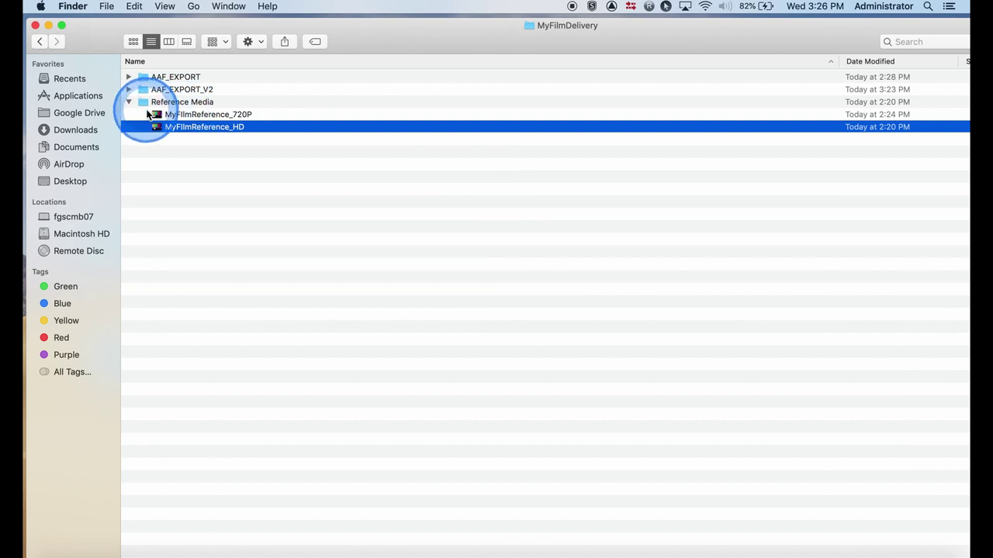
# - Check AAF_EXPORT's .aaf file, then expand AAF_EXPORT_V2 down to MyFilm.20211103152312.aaf
pyautogui.click(129, 103)
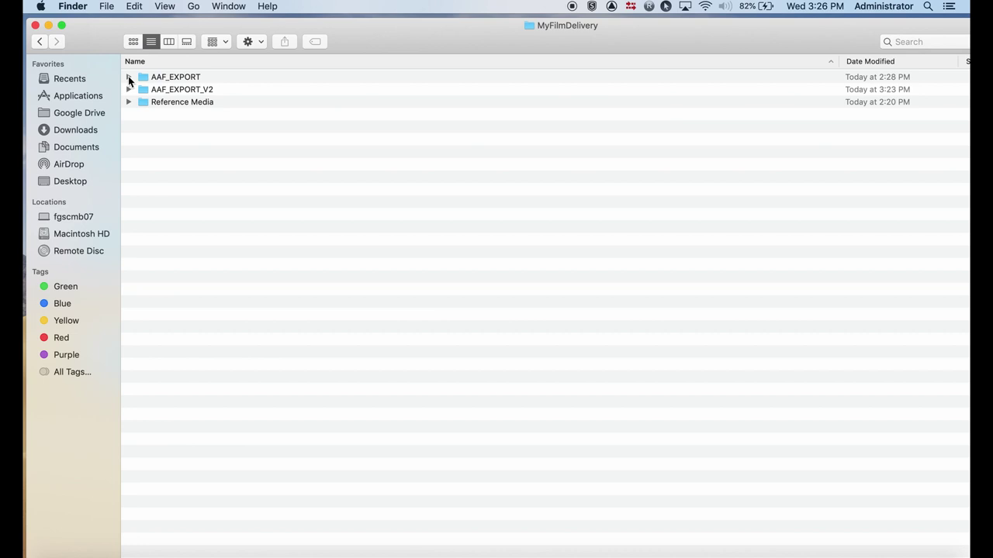
pyautogui.click(129, 77)
pyautogui.click(178, 90)
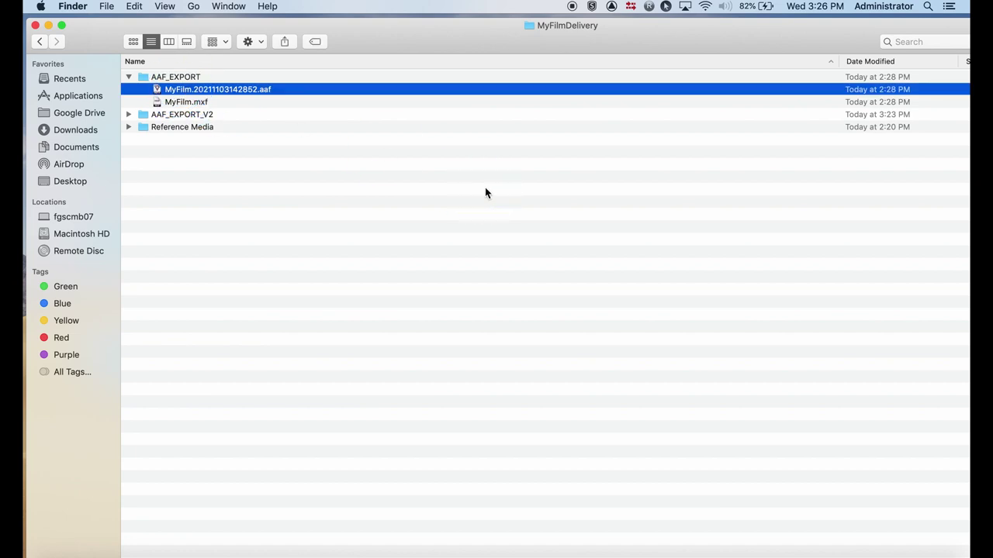
pyautogui.click(129, 77)
pyautogui.click(129, 89)
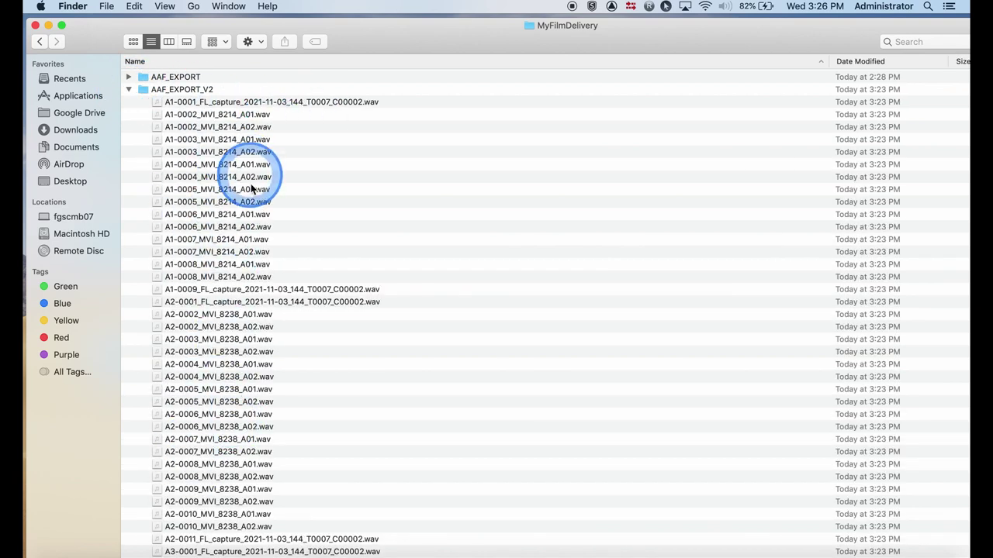
pyautogui.scroll(-5, 253, 203)
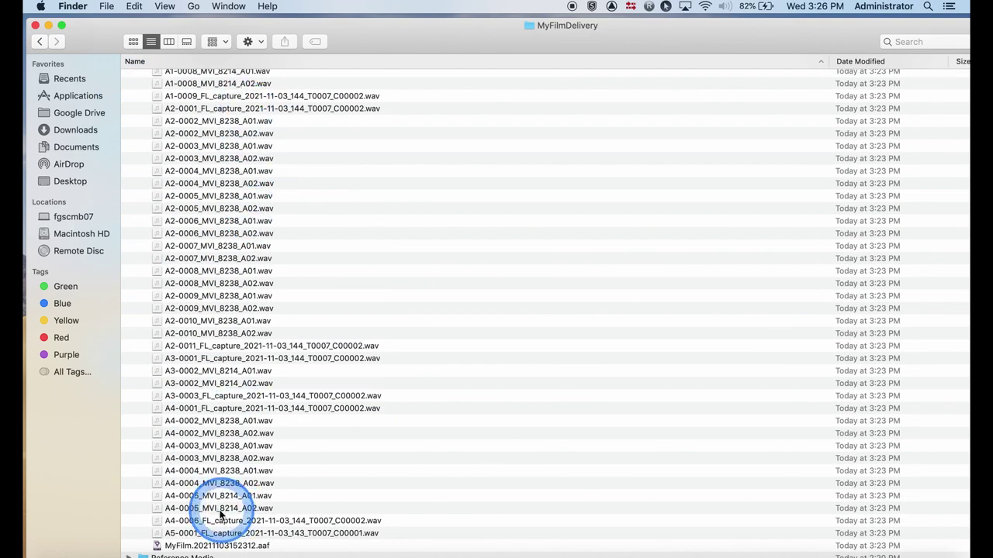
pyautogui.click(229, 545)
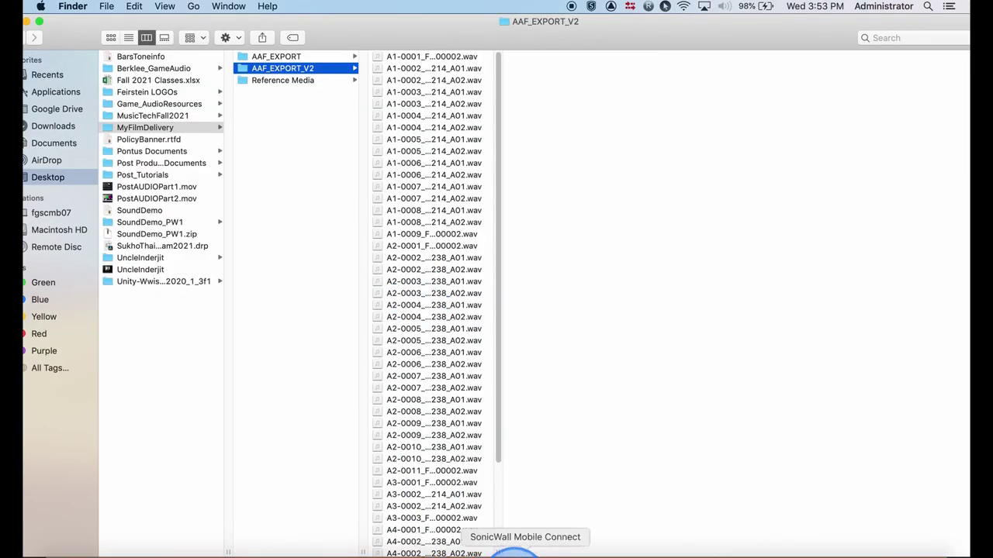
# - Switch to Pro Tools and start File > Open Session
pyautogui.click(497, 554)
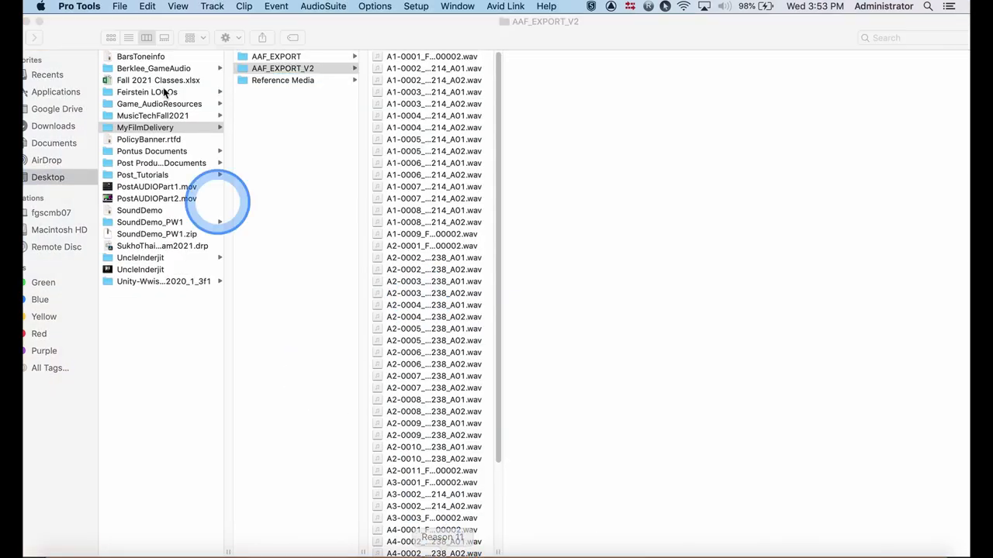
pyautogui.click(125, 5)
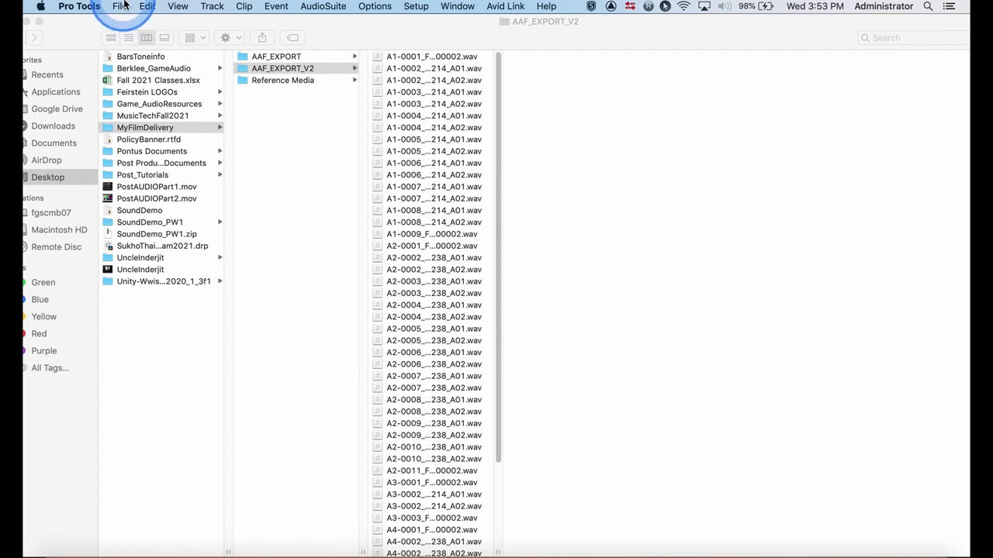
pyautogui.click(125, 6)
pyautogui.moveTo(125, 5); pyautogui.dragTo(142, 36)
pyautogui.click(712, 204)
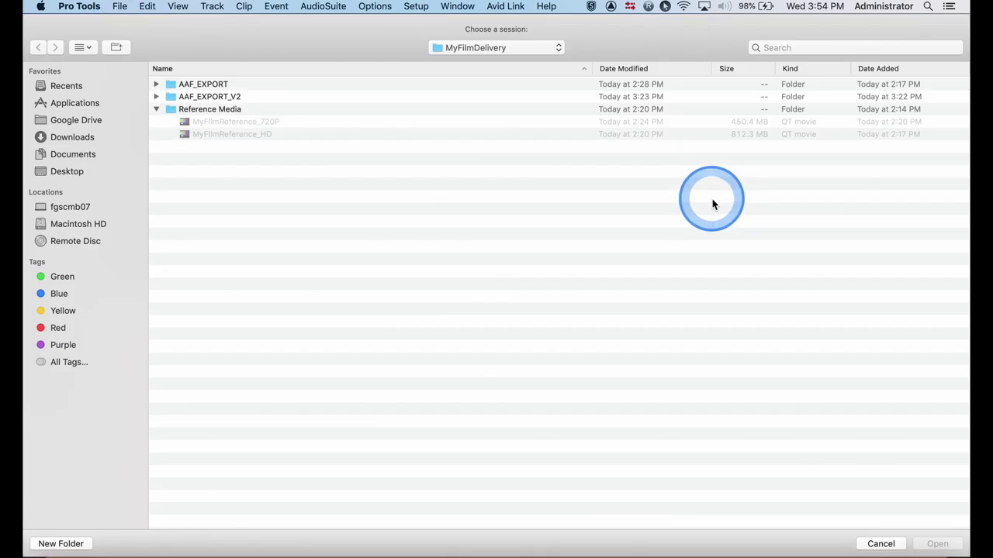
# - Open the MyFilm AAF from AAF_EXPORT and name the new session PostAudioMyFilm
pyautogui.click(155, 110)
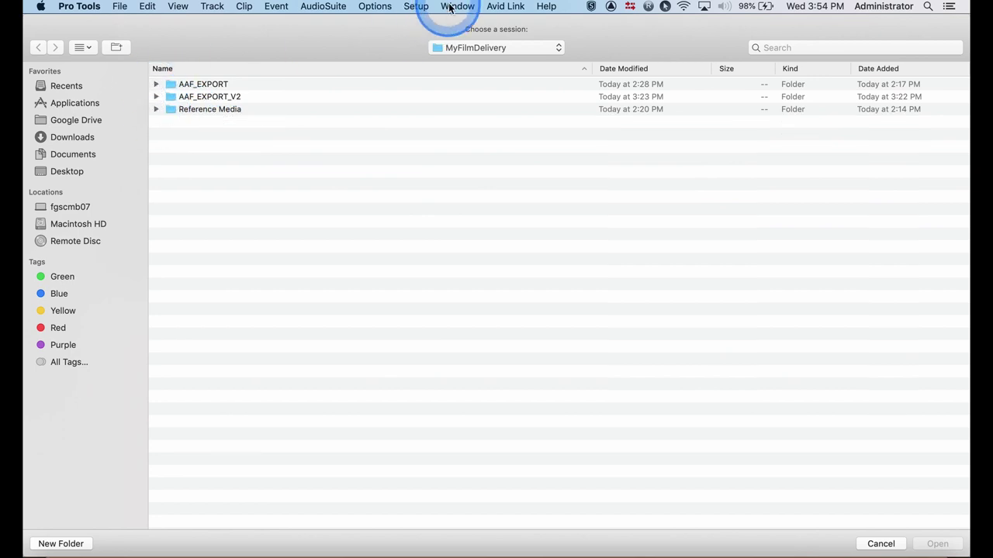
pyautogui.click(450, 7)
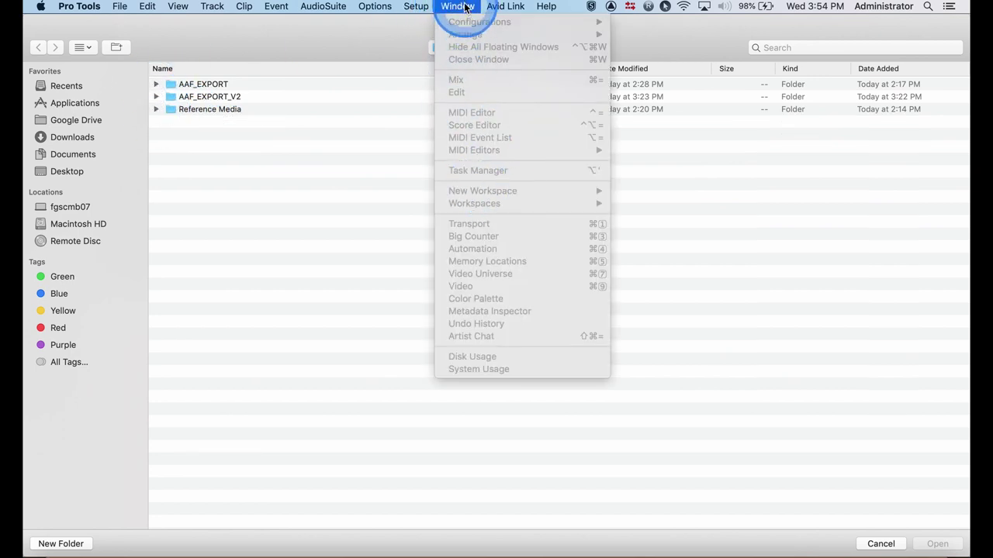
pyautogui.click(156, 84)
pyautogui.click(230, 96)
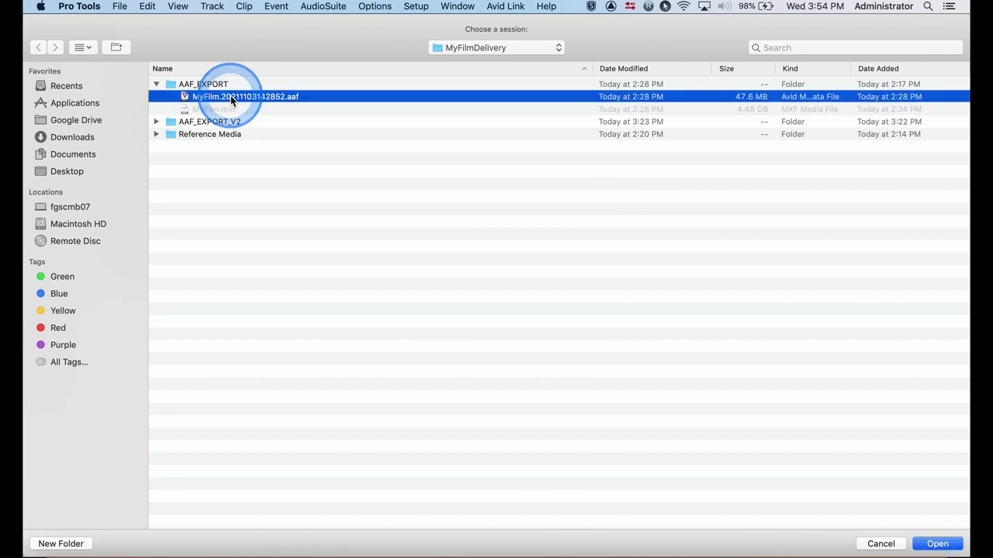
pyautogui.click(936, 543)
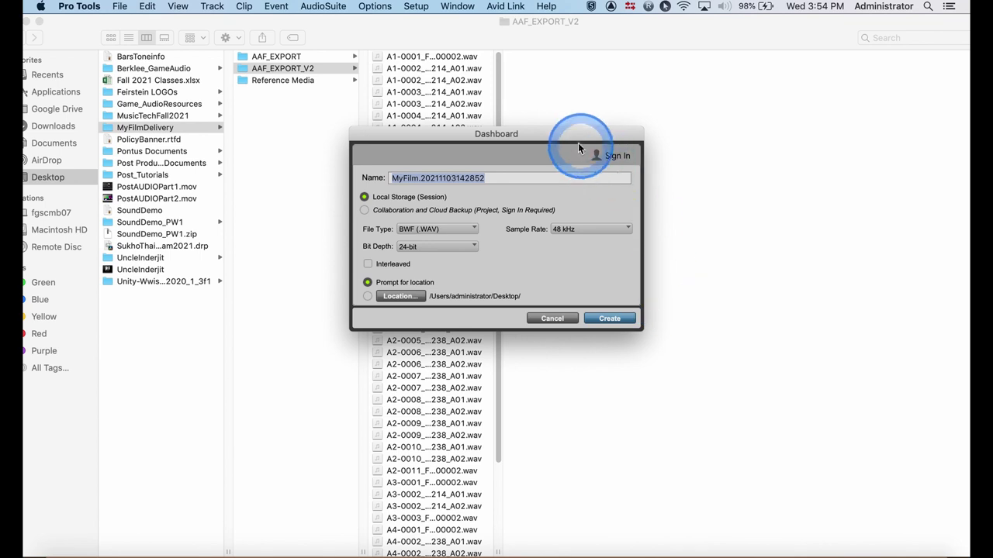
pyautogui.moveTo(576, 145); pyautogui.dragTo(570, 146)
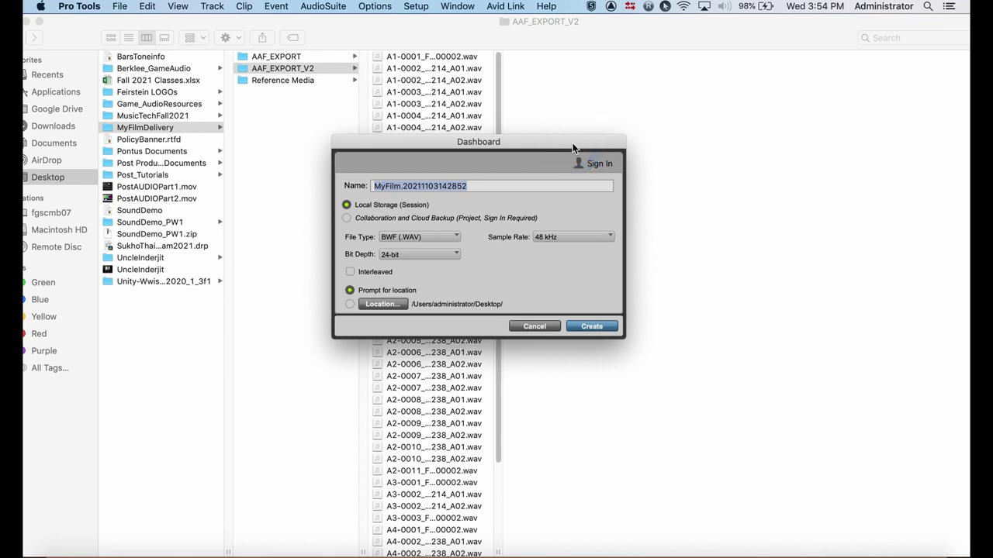
pyautogui.write('PostAudioMyFilm')
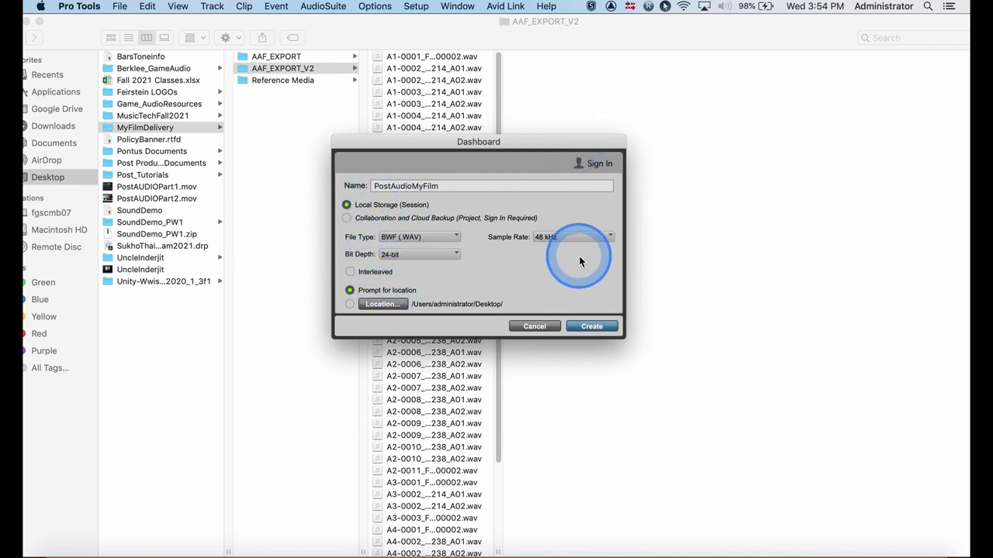
# - Save PostAudioMyFilm on the Desktop and import the AAF with V1 video set to (none)
pyautogui.click(594, 327)
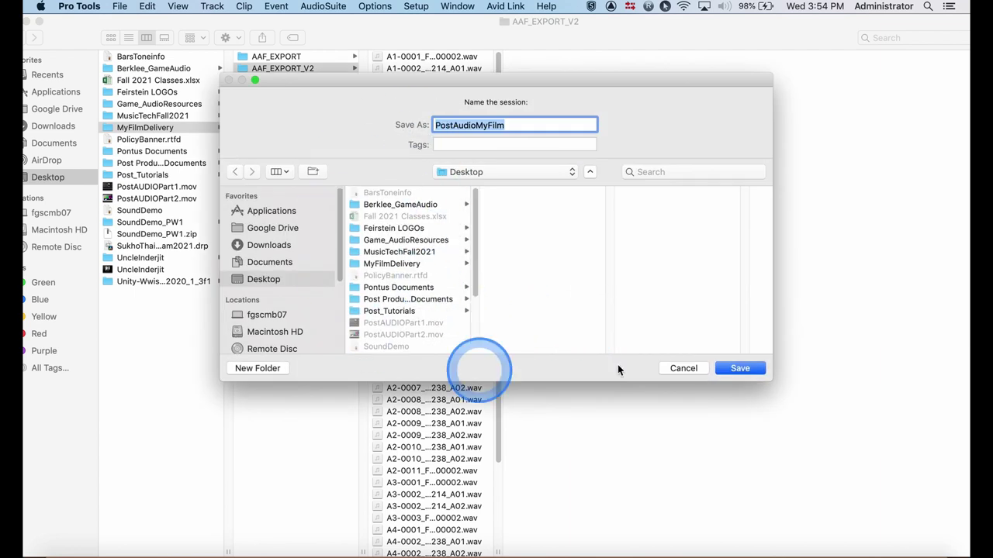
pyautogui.click(740, 369)
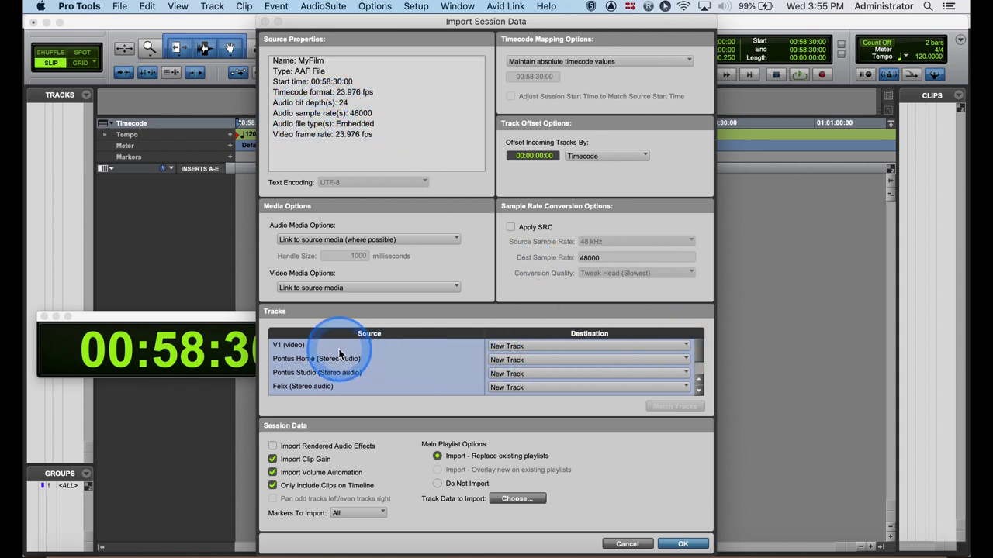
pyautogui.scroll(-2, 403, 360)
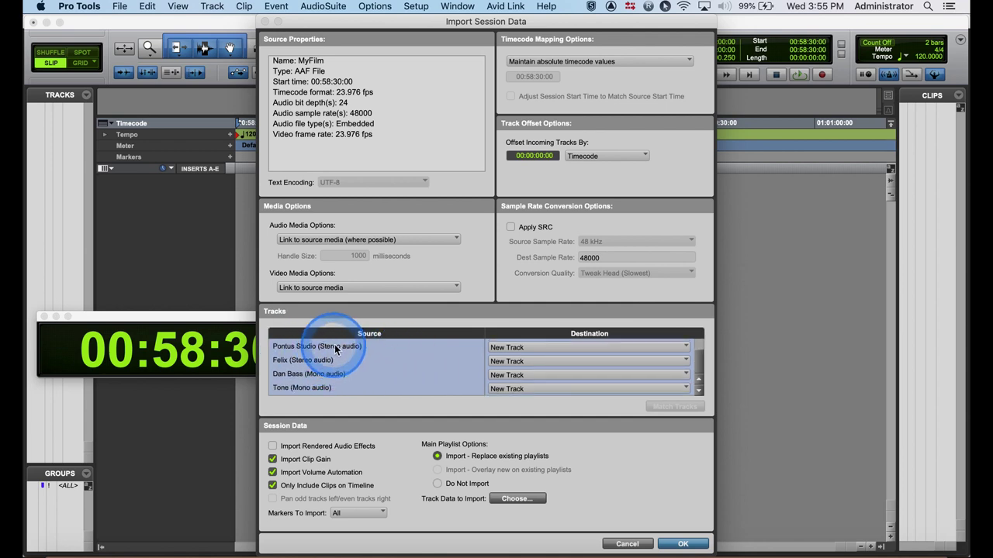
pyautogui.scroll(2, 329, 355)
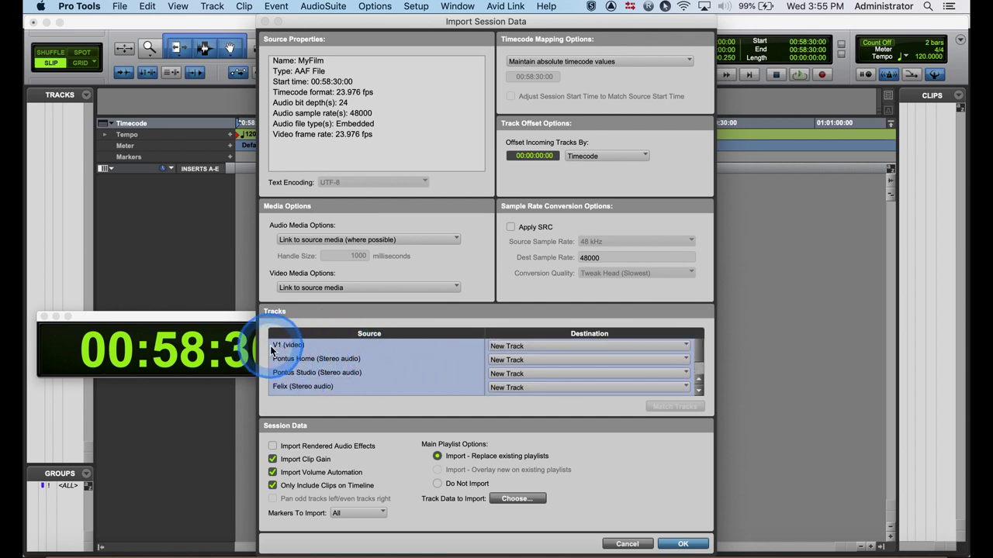
pyautogui.click(513, 347)
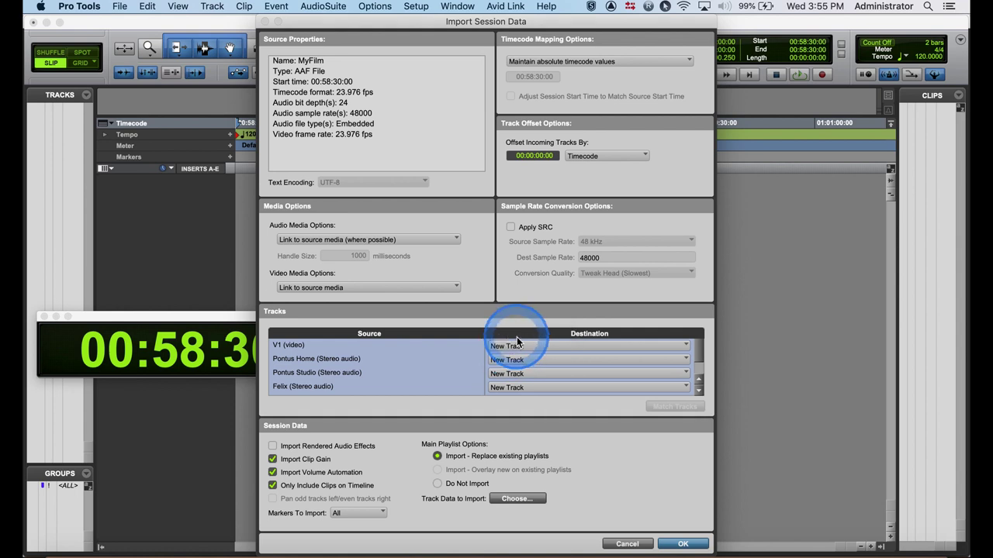
pyautogui.click(513, 335)
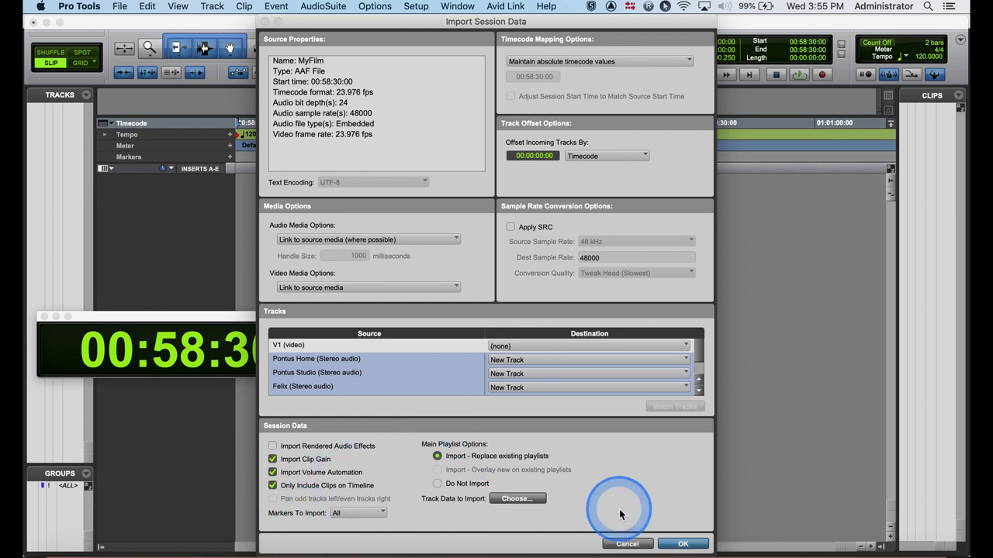
pyautogui.click(683, 544)
pyautogui.click(687, 545)
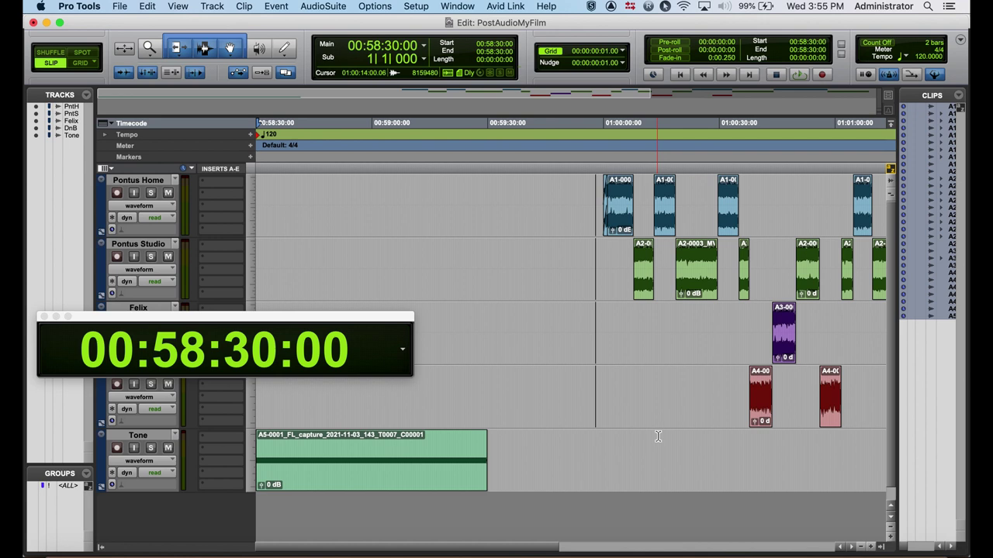
# - Nudge the edit position from 00:58:48:01, then return to the session start at 00:58:30:00
pyautogui.click(326, 172)
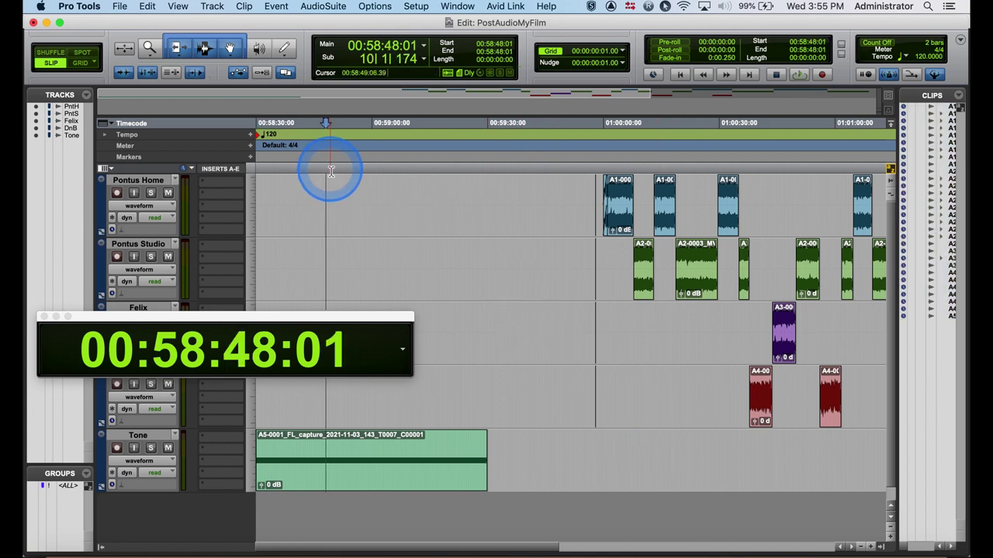
pyautogui.press('KP_Add')
pyautogui.press('KP_Add')
pyautogui.press('KP_Add')
pyautogui.press('KP_Add')
pyautogui.press('KP_Add')
pyautogui.press('KP_Add')
pyautogui.press('KP_Add')
pyautogui.press('KP_Add')
pyautogui.press('KP_Add')
pyautogui.press('KP_Add')
pyautogui.press('KP_Add')
pyautogui.press('KP_Add')
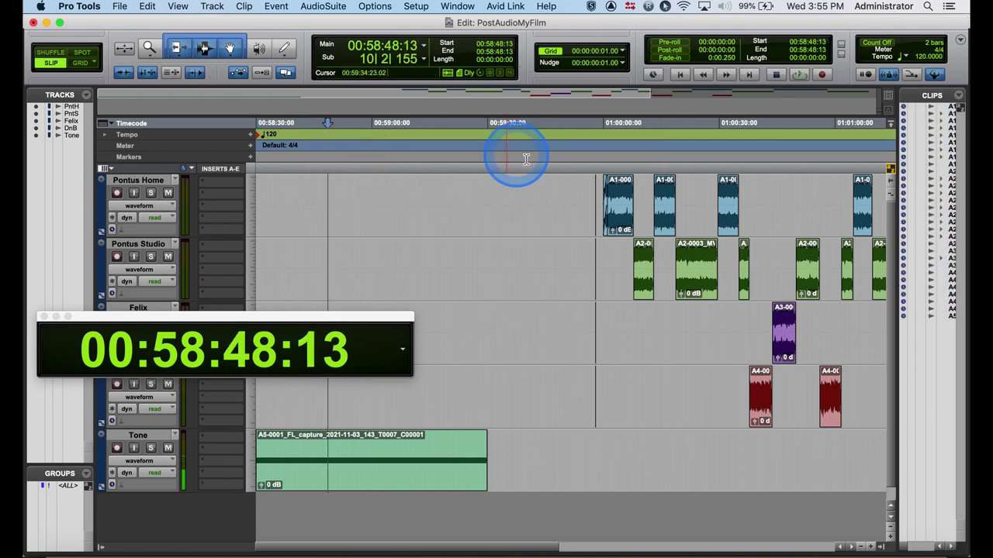
pyautogui.click(680, 74)
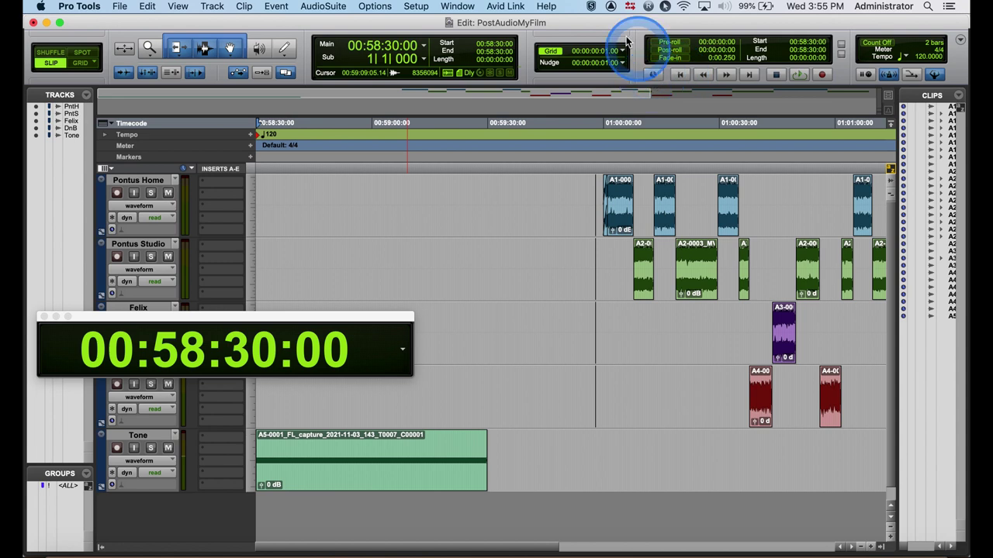
pyautogui.click(479, 6)
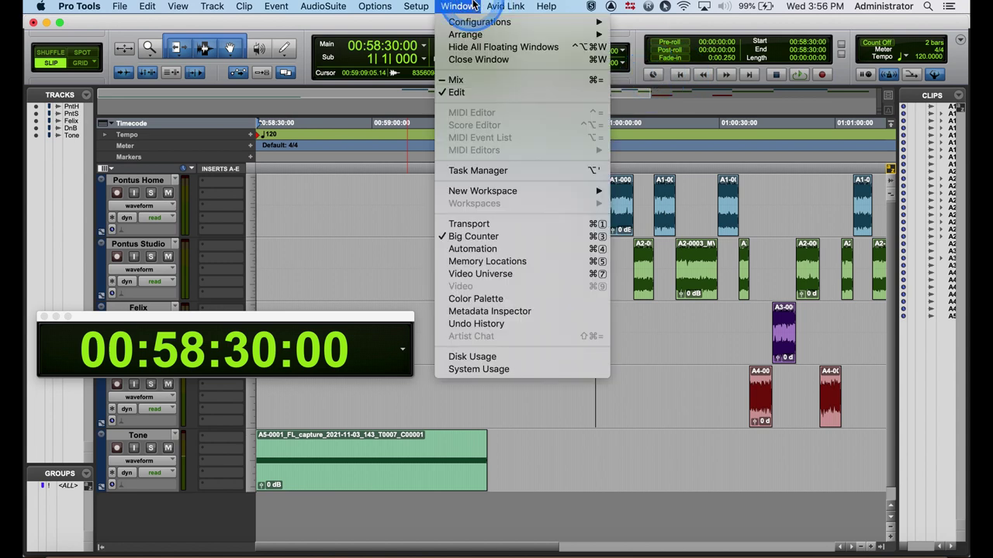
pyautogui.moveTo(431, 6)
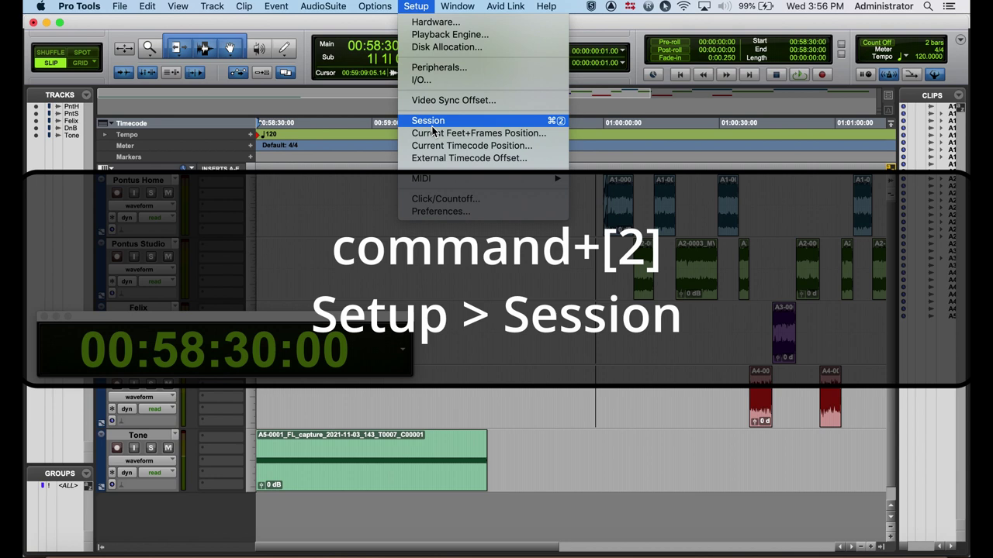
# - Confirm 23.976 timecode in Session Setup and place the edit position at 00:59:58:00
pyautogui.click(432, 124)
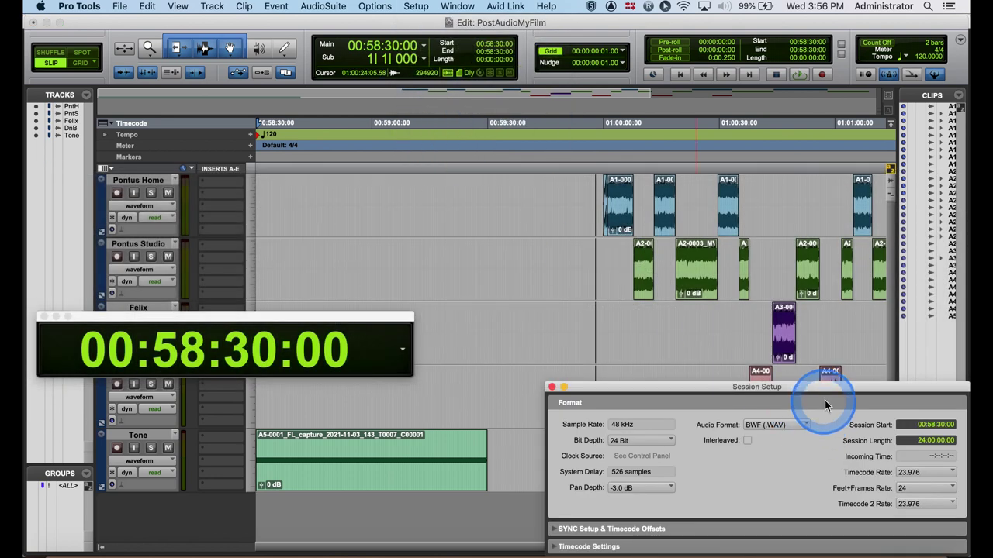
pyautogui.moveTo(826, 398); pyautogui.dragTo(465, 61)
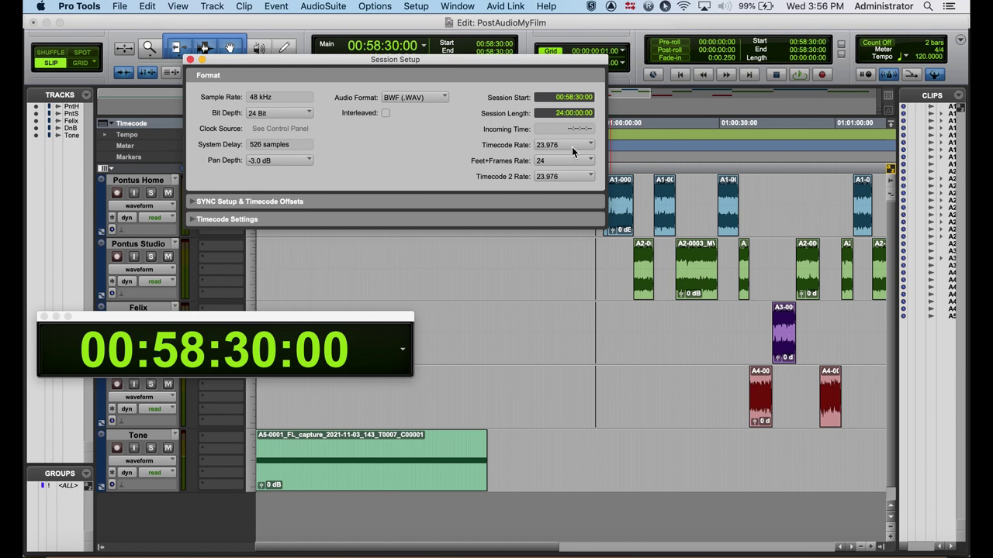
pyautogui.click(253, 51)
pyautogui.click(597, 122)
pyautogui.press('-')
pyautogui.press('-')
pyautogui.press('-')
pyautogui.press('-')
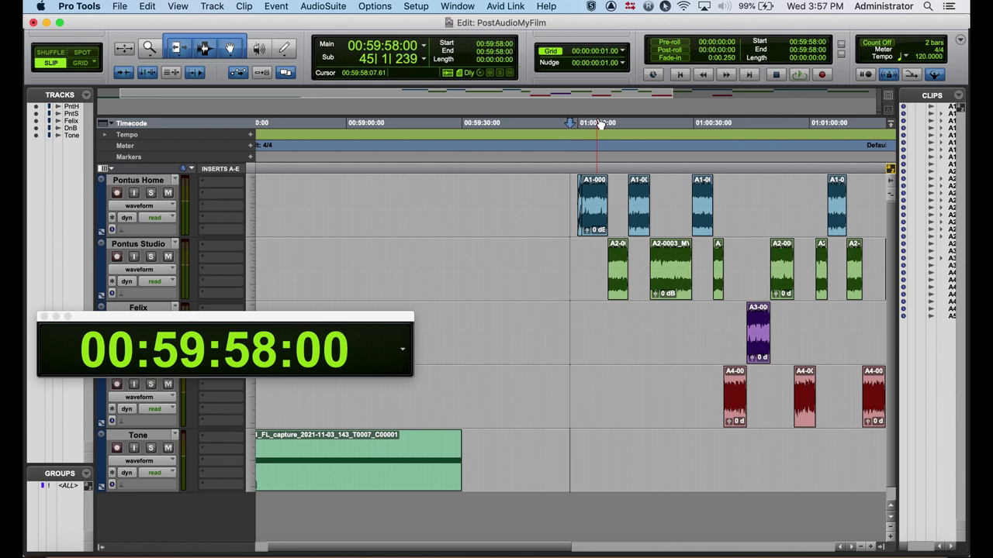
# - Add a memory location marker named '2 pop' at 00:59:58:00
pyautogui.click(597, 122)
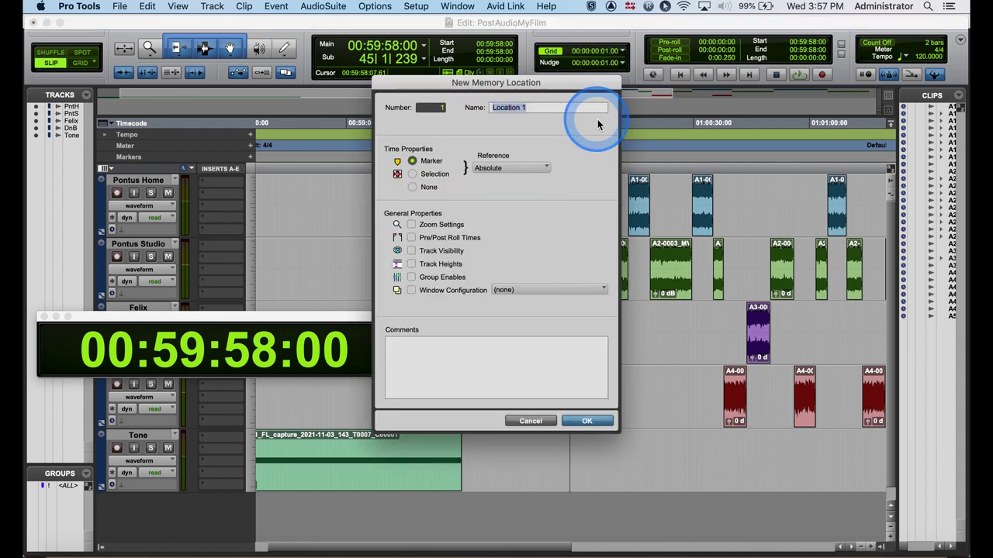
pyautogui.write('2 pop')
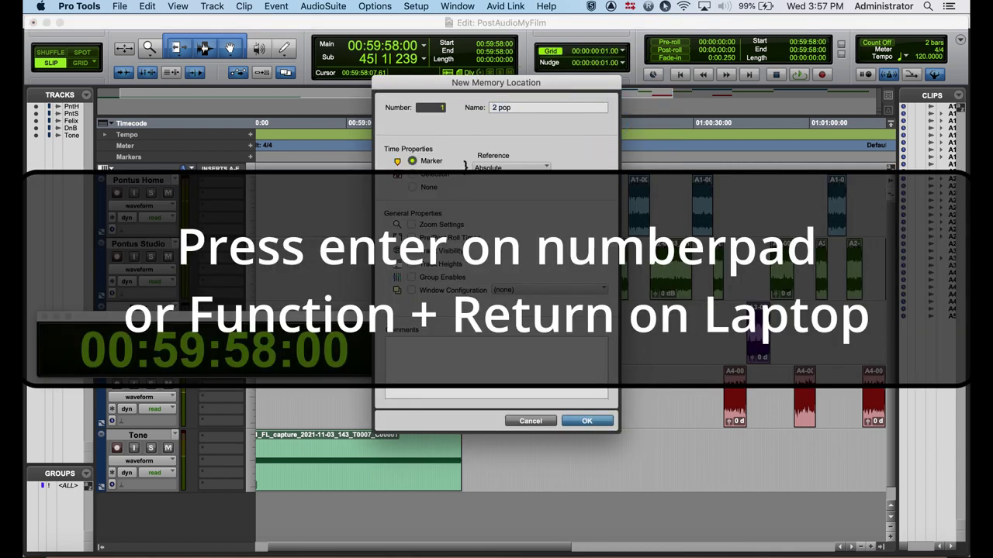
pyautogui.press('KP_Enter')
# - Add a second marker named 'FILM START' at 01:00:00:00
pyautogui.click(578, 180)
pyautogui.press('KP_Enter')
pyautogui.write('FI')
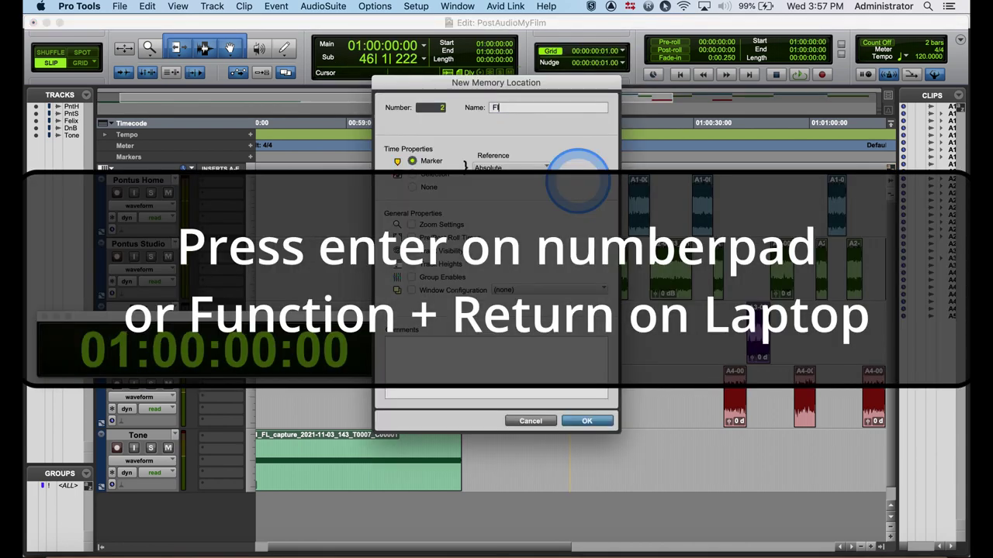
pyautogui.write('LM START')
pyautogui.press('KP_Enter')
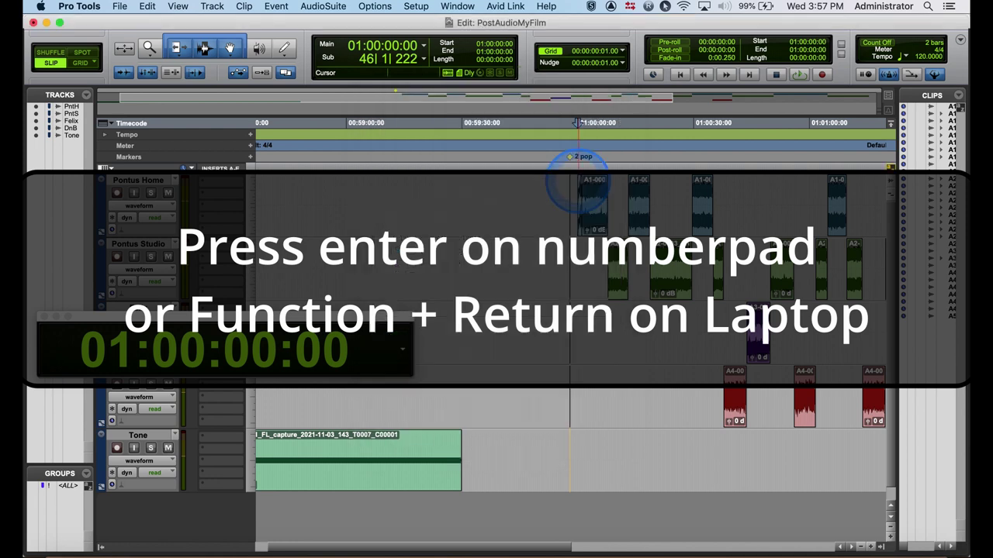
pyautogui.click(149, 173)
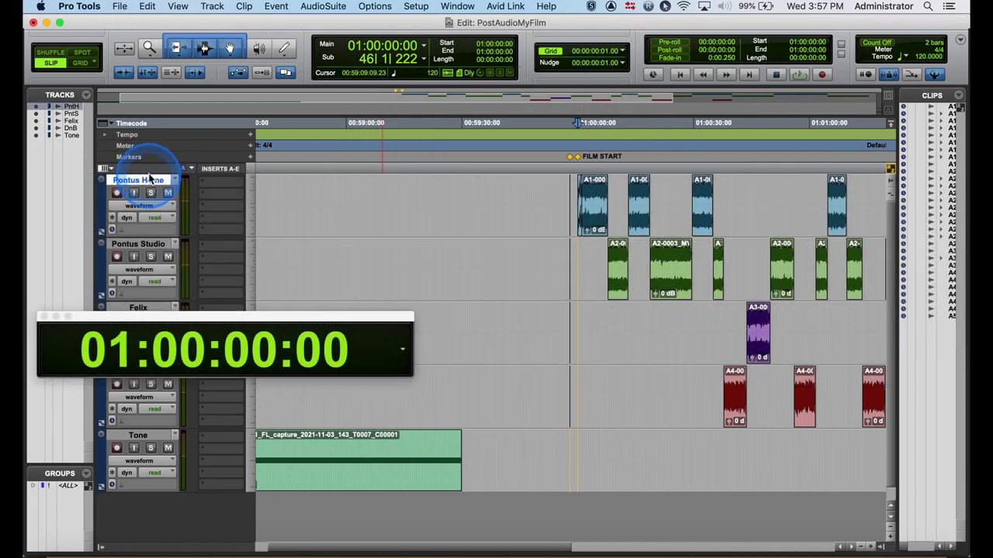
pyautogui.click(121, 6)
# - Import the MyFilmReference_HD movie as a video track, accepting default options and converting its audio
pyautogui.click(153, 209)
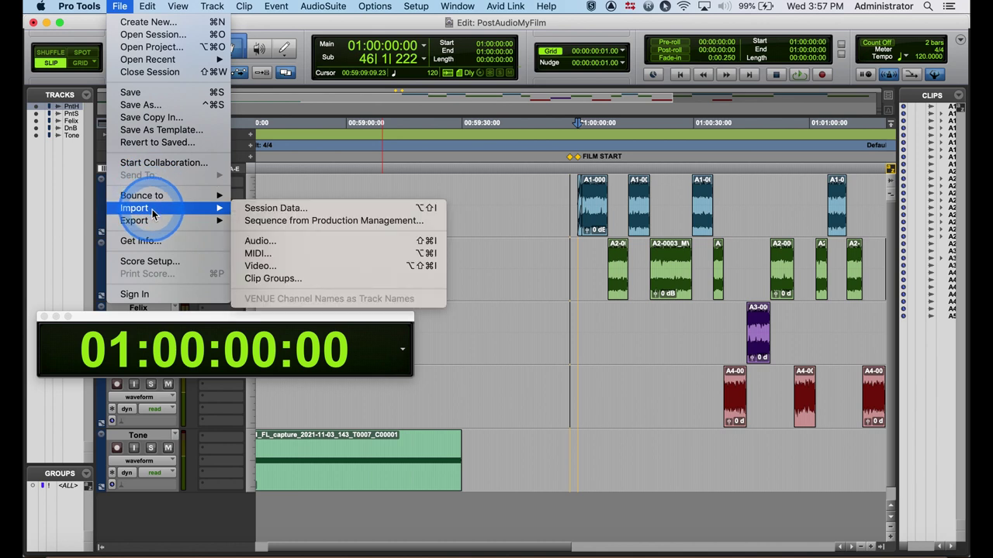
pyautogui.click(293, 266)
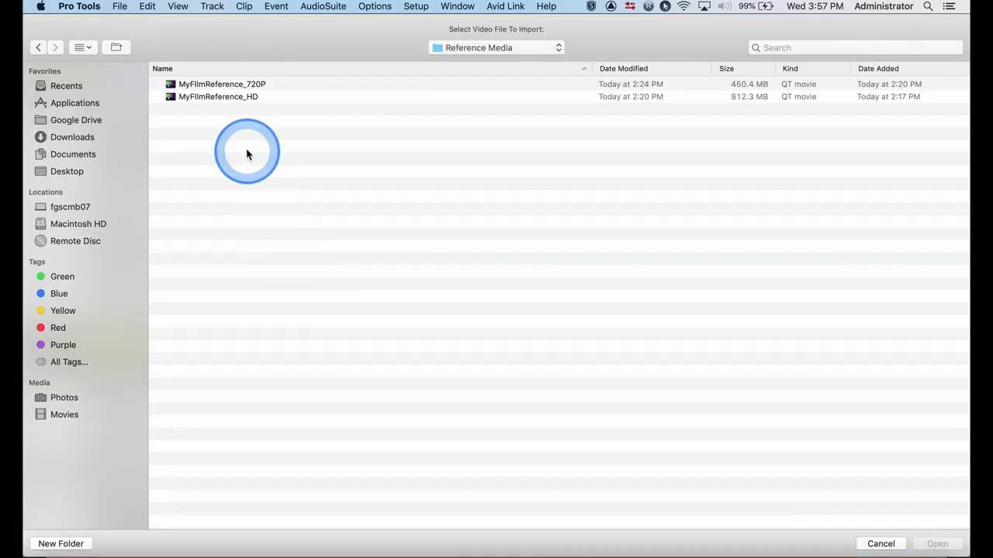
pyautogui.click(206, 96)
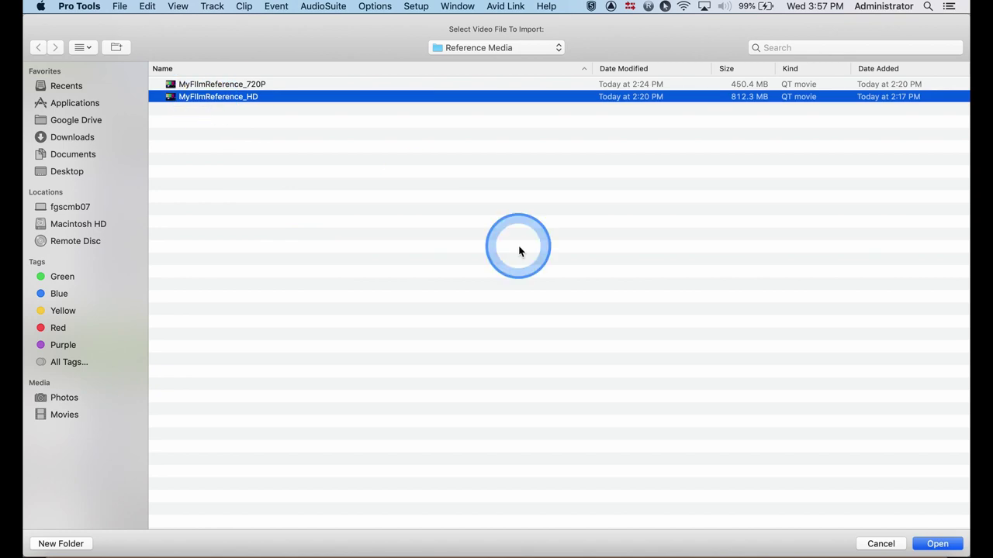
pyautogui.click(937, 544)
pyautogui.click(545, 323)
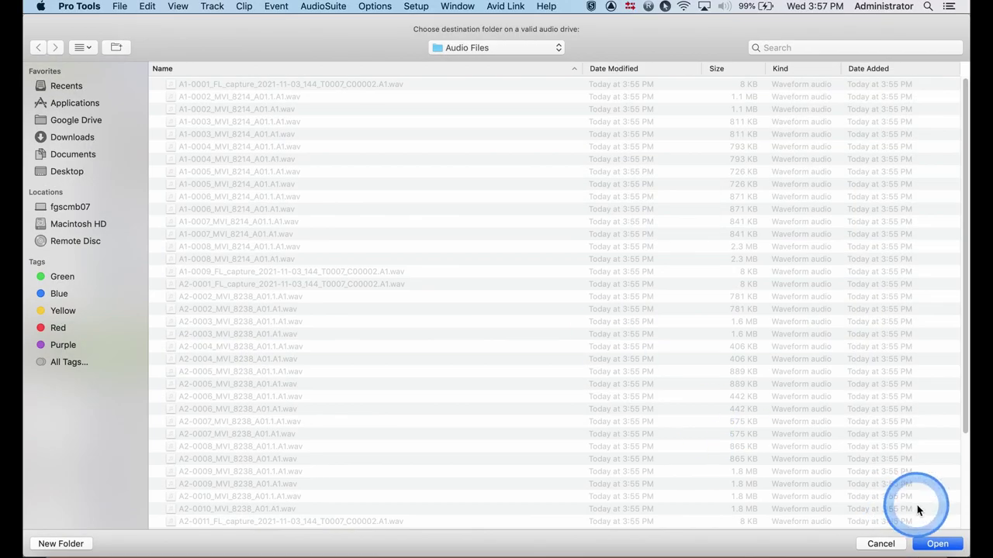
pyautogui.click(937, 544)
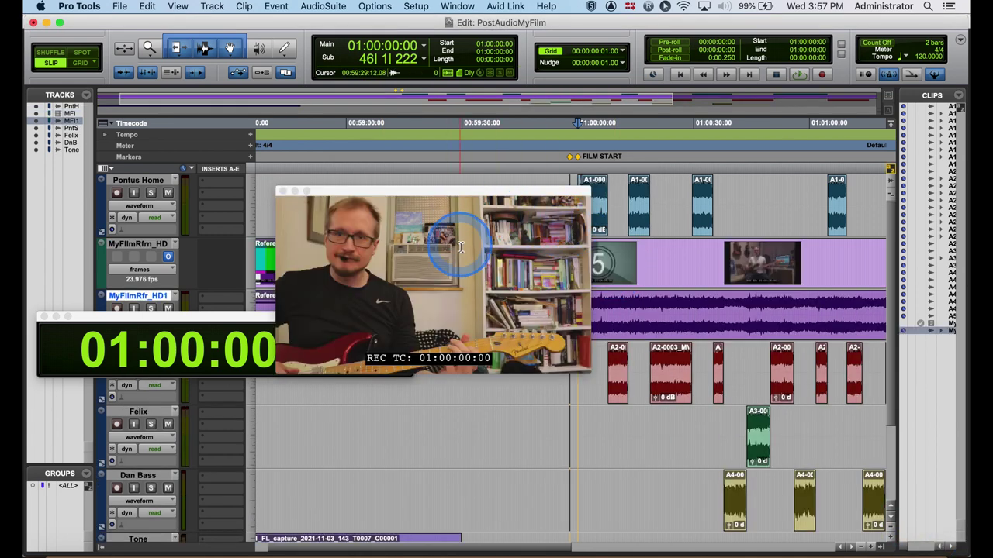
# - Arrange the video window above the counter to compare burned-in REC TC 01:00:00:00 with the session time
pyautogui.moveTo(407, 190); pyautogui.dragTo(477, 190)
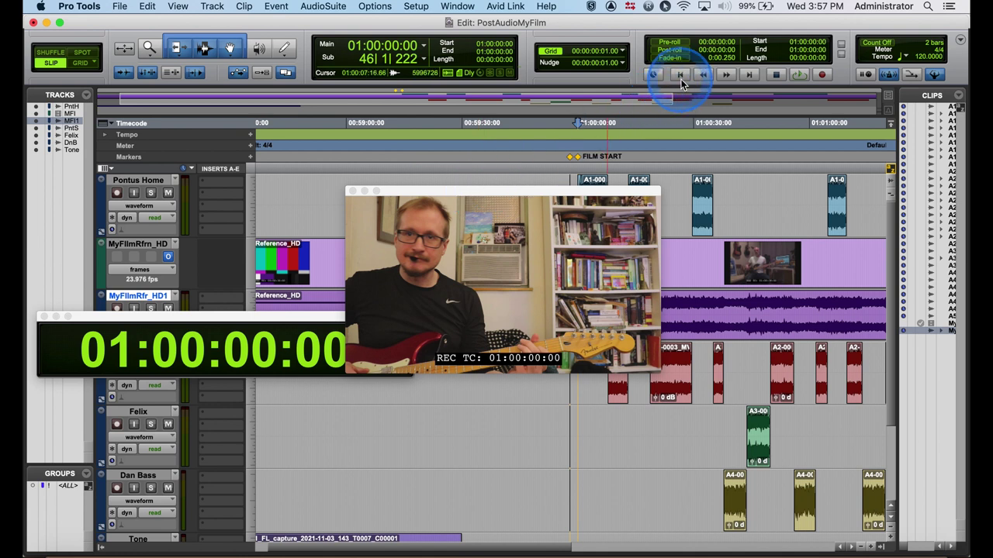
pyautogui.moveTo(556, 192); pyautogui.dragTo(646, 160)
pyautogui.moveTo(194, 320); pyautogui.dragTo(535, 354)
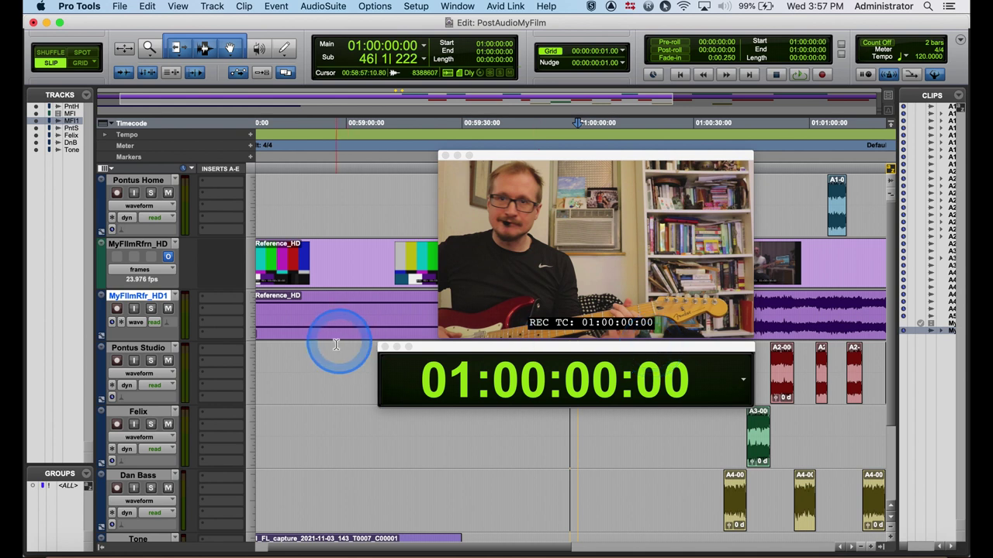
pyautogui.click(458, 6)
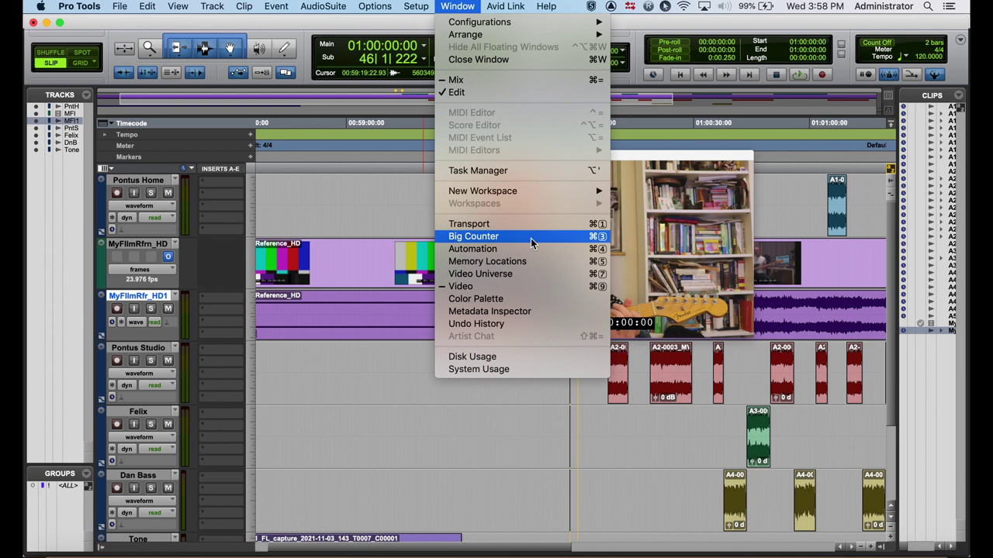
# - Open the Big Counter, enlarge it, and position it beside the video window
pyautogui.click(531, 237)
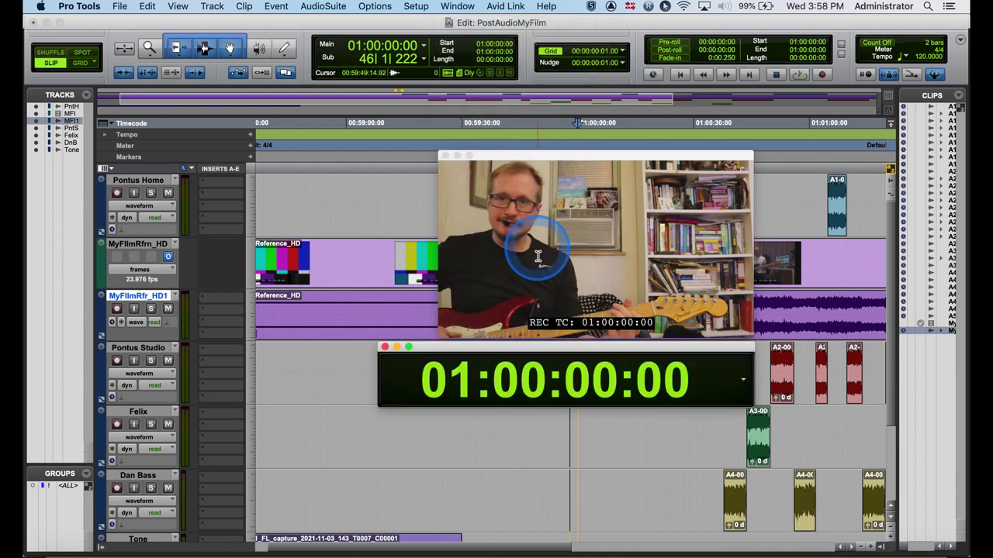
pyautogui.moveTo(535, 359); pyautogui.dragTo(288, 365)
pyautogui.moveTo(523, 426); pyautogui.dragTo(660, 434)
pyautogui.click(535, 164)
pyautogui.moveTo(536, 156); pyautogui.dragTo(198, 82)
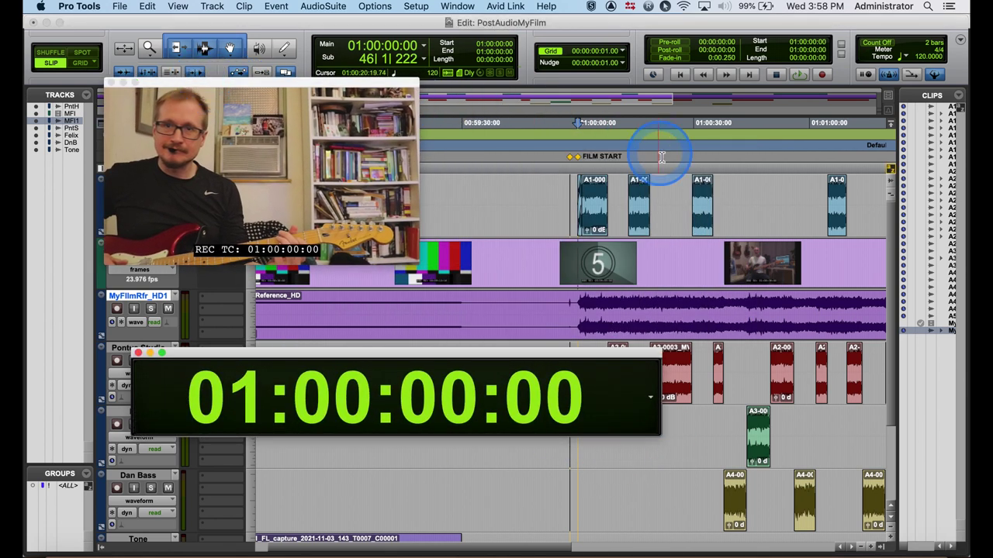
# - Play from the 2 pop marker through FILM START, the counter reaching 01:00:00:10
pyautogui.click(568, 160)
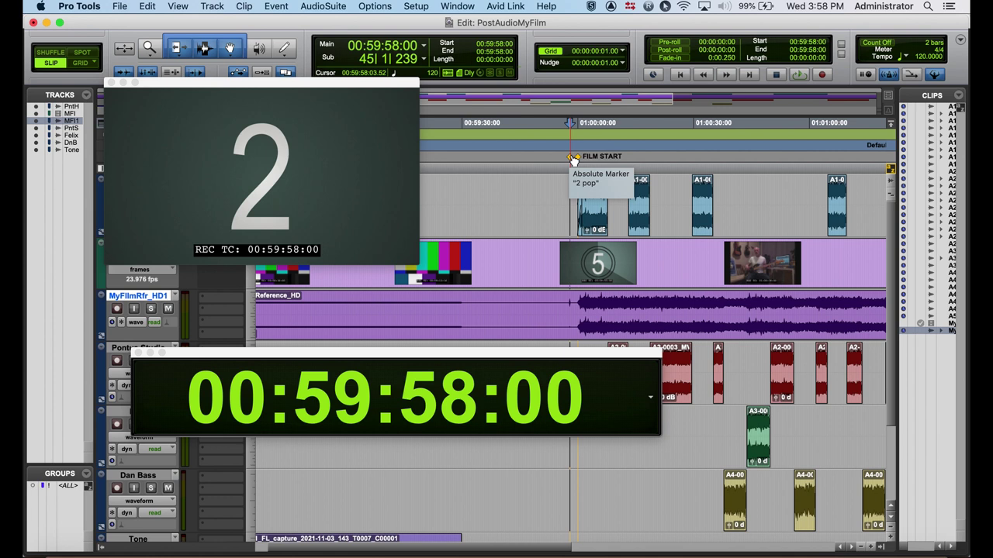
pyautogui.moveTo(417, 262); pyautogui.dragTo(532, 336)
pyautogui.moveTo(399, 85); pyautogui.dragTo(487, 99)
pyautogui.press('space')
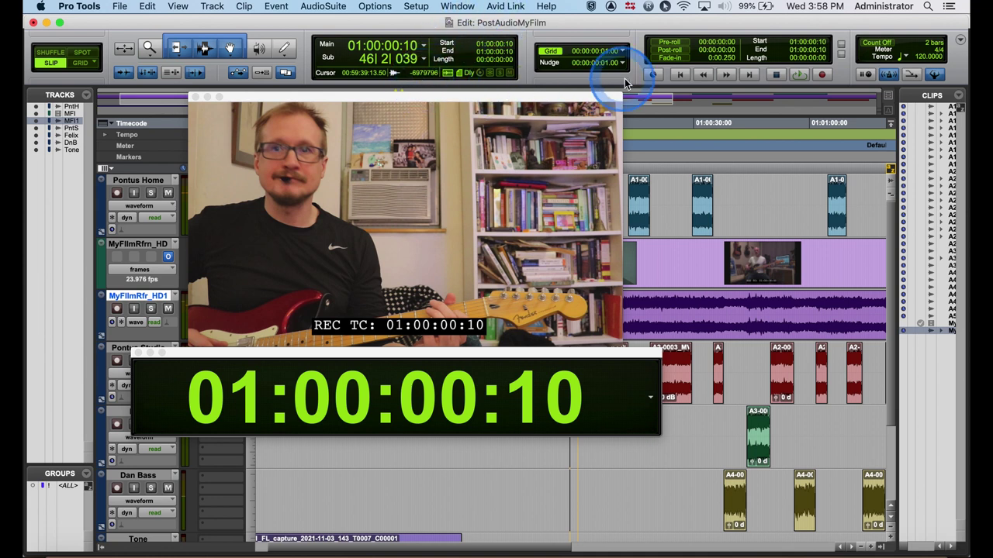
# - Return to the session start and play the colour bars
pyautogui.click(679, 76)
pyautogui.click(397, 205)
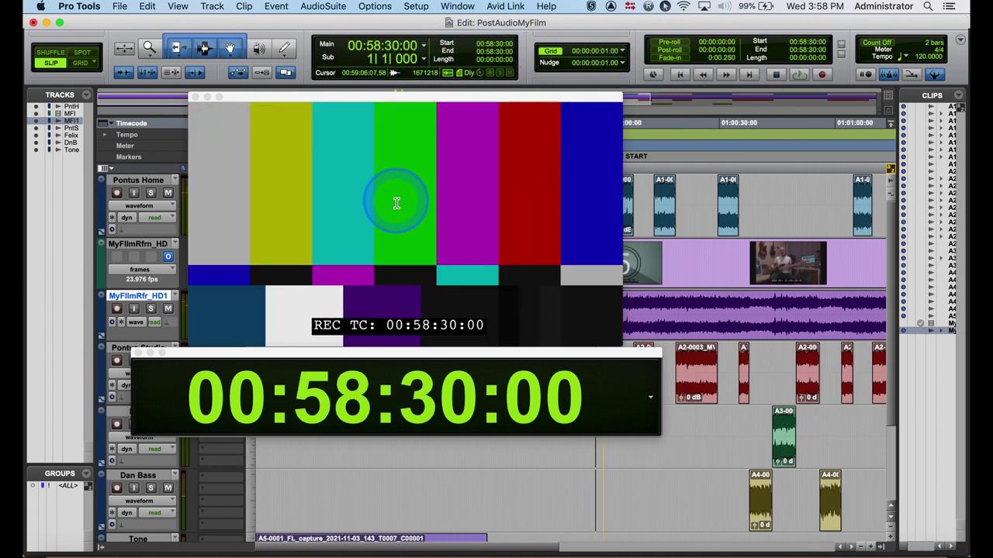
pyautogui.press('space')
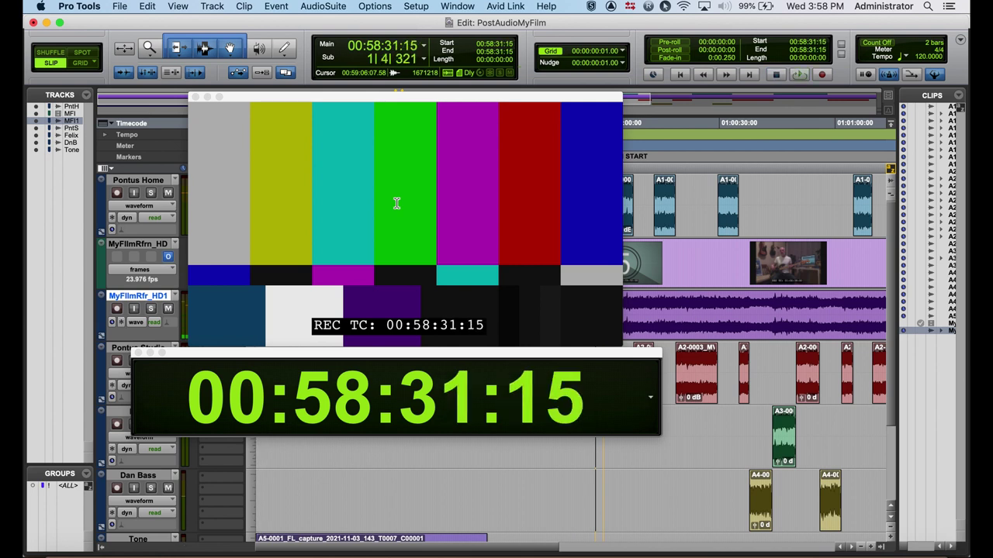
# - Show the Mix window, rearrange video and counter, then play the tone and stop at 00:58:46:16
pyautogui.press('super+equal')
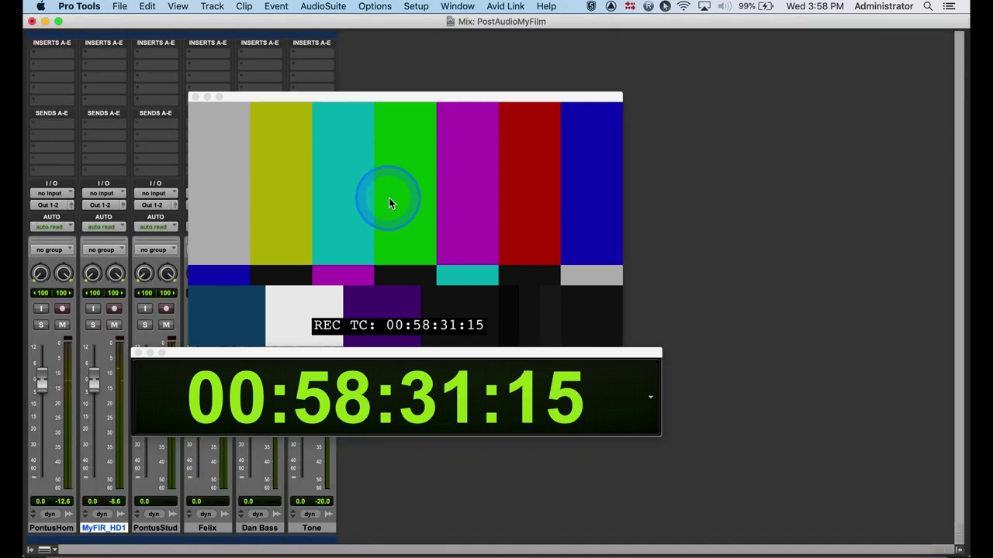
pyautogui.moveTo(365, 94); pyautogui.dragTo(589, 49)
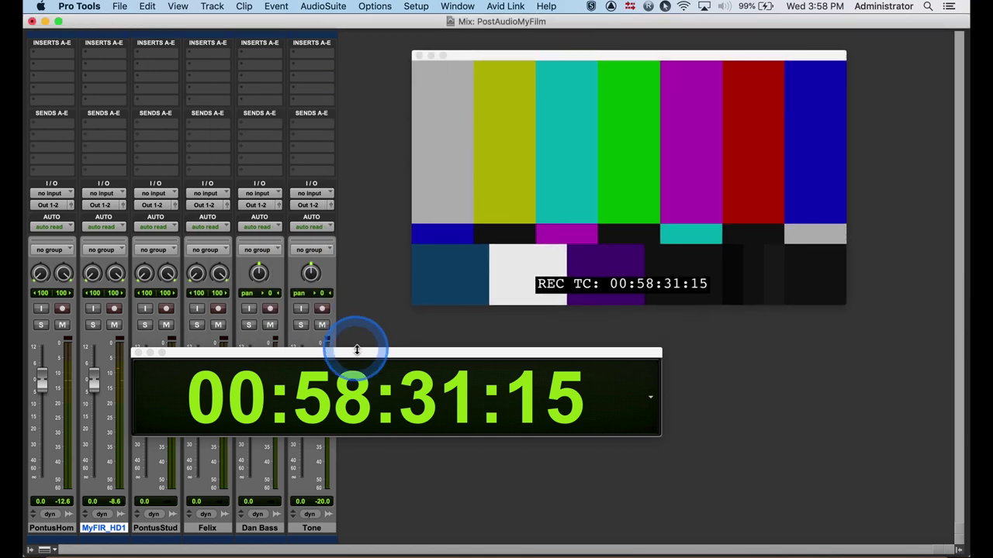
pyautogui.moveTo(355, 351); pyautogui.dragTo(598, 325)
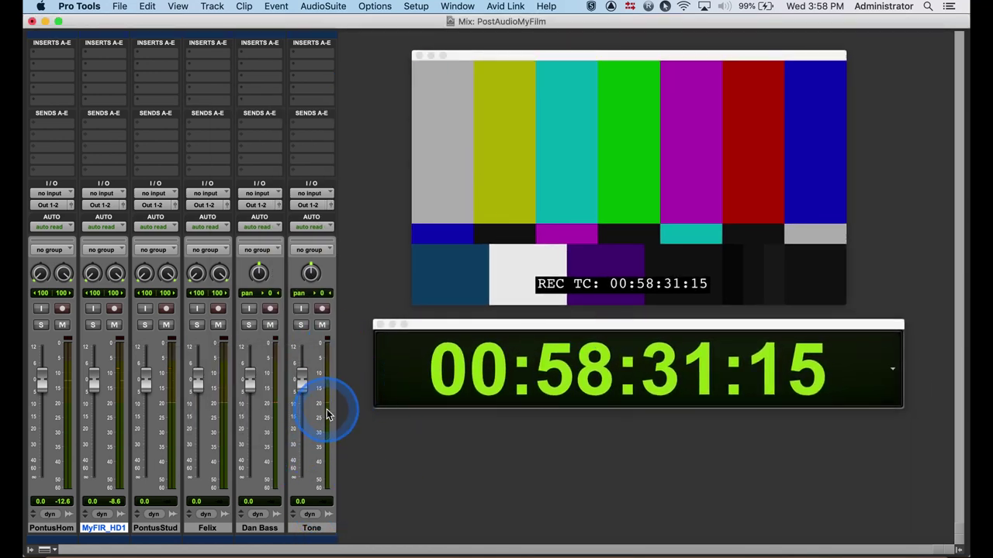
pyautogui.press('space')
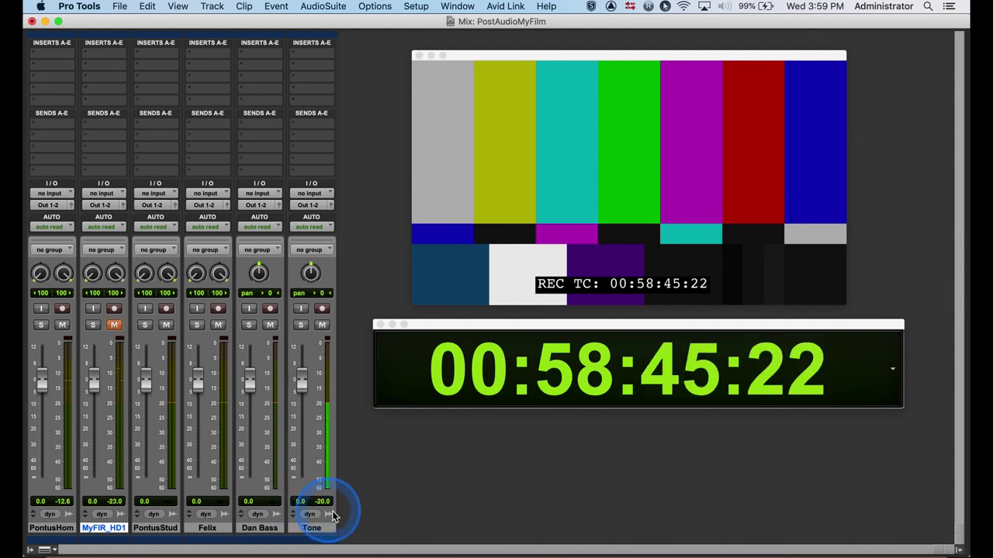
pyautogui.press('space')
# - Return to the Edit window and spot-check picture sync at 01:01:31:13 and 01:01:48:19
pyautogui.click(32, 21)
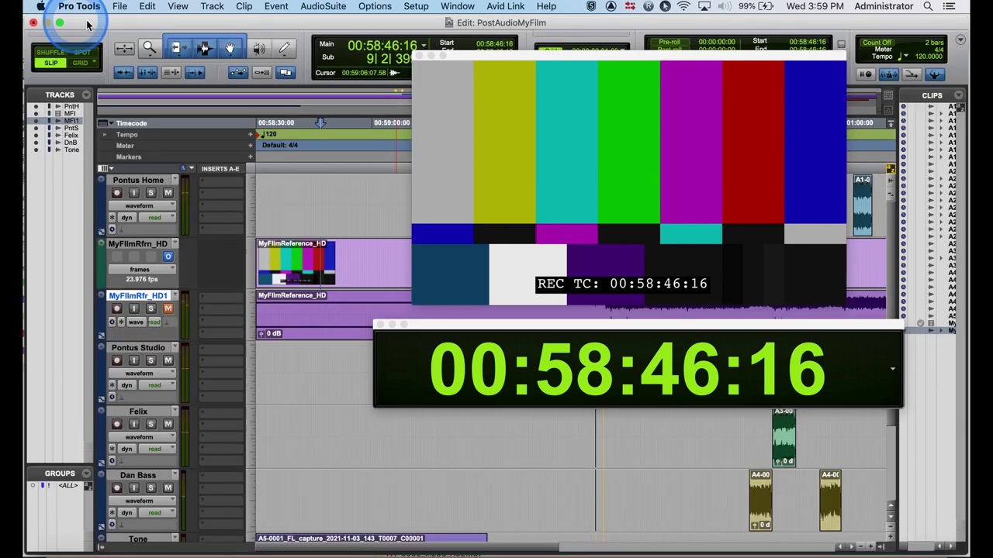
pyautogui.moveTo(529, 327); pyautogui.dragTo(338, 290)
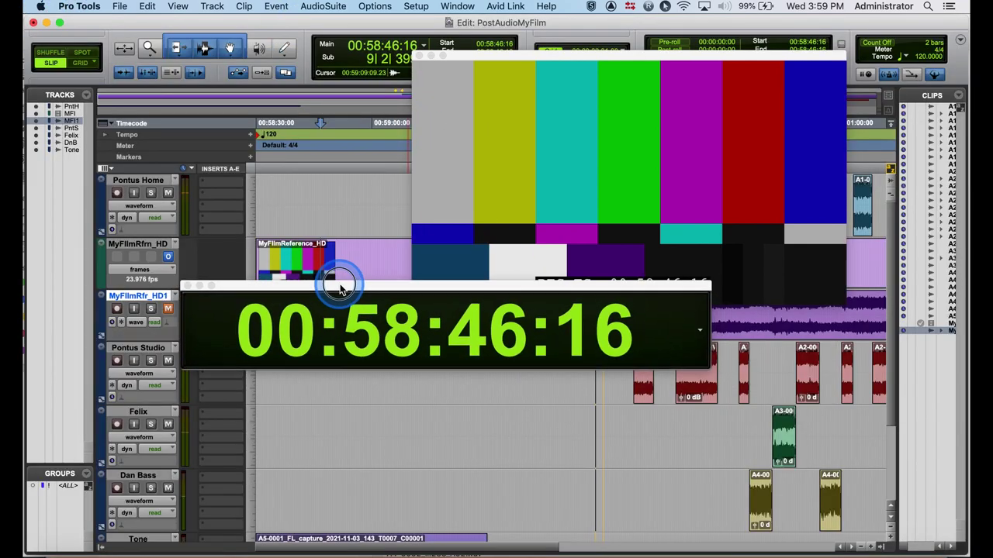
pyautogui.moveTo(572, 55); pyautogui.dragTo(327, 35)
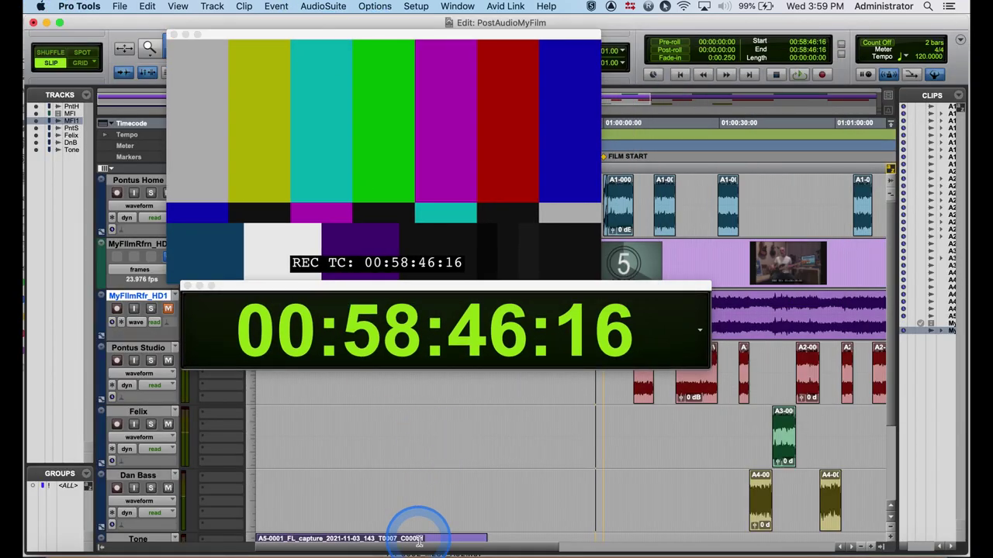
pyautogui.moveTo(432, 543); pyautogui.dragTo(641, 538)
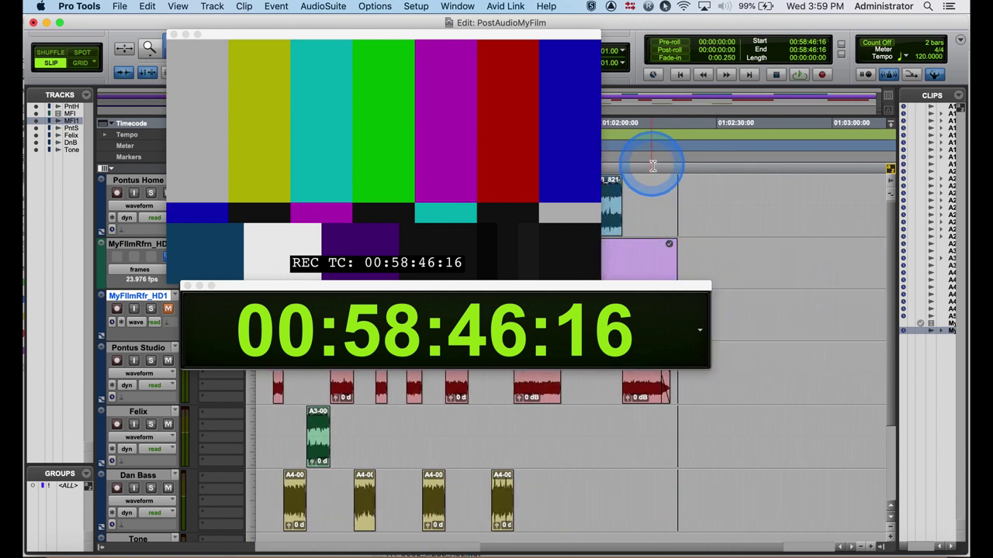
pyautogui.click(654, 166)
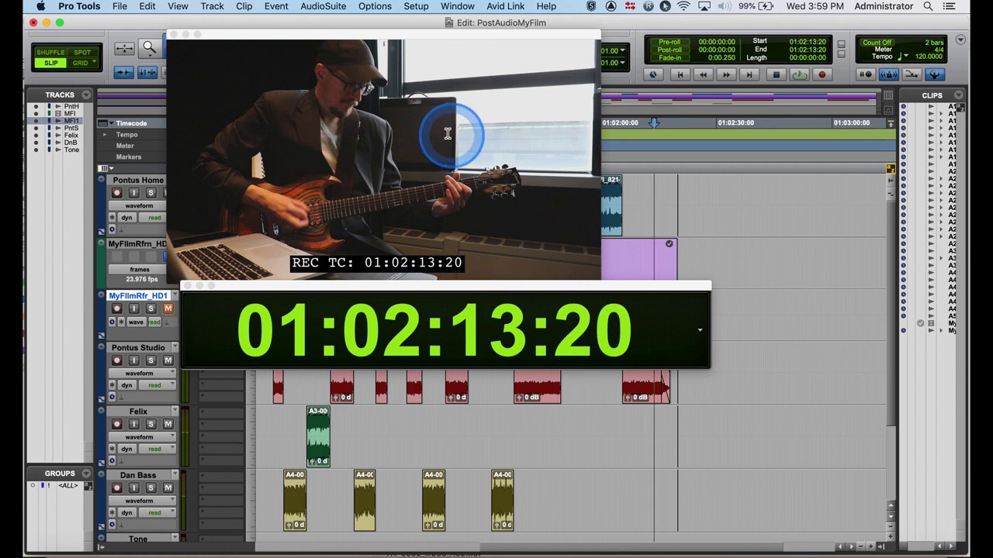
pyautogui.moveTo(458, 37); pyautogui.dragTo(321, 41)
pyautogui.click(491, 167)
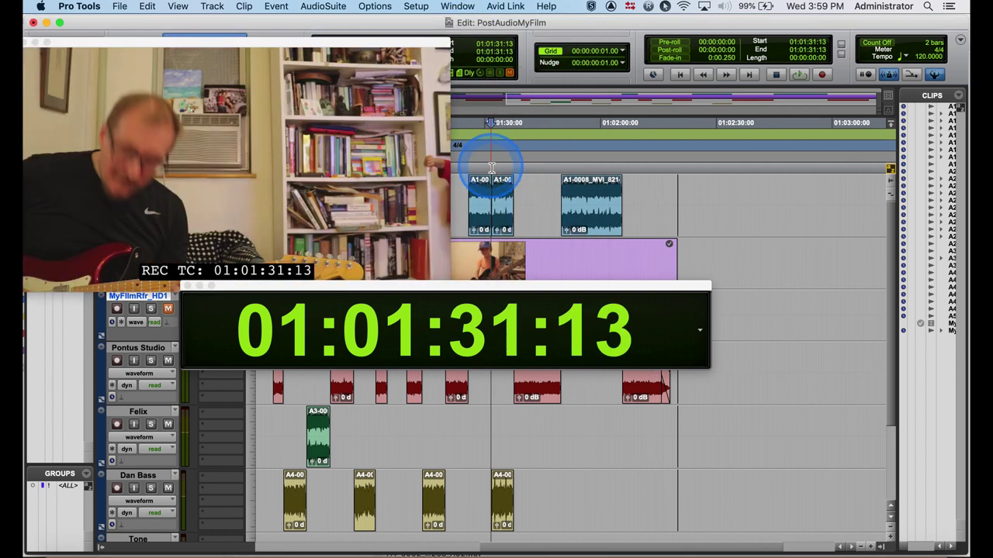
pyautogui.click(558, 166)
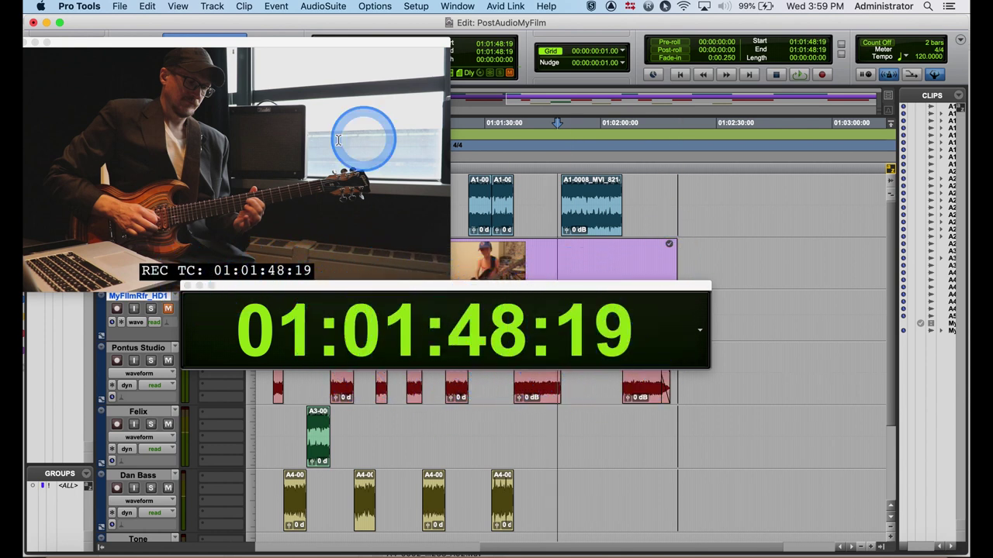
# - Play into the tail pop, then step back frame by frame onto the '2' frame
pyautogui.click(670, 164)
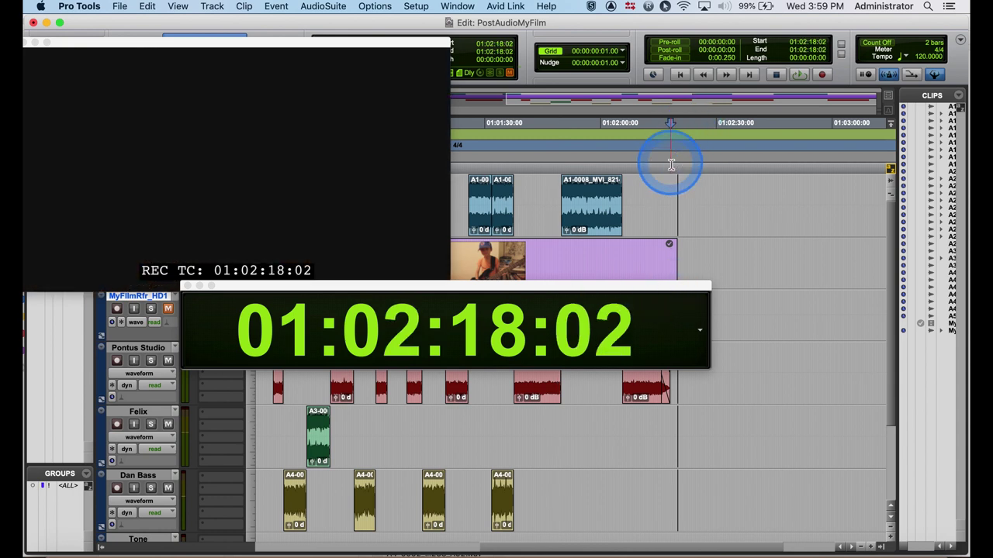
pyautogui.press('space')
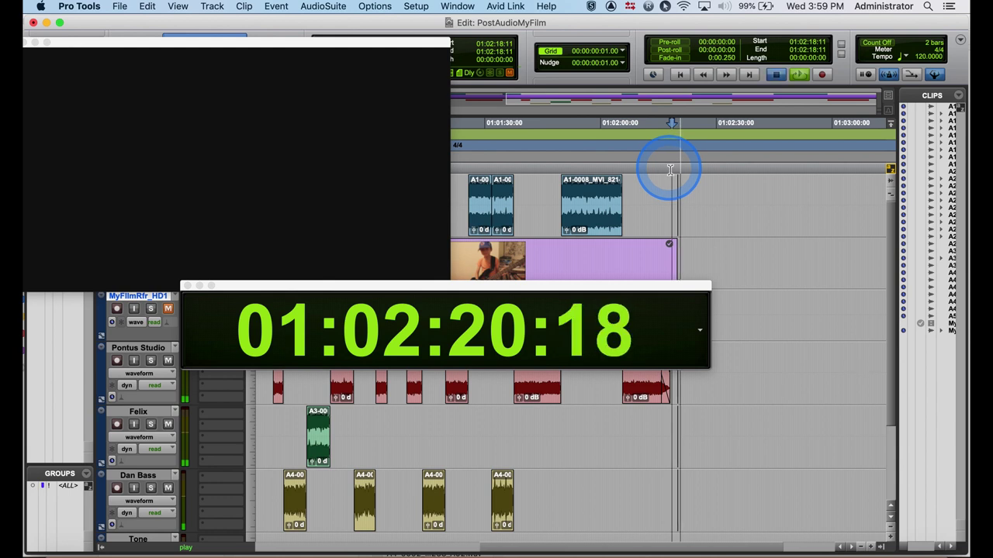
pyautogui.press('space')
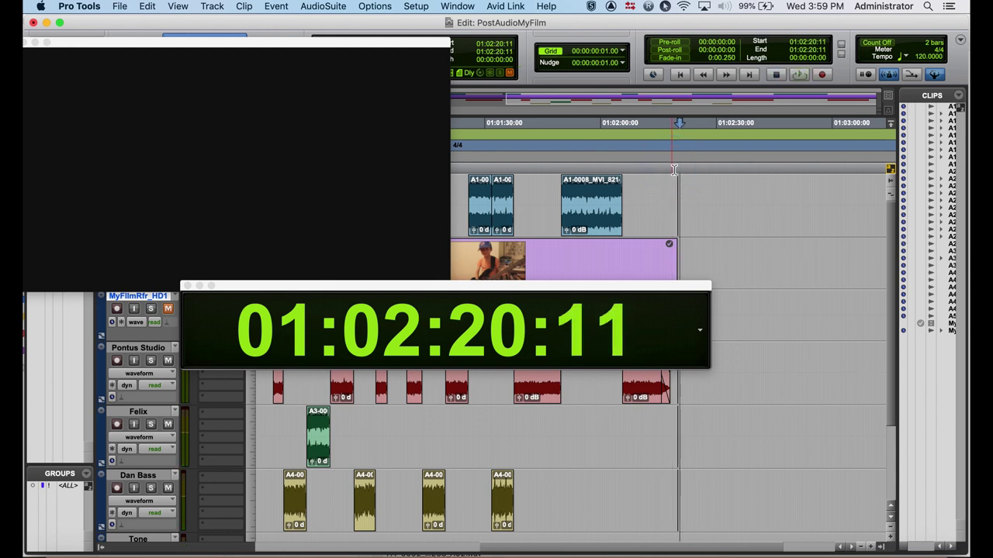
pyautogui.press(',')
pyautogui.press(',')
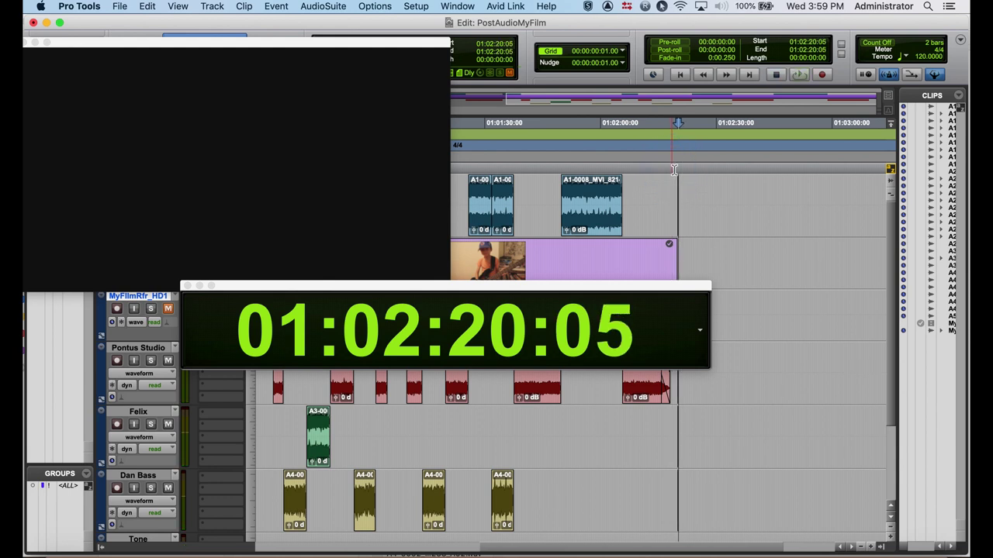
pyautogui.press(',')
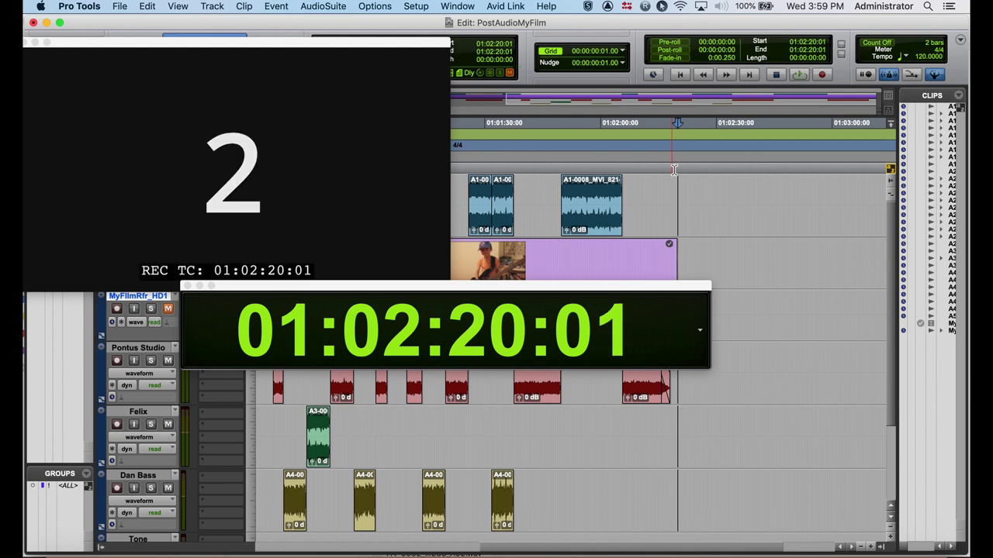
pyautogui.scroll(10, 674, 169)
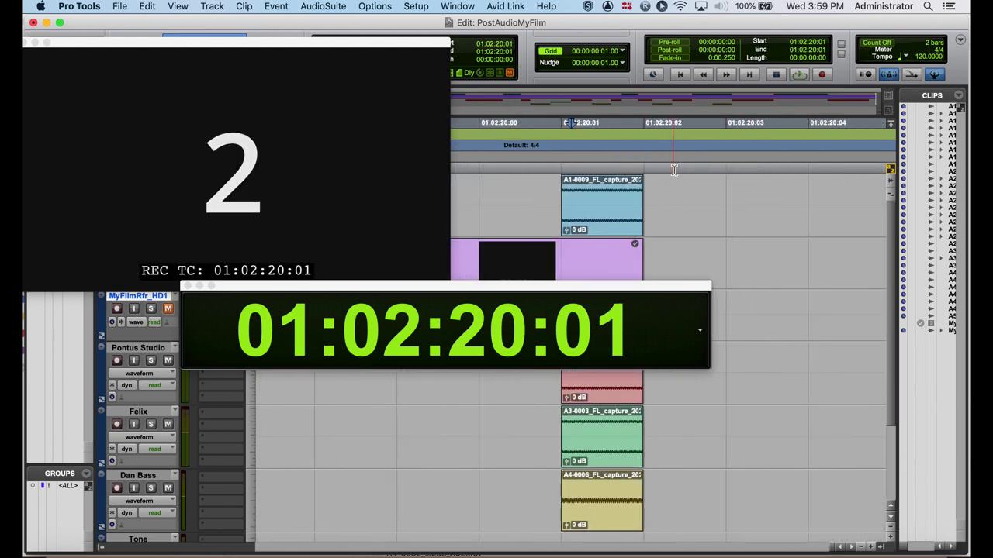
pyautogui.scroll(1, 674, 170)
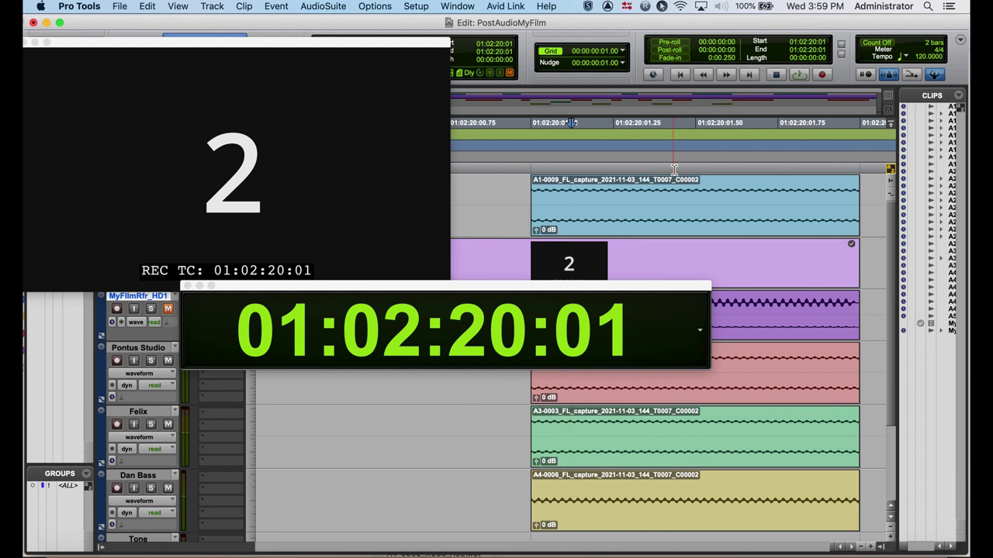
# - Replay the tail pop, park at 01:02:20:01, and select the A1 pop clip
pyautogui.press('space')
pyautogui.click(617, 266)
pyautogui.click(531, 120)
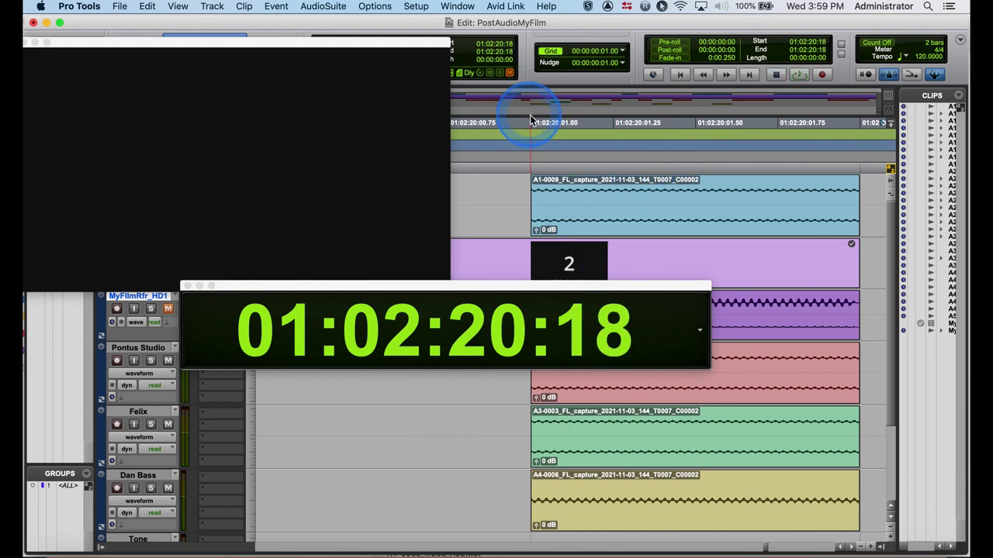
pyautogui.click(543, 218)
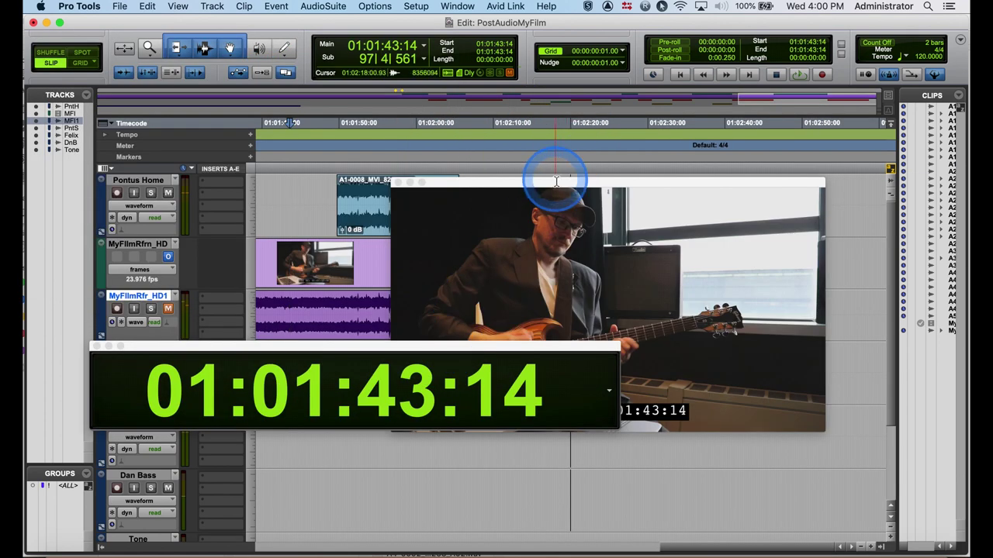
pyautogui.moveTo(556, 182); pyautogui.dragTo(549, 100)
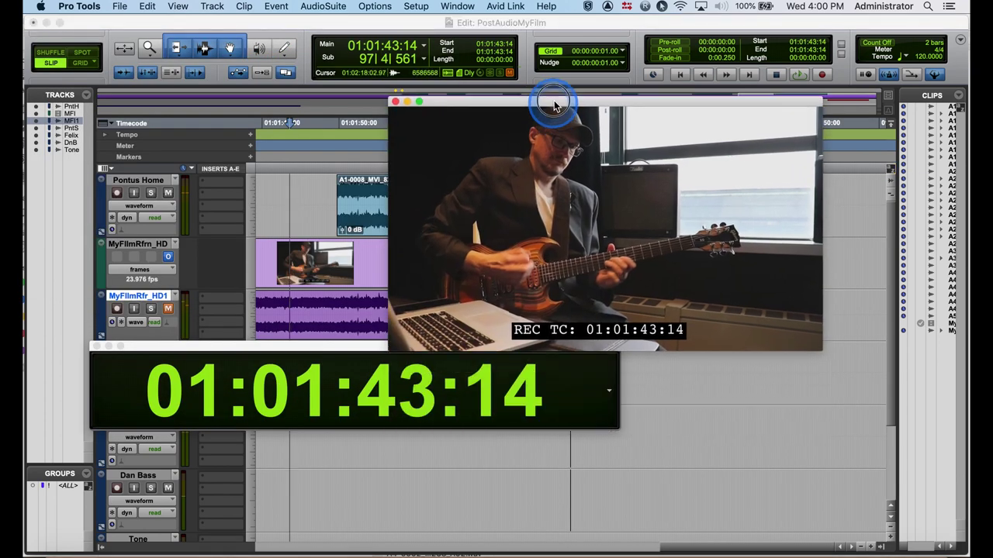